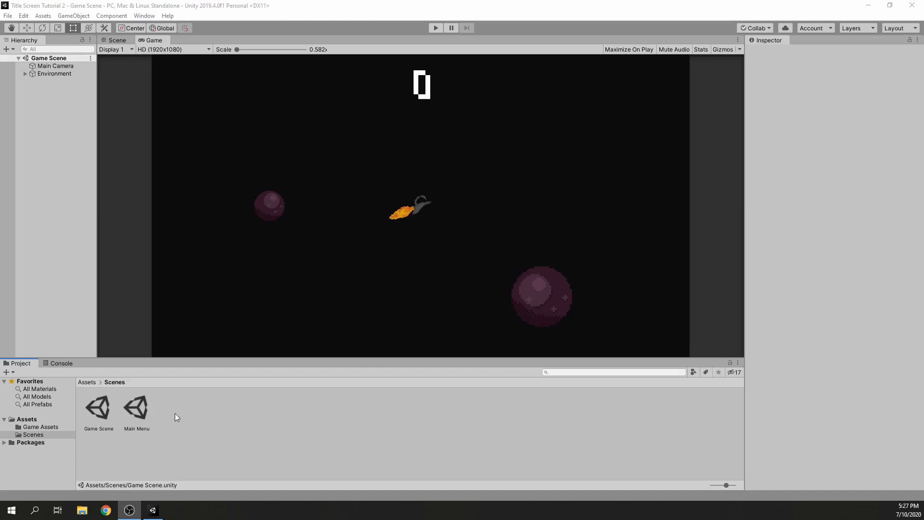
Open the Main Menu scene from the project's Scenes folder
{"action": "left_click", "coordinate": [106, 413]}
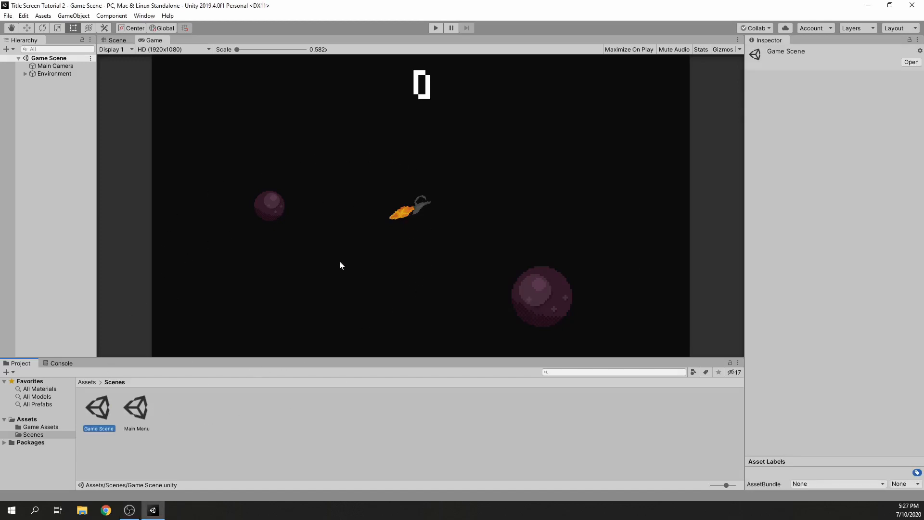
{"action": "double_click", "coordinate": [141, 409]}
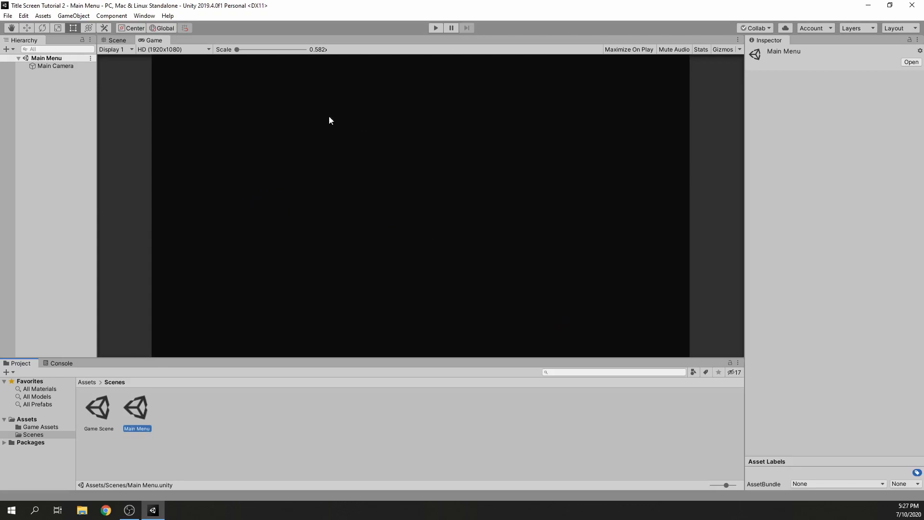
{"action": "double_click", "coordinate": [106, 411]}
{"action": "double_click", "coordinate": [133, 410]}
{"action": "left_click", "coordinate": [220, 160]}
Add a TextMeshPro UI text object to the Main Menu scene and import the TMP Essentials
{"action": "right_click", "coordinate": [50, 90]}
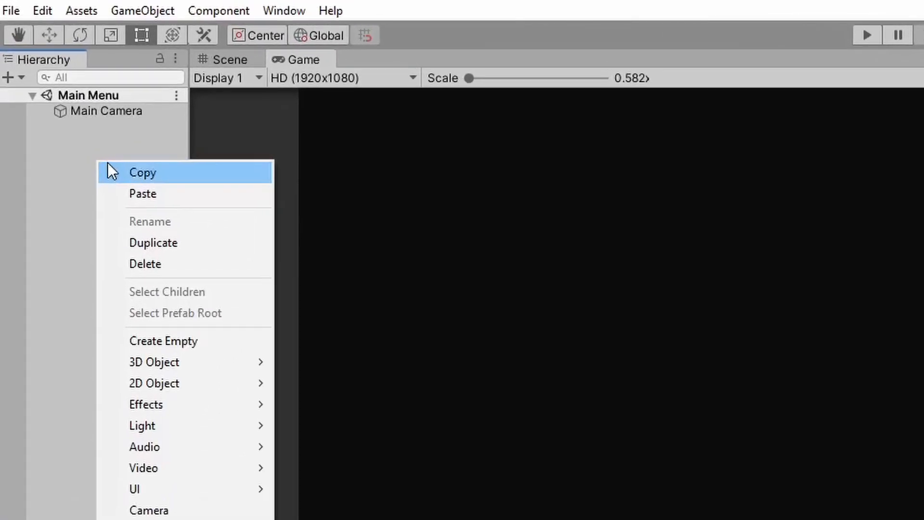
{"action": "mouse_move", "coordinate": [164, 489]}
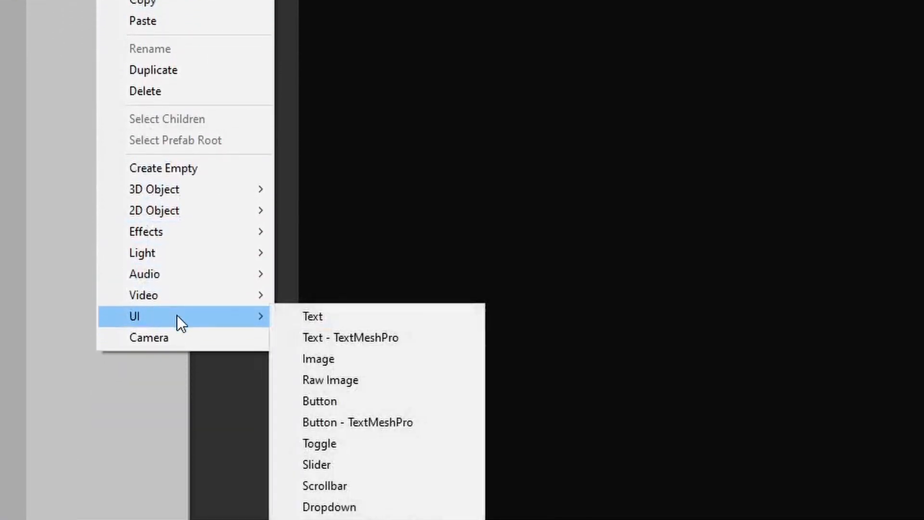
{"action": "left_click", "coordinate": [334, 337]}
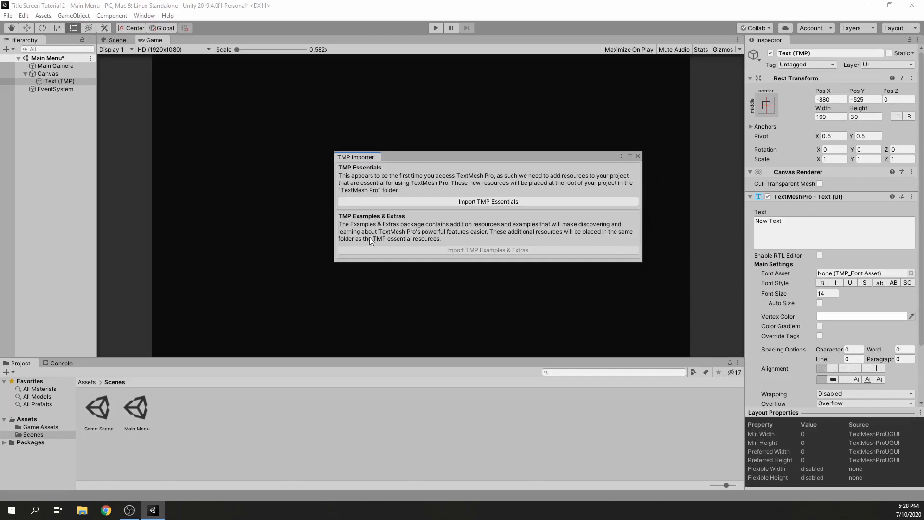
{"action": "left_click", "coordinate": [463, 201]}
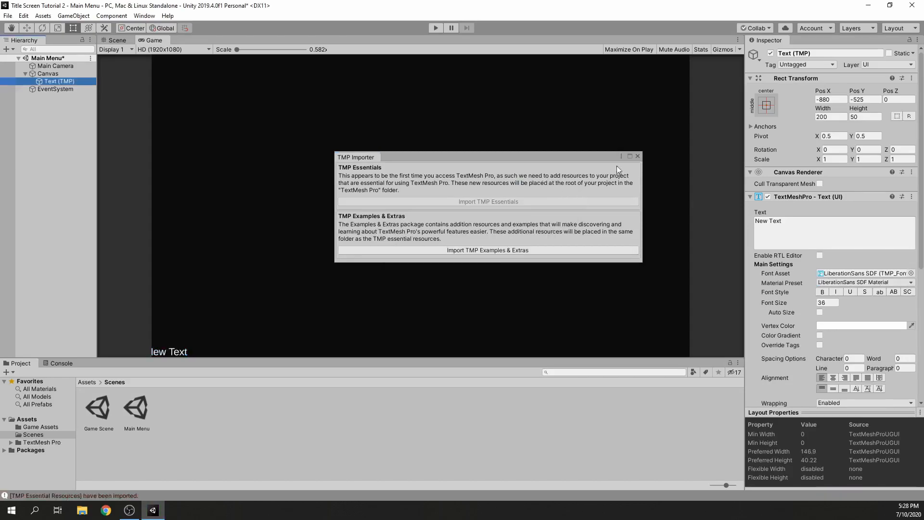
{"action": "left_click", "coordinate": [638, 157]}
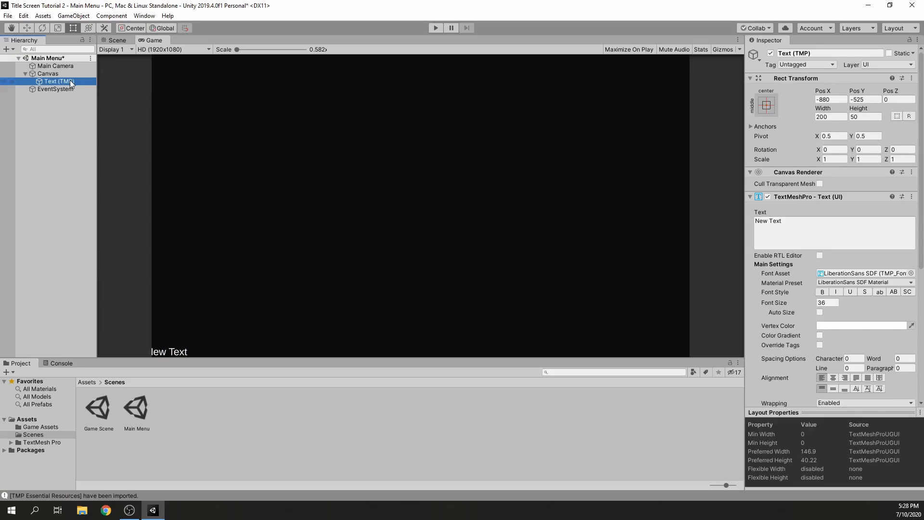
Reset the text object's Rect Transform and rename the object to Play Button
{"action": "right_click", "coordinate": [895, 79]}
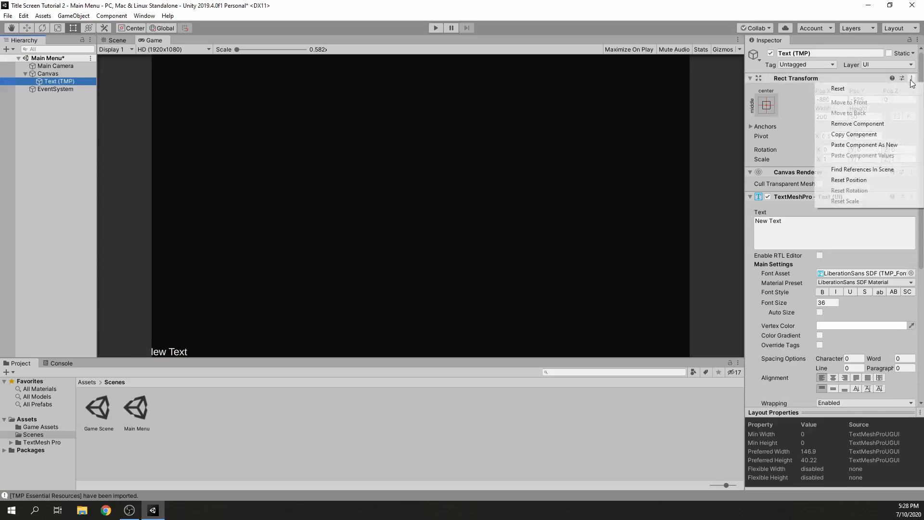
{"action": "left_click", "coordinate": [885, 90]}
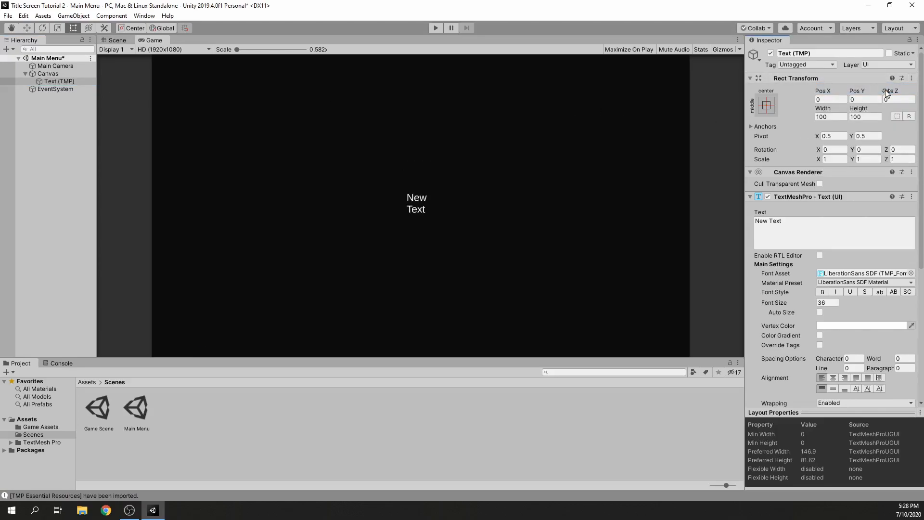
{"action": "left_click", "coordinate": [68, 81]}
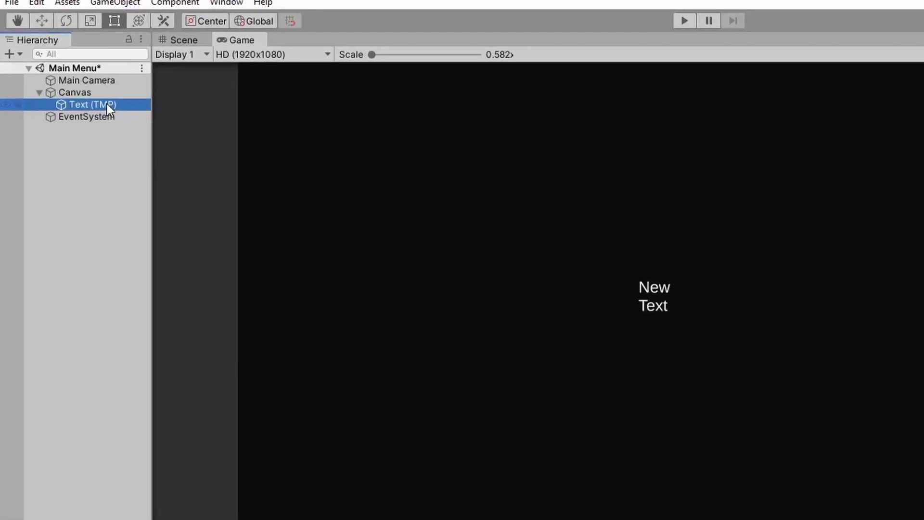
{"action": "left_click", "coordinate": [107, 104]}
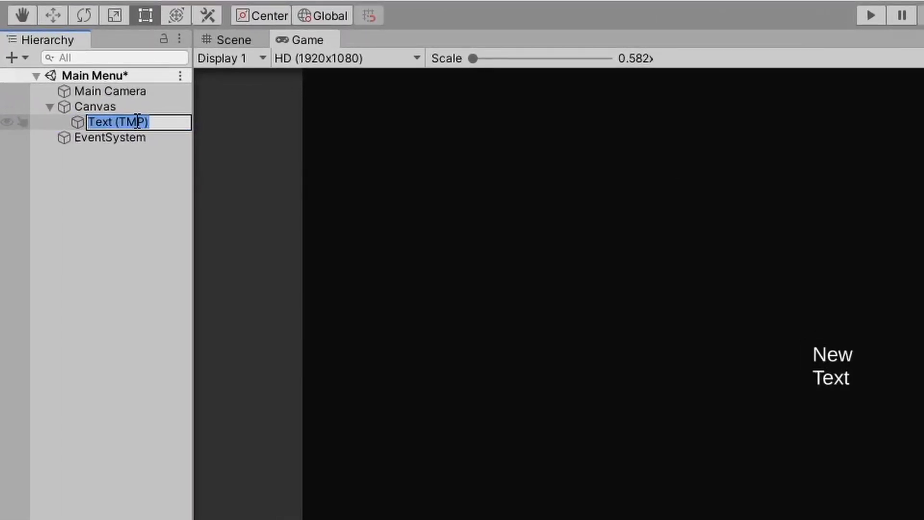
{"action": "type", "text": "Play Button"}
{"action": "key", "text": "Return"}
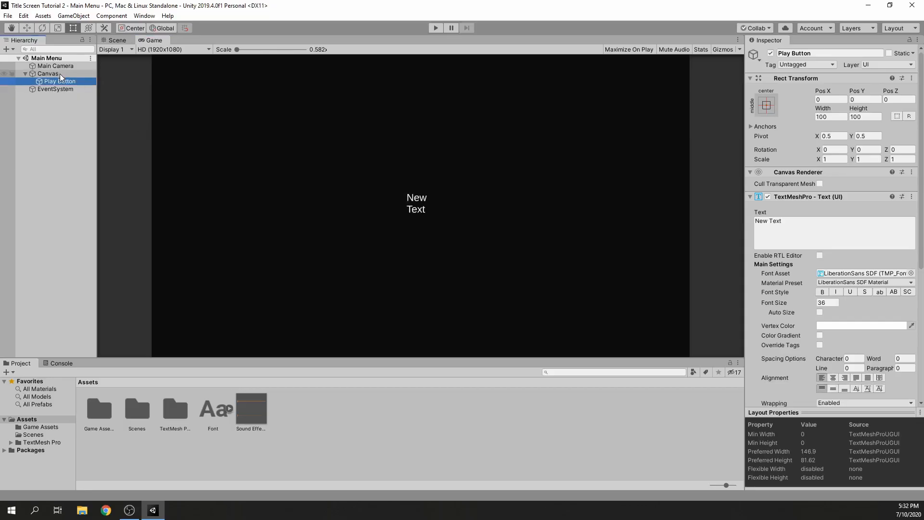
Set the Canvas Scaler's UI Scale Mode to Scale With Screen Size
{"action": "left_click", "coordinate": [61, 76]}
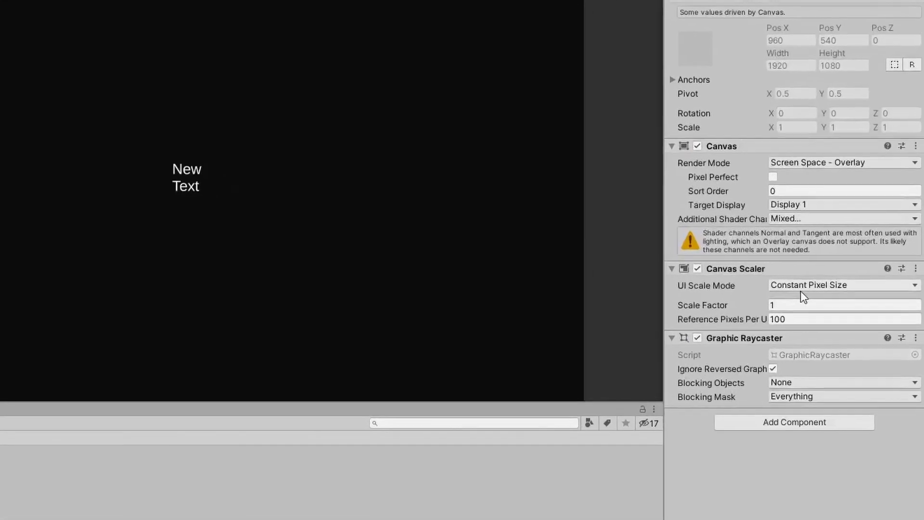
{"action": "left_click", "coordinate": [804, 286]}
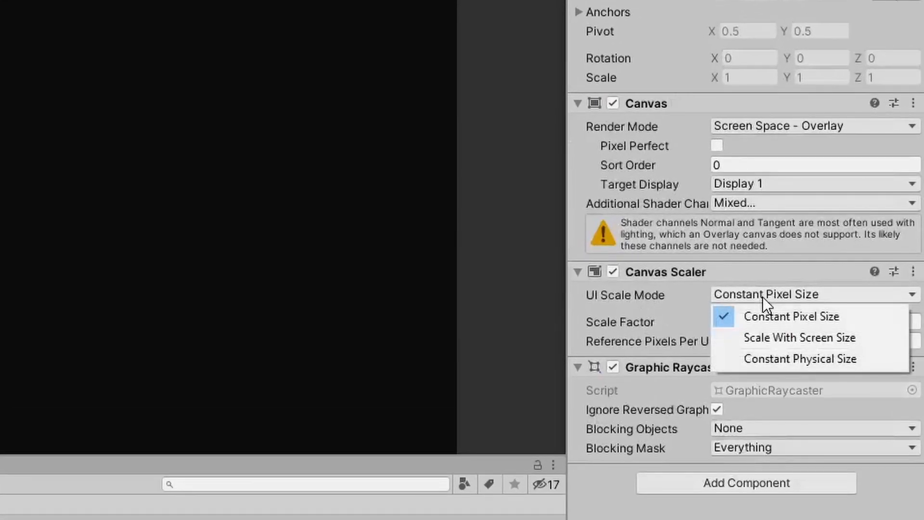
{"action": "left_click", "coordinate": [769, 339]}
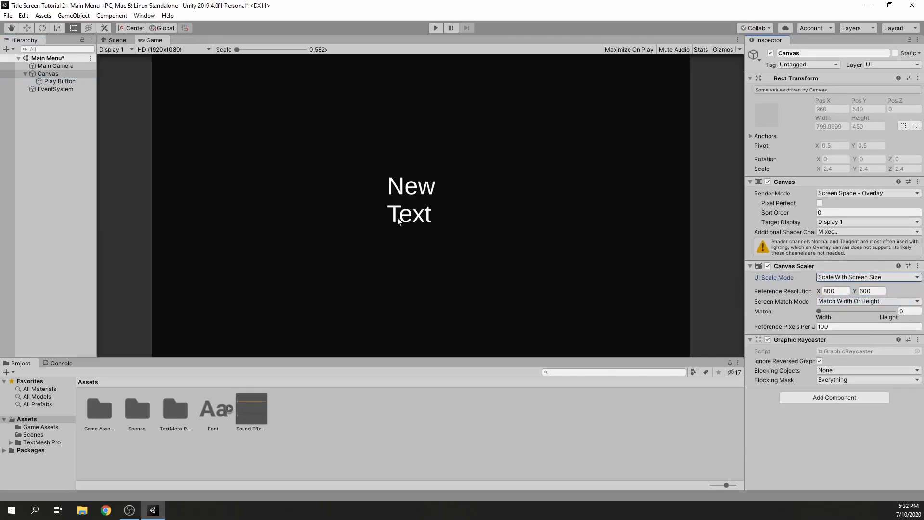
Change the Play Button's text to "Play" and set its width to 275 and height to 60
{"action": "left_click", "coordinate": [59, 81]}
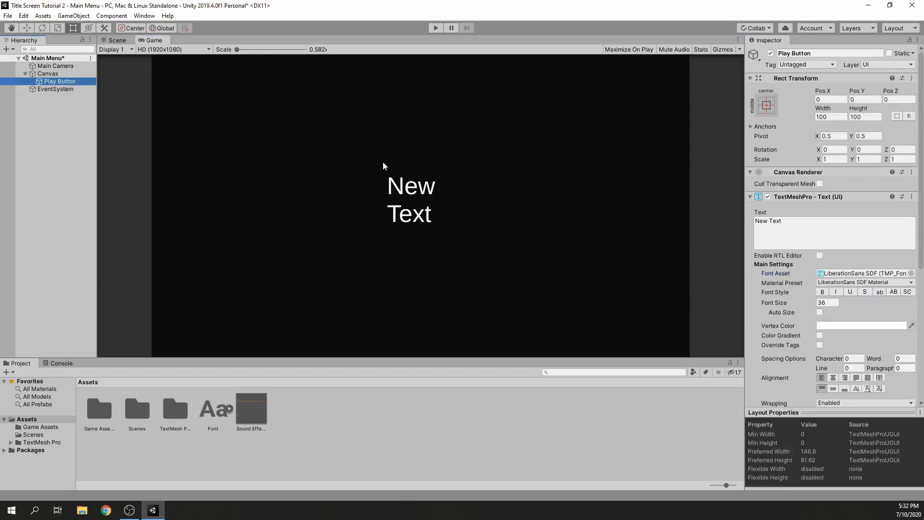
{"action": "left_click", "coordinate": [826, 237]}
{"action": "type", "text": "Play"}
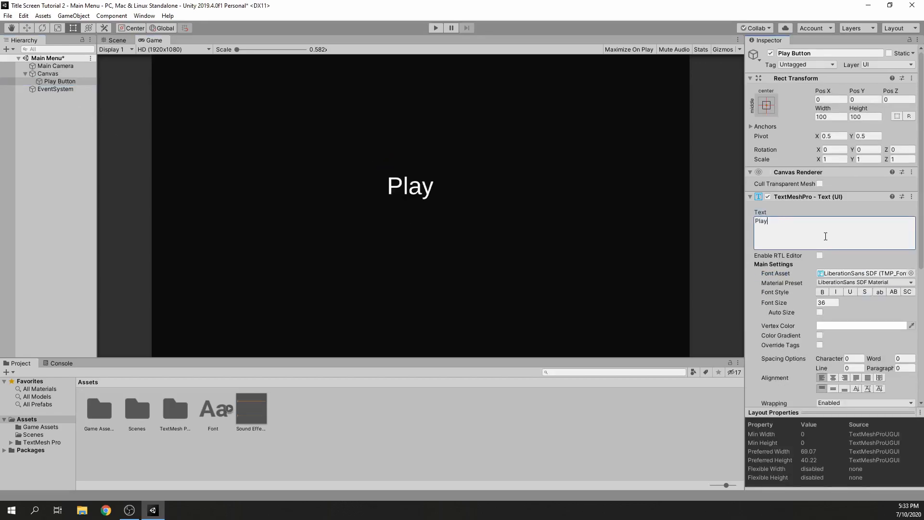
{"action": "left_click", "coordinate": [837, 117]}
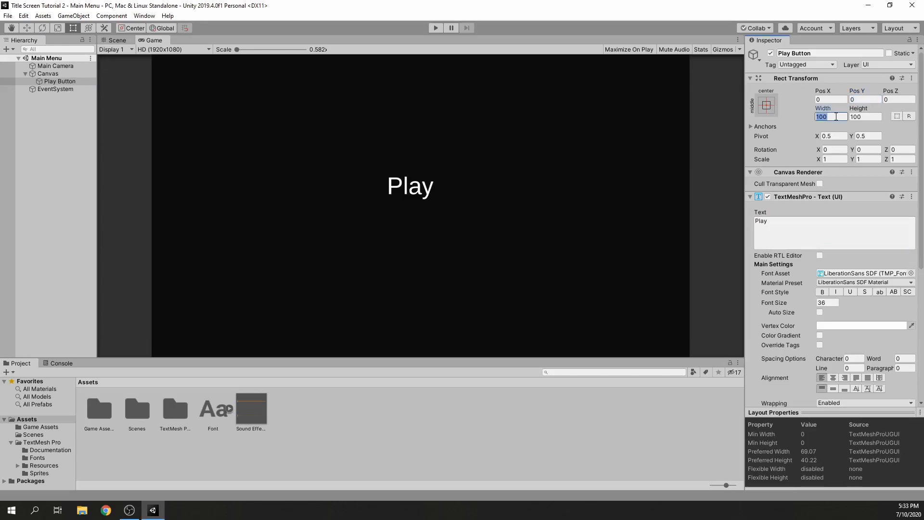
{"action": "type", "text": "275"}
{"action": "key", "text": "Tab"}
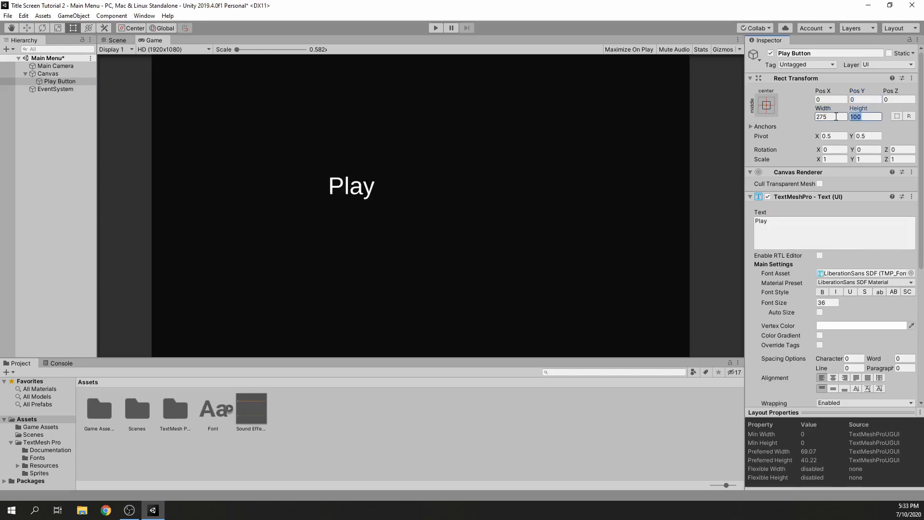
{"action": "type", "text": "60"}
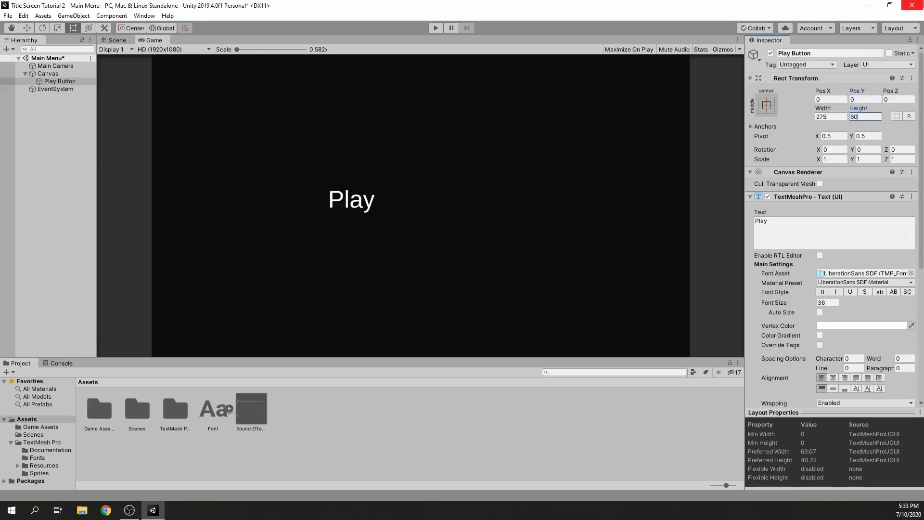
Format the Play text with font size 50, centred horizontal and middle vertical alignment, and character spacing 10
{"action": "left_click", "coordinate": [828, 303]}
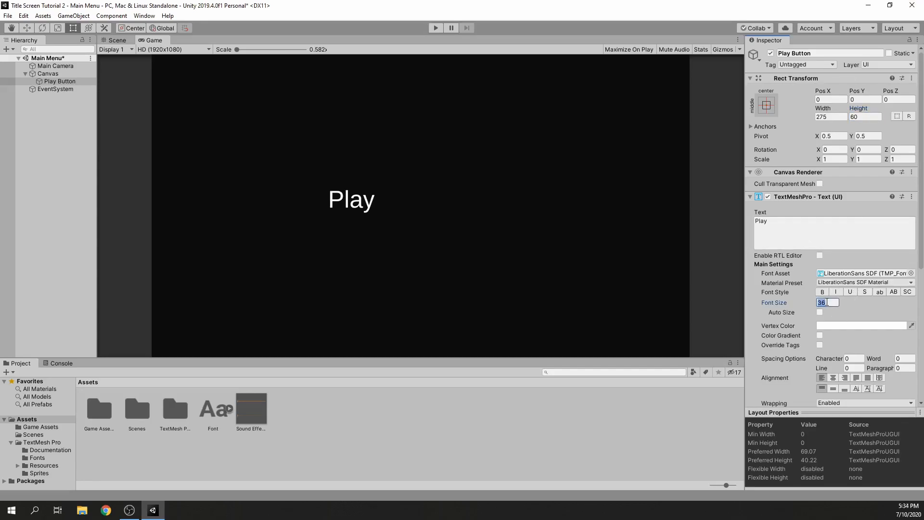
{"action": "type", "text": "50"}
{"action": "left_click", "coordinate": [833, 377]}
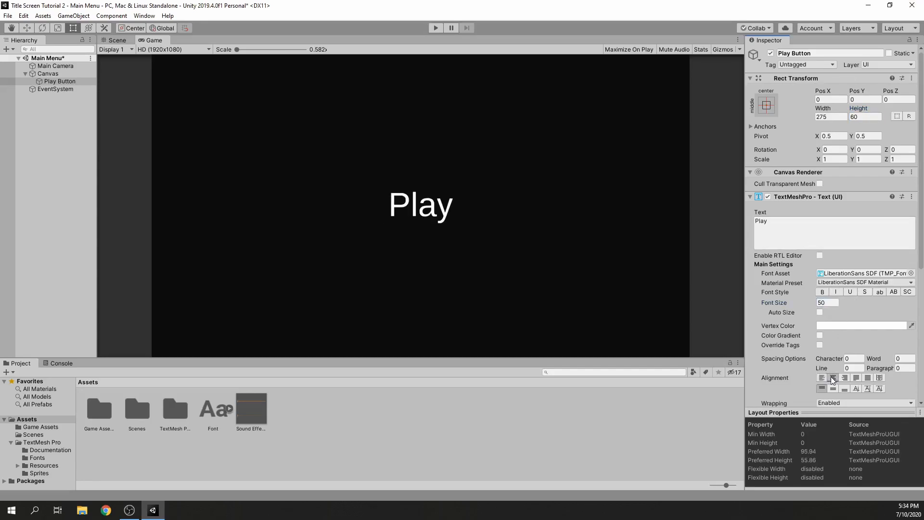
{"action": "left_click", "coordinate": [834, 389]}
{"action": "left_click", "coordinate": [855, 358]}
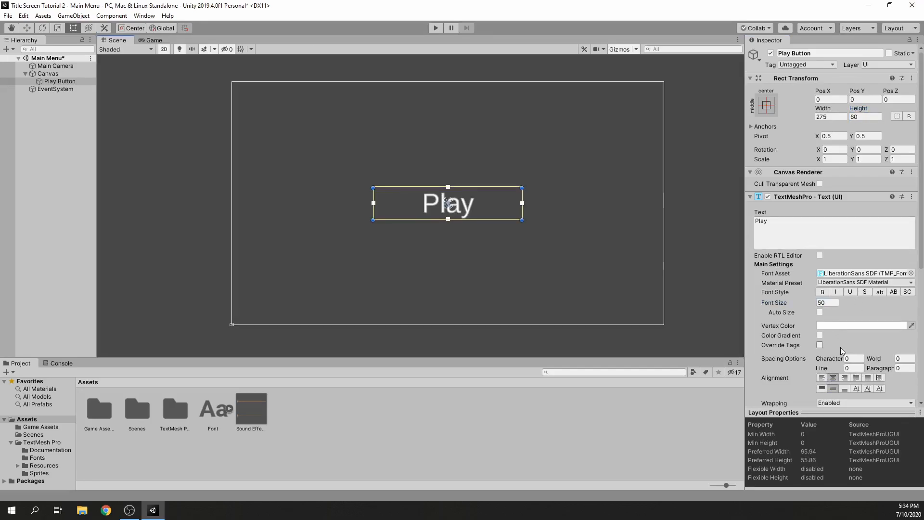
{"action": "type", "text": "10"}
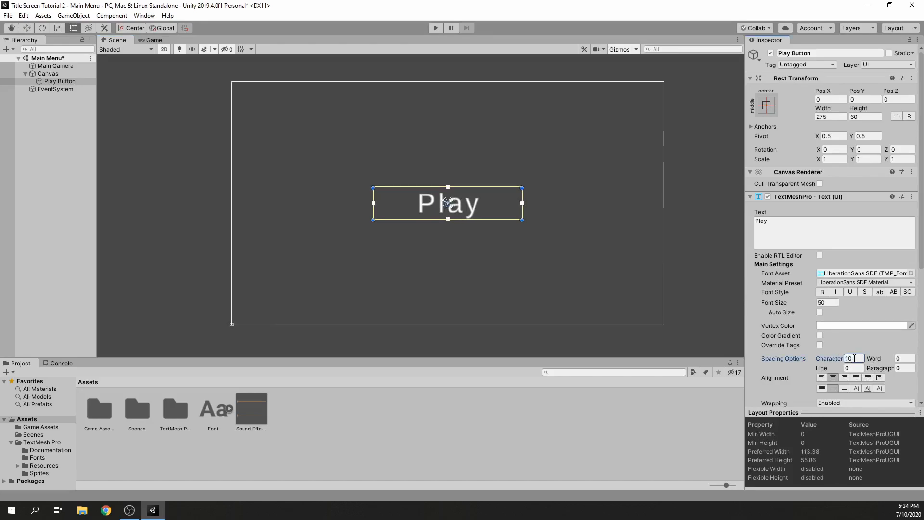
Check which TextMeshPro font assets are available and view the import settings of the Font file in Assets
{"action": "left_click", "coordinate": [912, 273]}
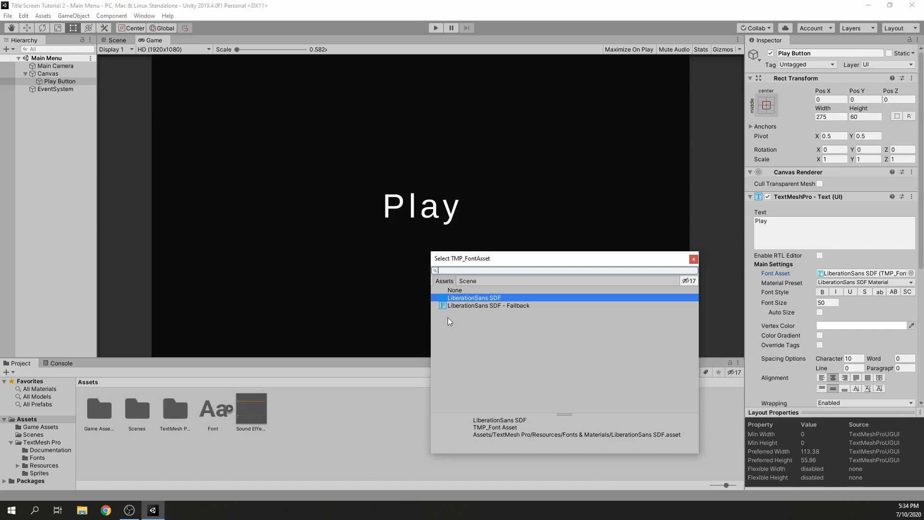
{"action": "left_click", "coordinate": [694, 260]}
{"action": "left_click", "coordinate": [215, 414]}
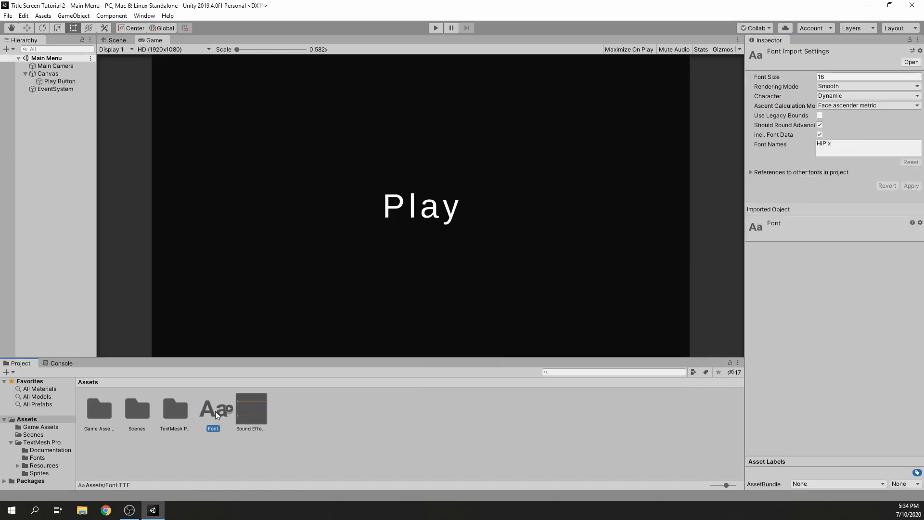
{"action": "left_click", "coordinate": [332, 431]}
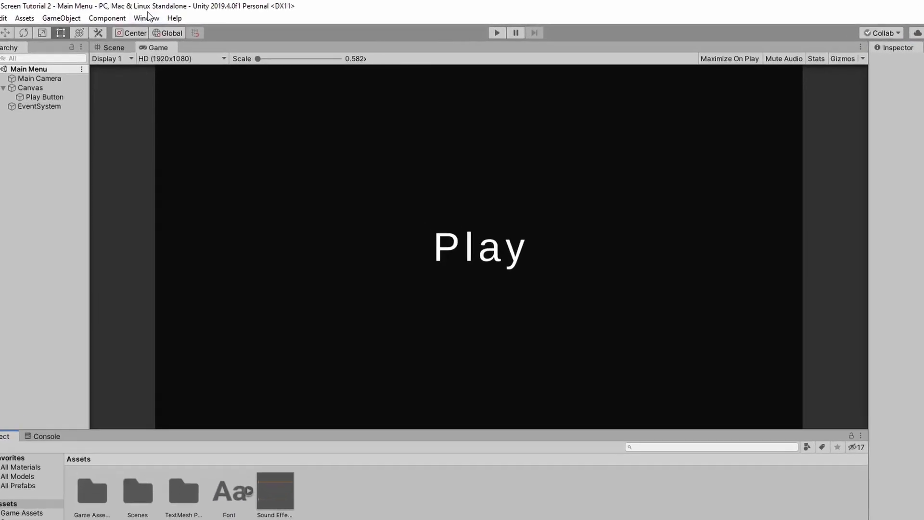
Generate a font atlas in the Font Asset Creator using Font as the source font file
{"action": "left_click", "coordinate": [147, 16]}
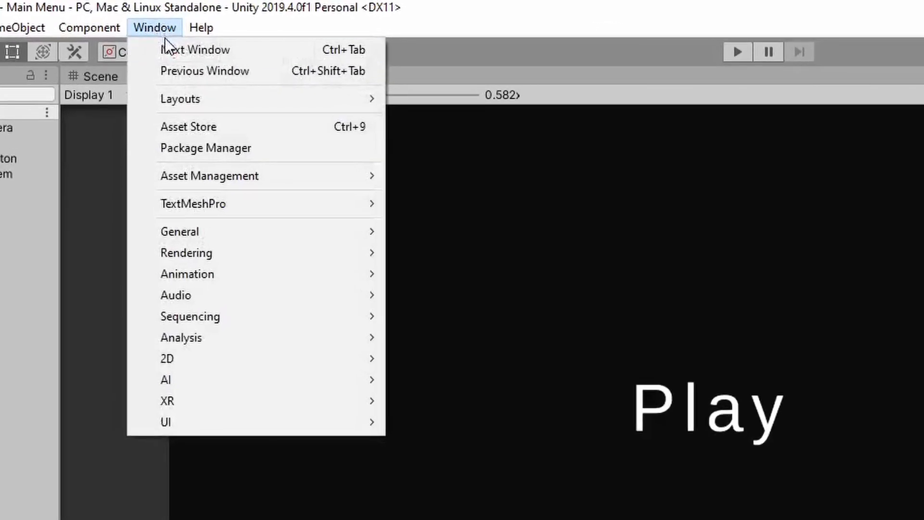
{"action": "mouse_move", "coordinate": [232, 202]}
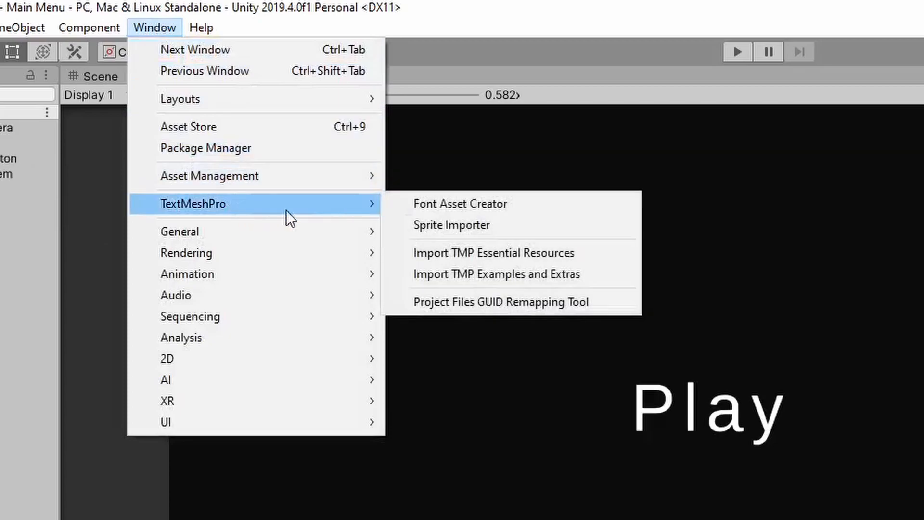
{"action": "left_click", "coordinate": [446, 211]}
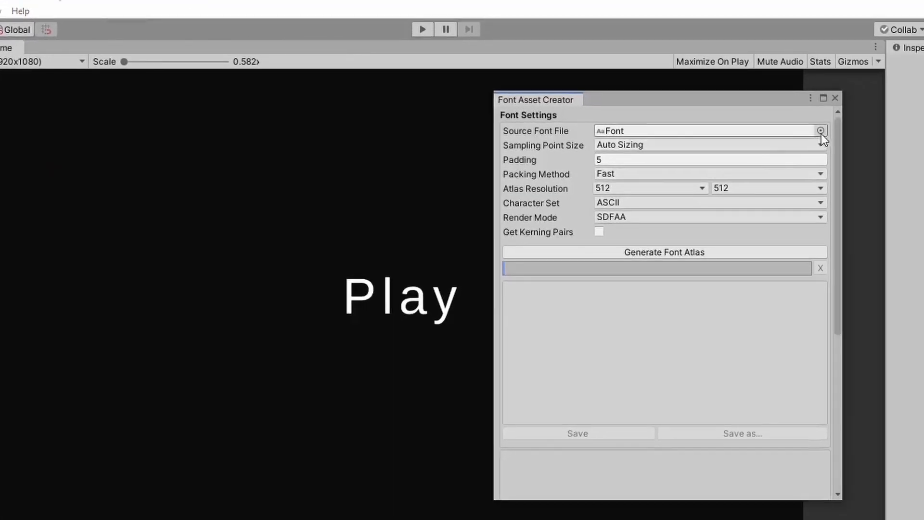
{"action": "left_click", "coordinate": [820, 130]}
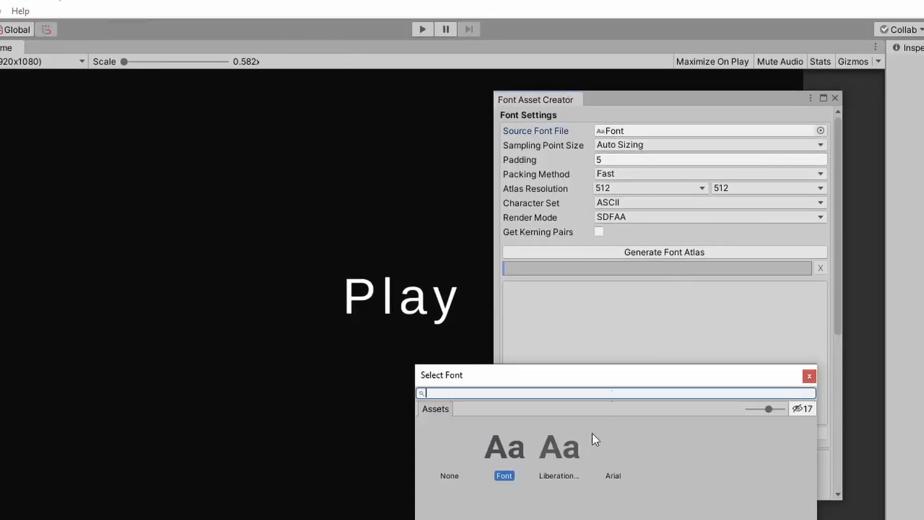
{"action": "double_click", "coordinate": [503, 460]}
{"action": "left_click_drag", "start_coordinate": [289, 519], "coordinate": [695, 129]}
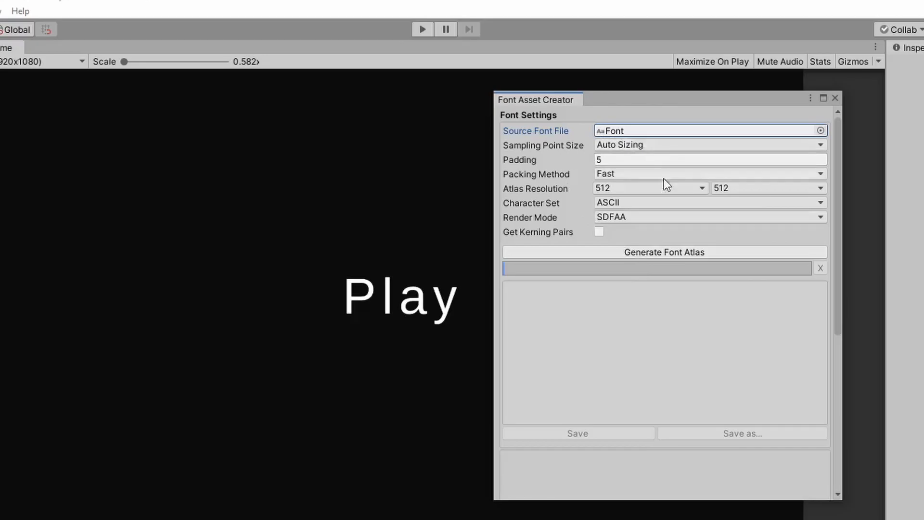
{"action": "left_click", "coordinate": [653, 251]}
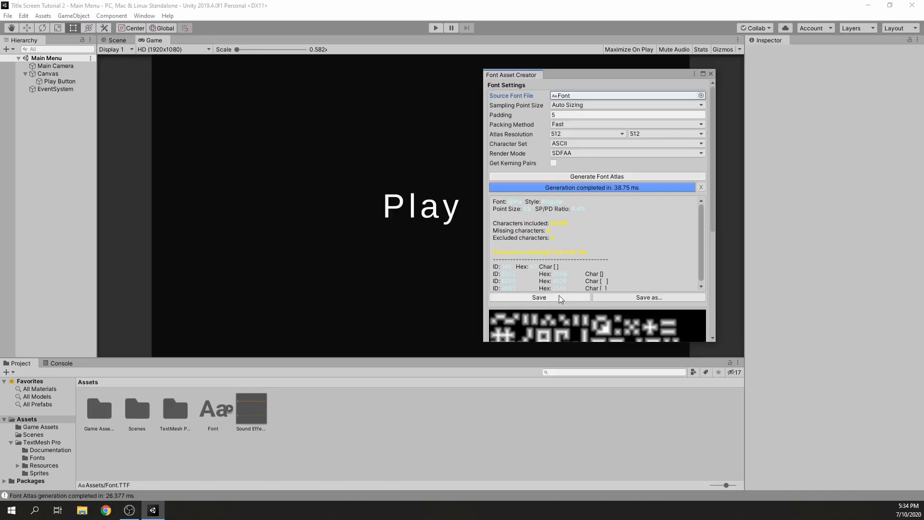
Save the generated font asset as Pixel Font in the TextMesh Pro Fonts folder and close the Font Asset Creator
{"action": "left_click", "coordinate": [560, 298]}
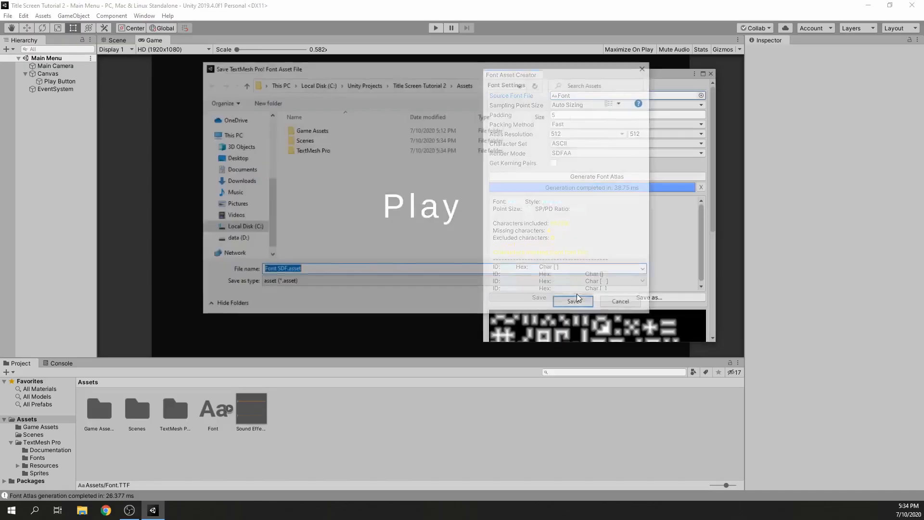
{"action": "double_click", "coordinate": [328, 151]}
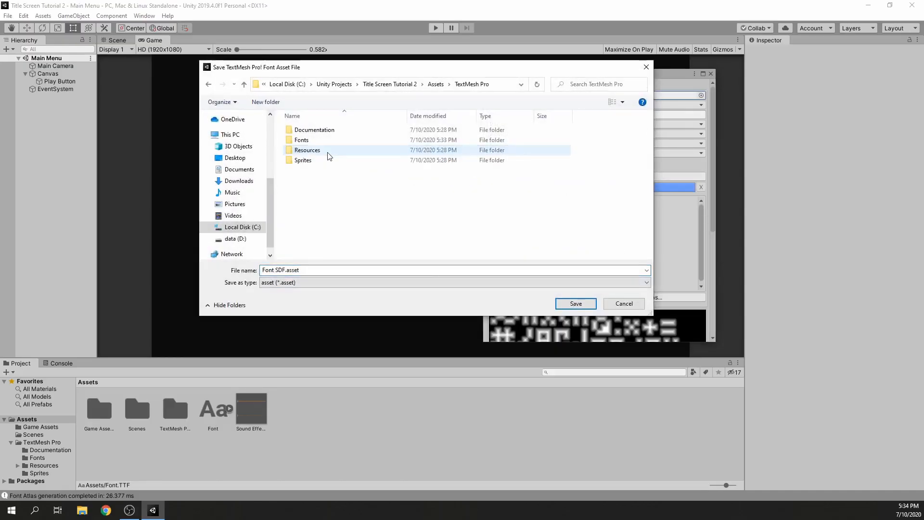
{"action": "double_click", "coordinate": [327, 141]}
{"action": "left_click", "coordinate": [284, 273]}
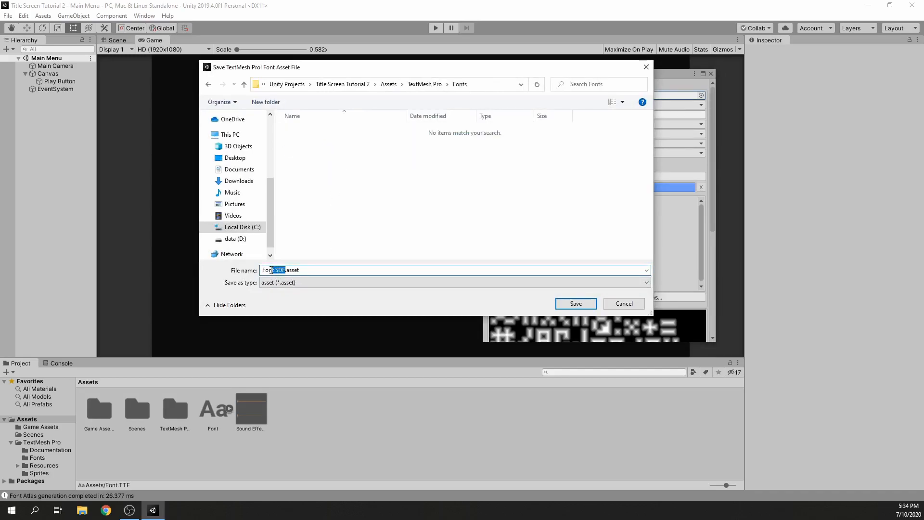
{"action": "type", "text": "Pixel Fotnt"}
{"action": "key", "text": "Return"}
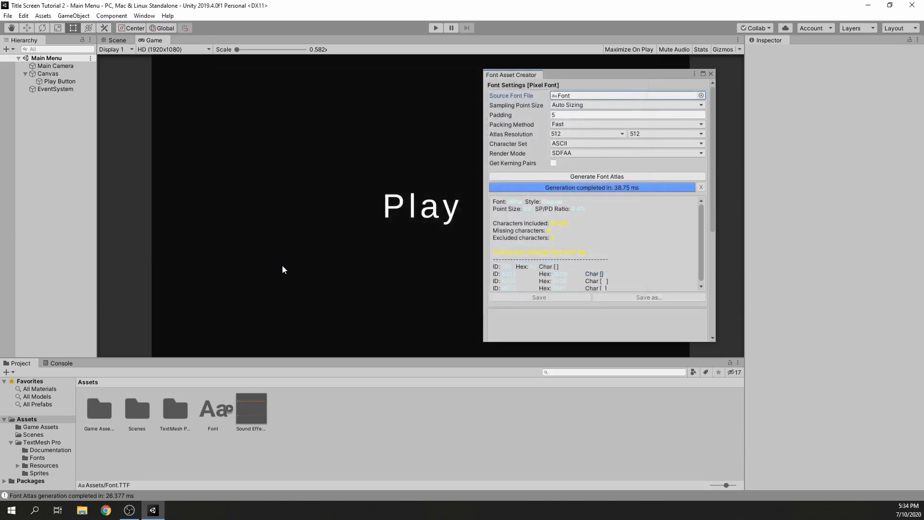
{"action": "left_click", "coordinate": [711, 74]}
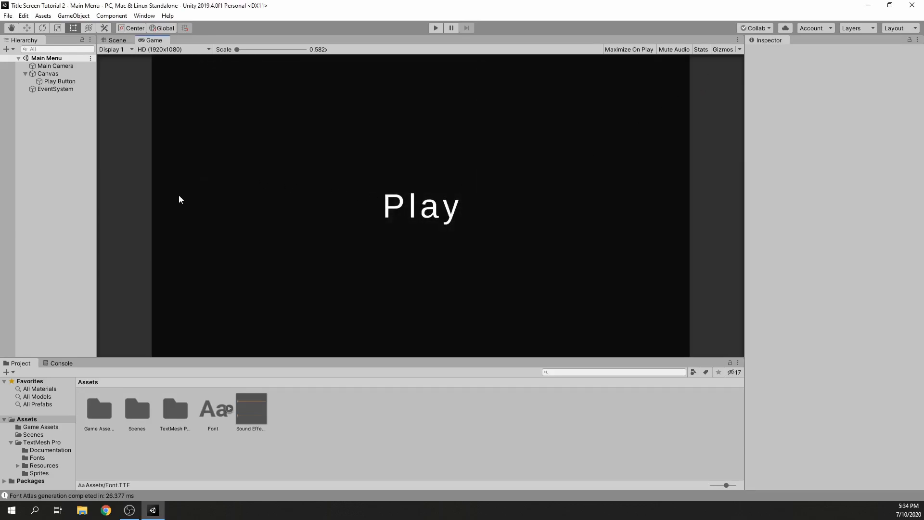
Assign Pixel Font as the Play Button's TextMeshPro font asset
{"action": "left_click", "coordinate": [72, 82]}
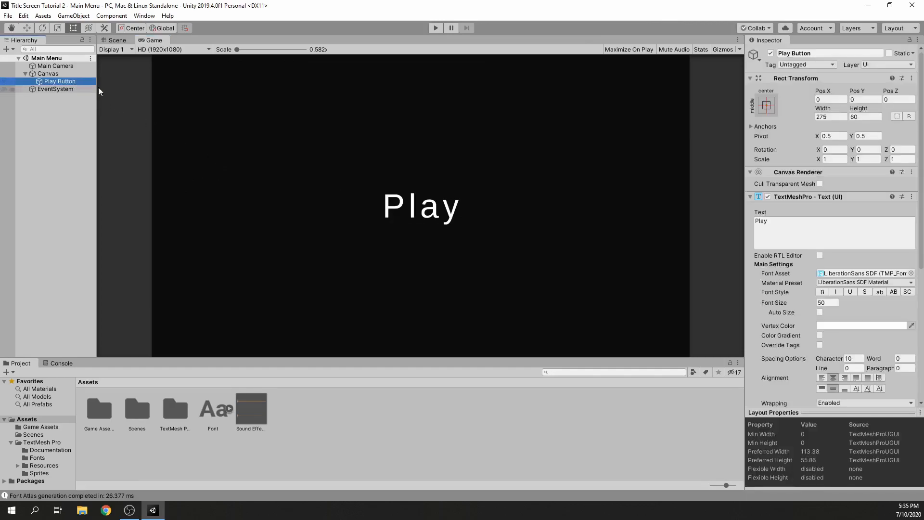
{"action": "left_click", "coordinate": [912, 273]}
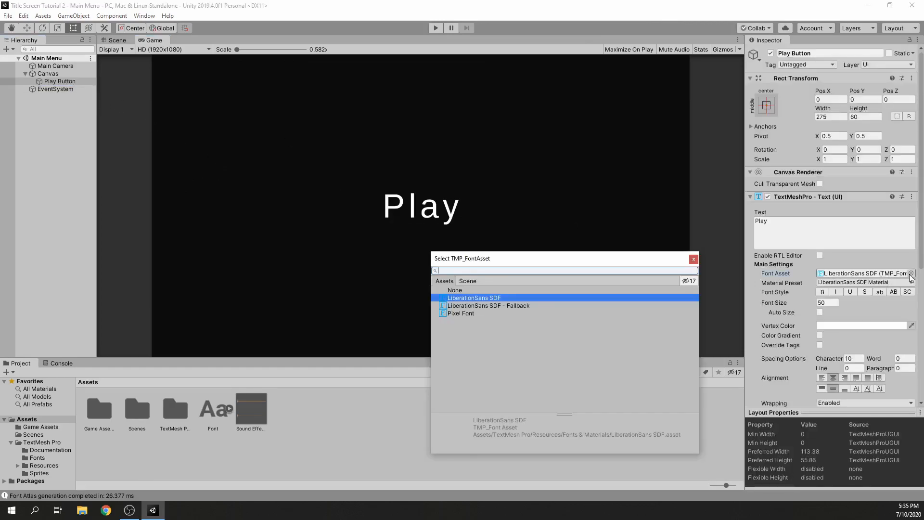
{"action": "double_click", "coordinate": [472, 314]}
Duplicate the Play Button twice and rename the first copy Options Button
{"action": "left_click", "coordinate": [75, 82]}
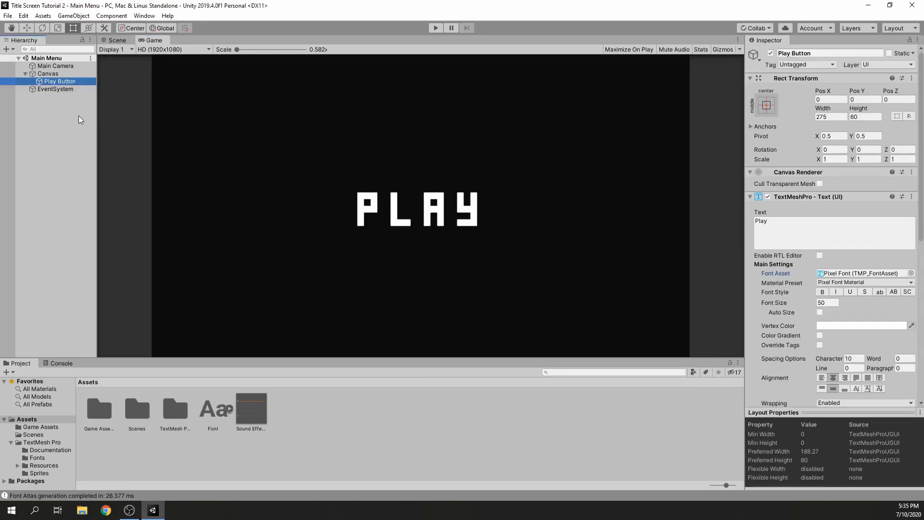
{"action": "key", "text": "ctrl+d"}
{"action": "key", "text": "ctrl+d"}
{"action": "left_click", "coordinate": [59, 89]}
{"action": "left_click", "coordinate": [76, 89]}
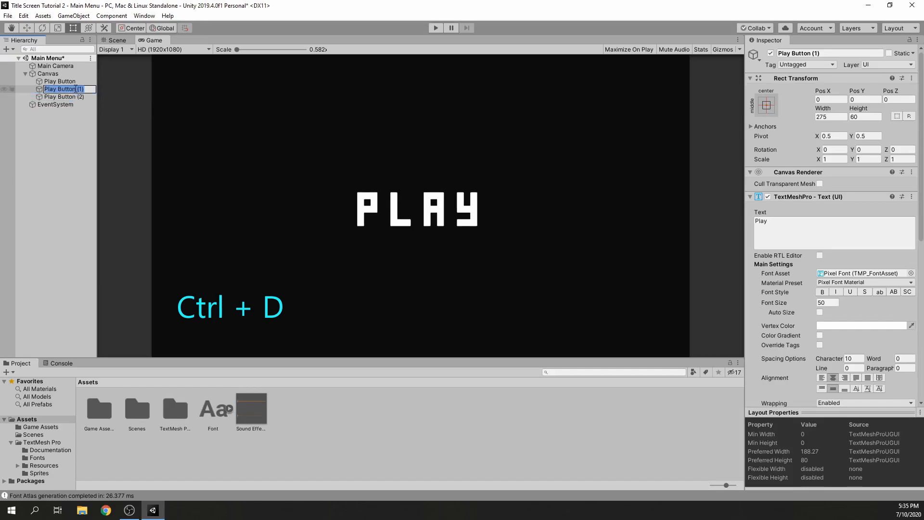
{"action": "type", "text": "Options Button"}
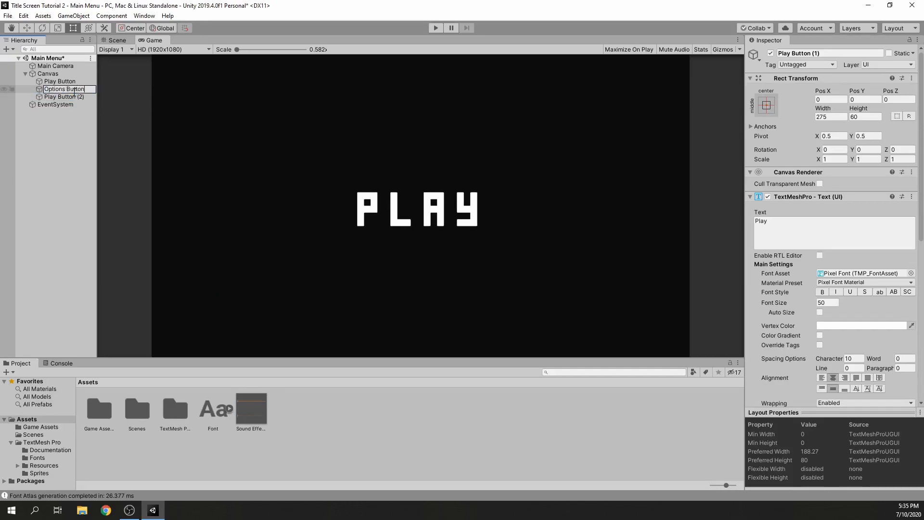
Rename the second Play Button copy Credits Button and save the scene
{"action": "left_click", "coordinate": [78, 98]}
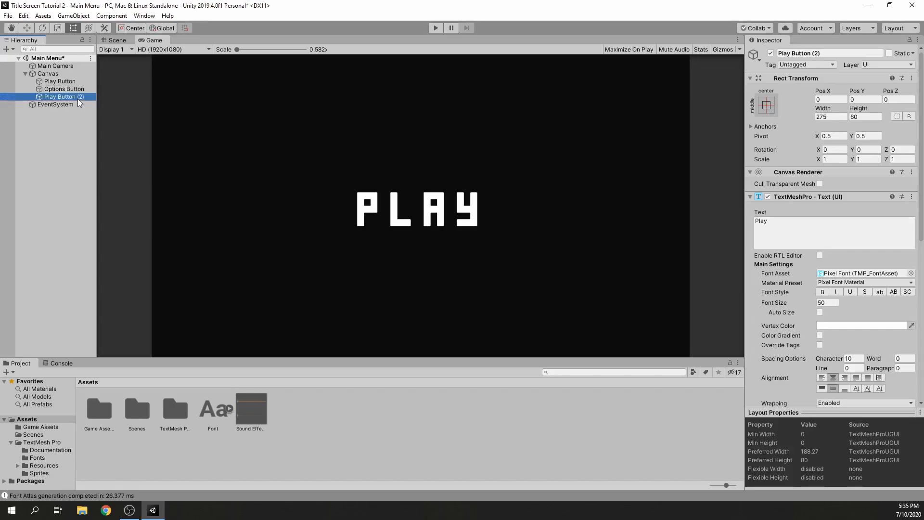
{"action": "left_click", "coordinate": [79, 99]}
{"action": "type", "text": "Credits Button"}
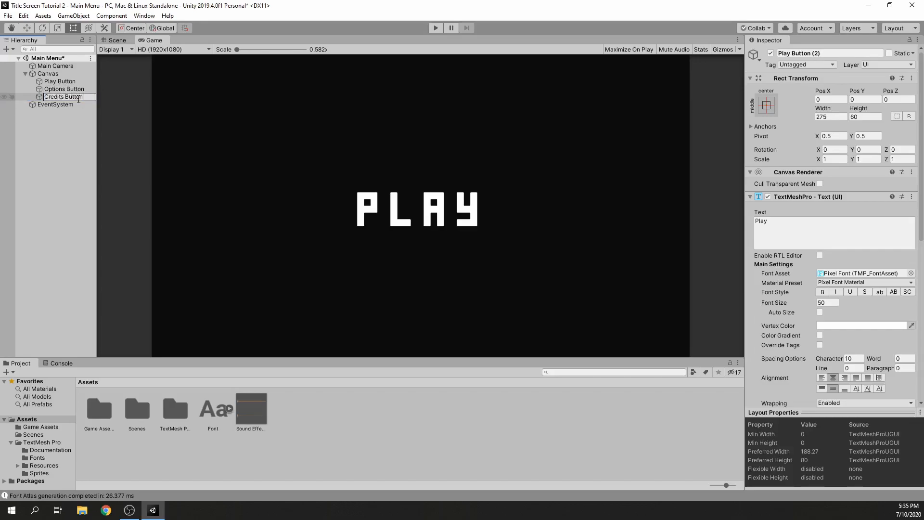
{"action": "key", "text": "Return"}
{"action": "key", "text": "ctrl+s"}
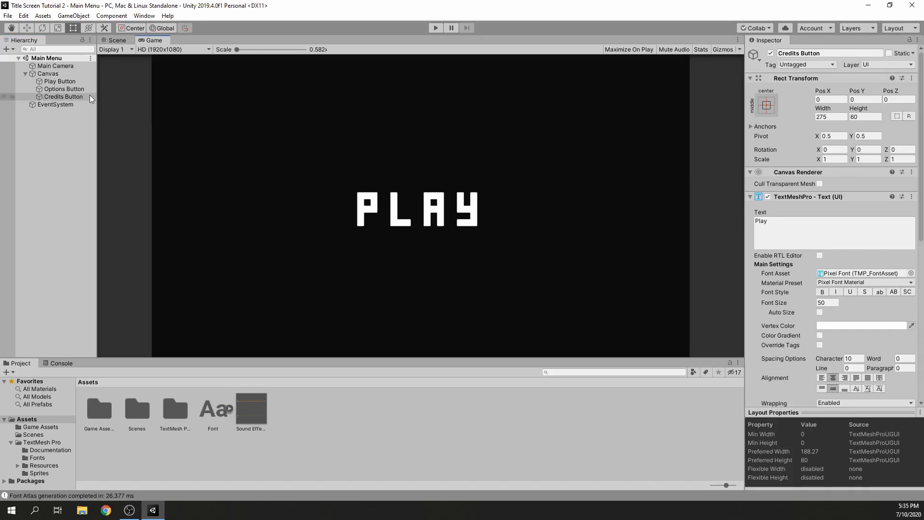
Set the Play Button's Pos Y to 80 and the Credits Button's Pos Y to -80, and save the scene
{"action": "left_click", "coordinate": [60, 81]}
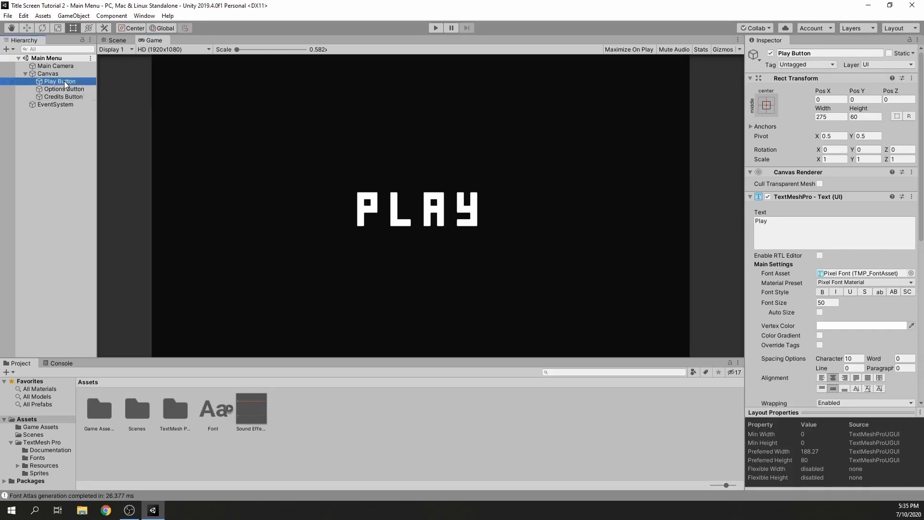
{"action": "left_click", "coordinate": [864, 99]}
{"action": "type", "text": "80"}
{"action": "left_click", "coordinate": [64, 96]}
{"action": "left_click", "coordinate": [839, 117]}
{"action": "left_click", "coordinate": [867, 100]}
{"action": "type", "text": "-50"}
{"action": "key", "text": "BackSpace"}
{"action": "key", "text": "BackSpace"}
{"action": "type", "text": "80"}
{"action": "left_click", "coordinate": [701, 101]}
{"action": "key", "text": "ctrl+s"}
Change the Options Button's displayed text to Options
{"action": "left_click", "coordinate": [64, 90]}
{"action": "left_click", "coordinate": [822, 231]}
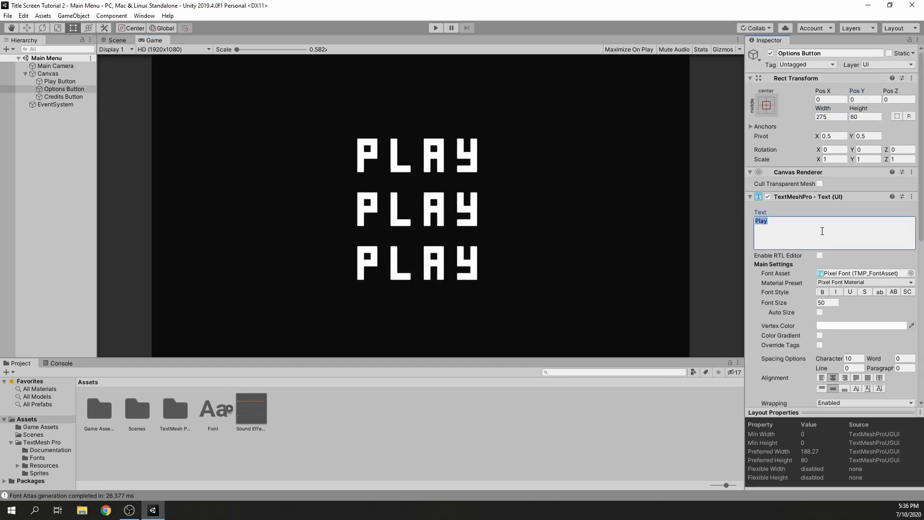
{"action": "type", "text": "Options"}
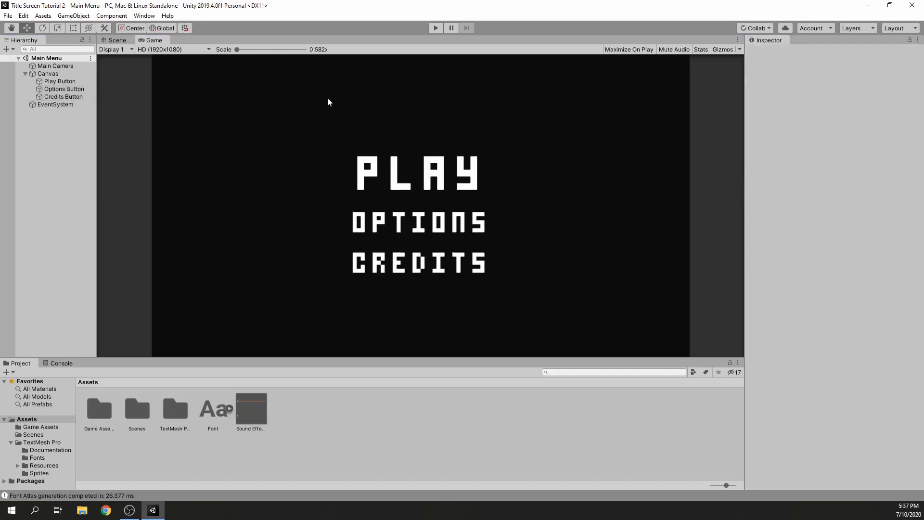
Set the vertex colours of the menu texts: Play red, Options yellow and Credits light blue (3AC5F1)
{"action": "left_click", "coordinate": [48, 82]}
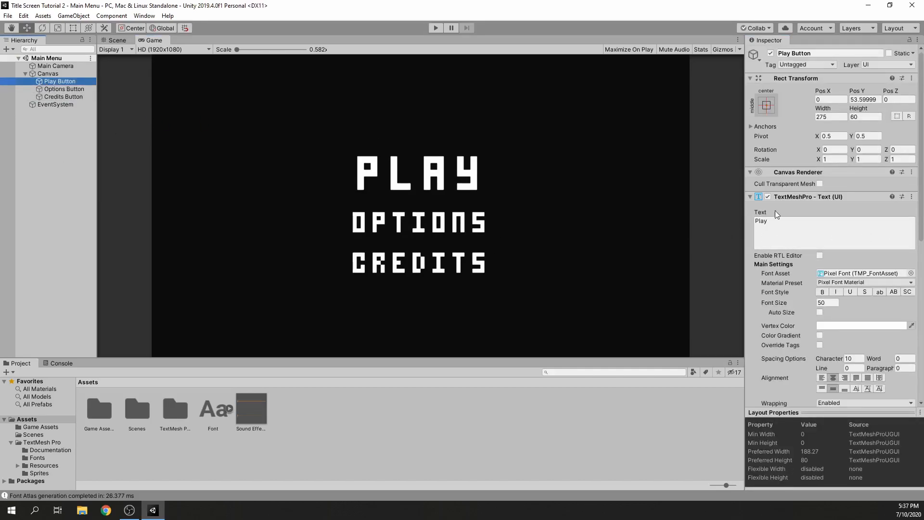
{"action": "scroll", "coordinate": [765, 216], "scroll_direction": "down", "scroll_amount": 3}
{"action": "left_click", "coordinate": [843, 239]}
{"action": "left_click_drag", "start_coordinate": [735, 143], "coordinate": [737, 132]}
{"action": "left_click", "coordinate": [64, 89]}
{"action": "left_click", "coordinate": [862, 239]}
{"action": "left_click", "coordinate": [74, 99]}
{"action": "left_click", "coordinate": [862, 239]}
{"action": "left_click", "coordinate": [680, 166]}
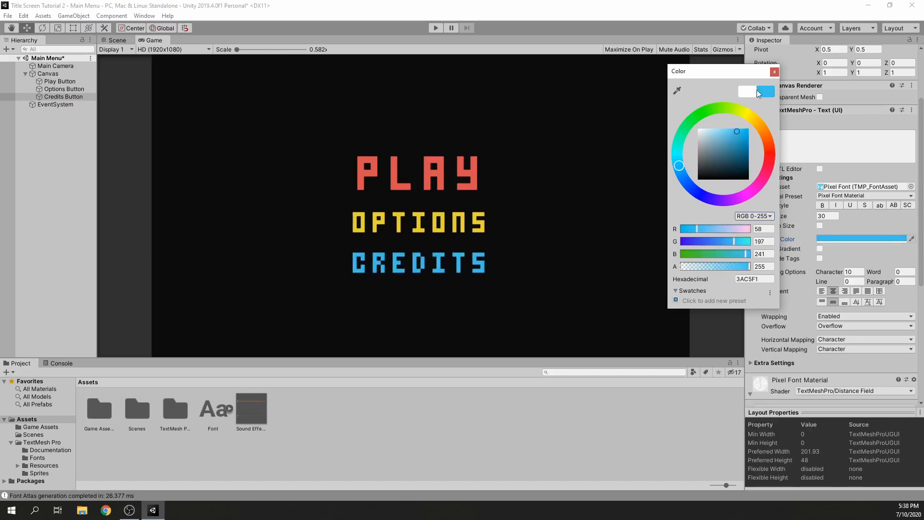
{"action": "left_click", "coordinate": [599, 118]}
Set the Credits Button's Pos Y to -80 while viewing the layout in the Scene view
{"action": "left_click", "coordinate": [60, 81]}
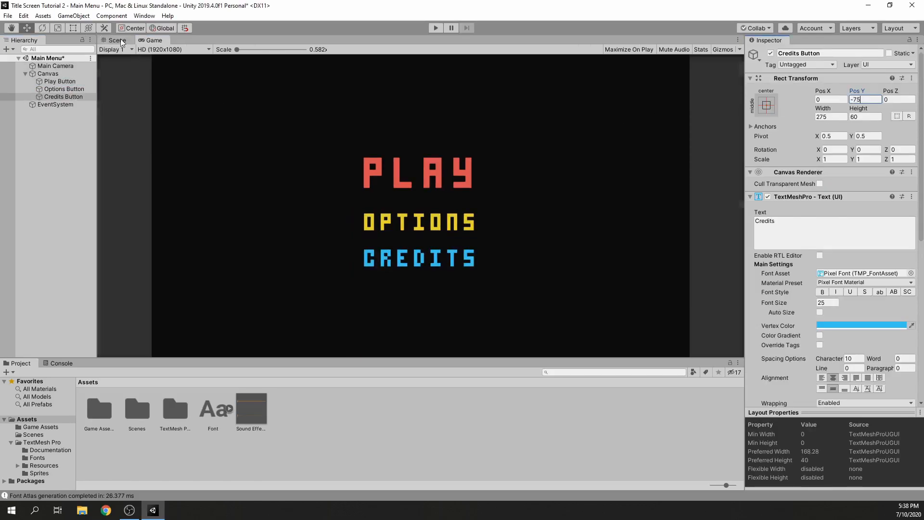
{"action": "left_click", "coordinate": [121, 40]}
{"action": "left_click", "coordinate": [859, 100]}
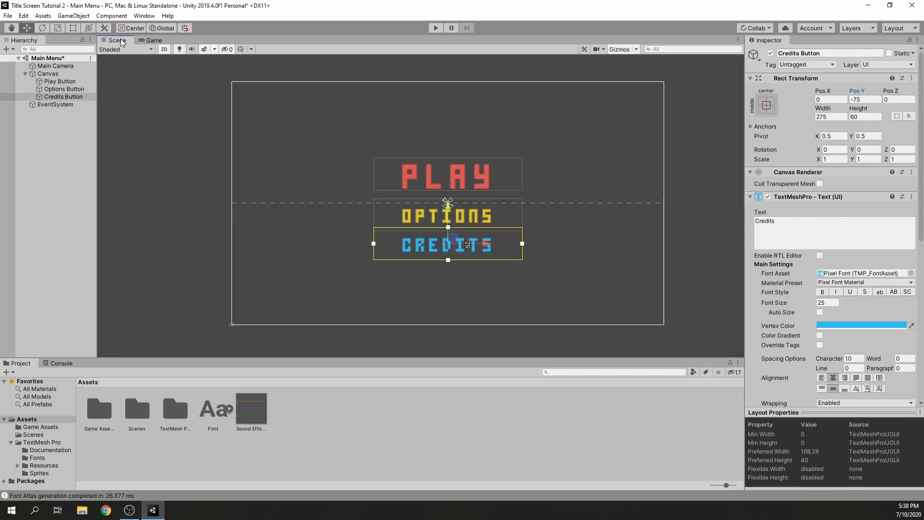
{"action": "type", "text": "-80"}
{"action": "scroll", "coordinate": [468, 240], "scroll_direction": "up", "scroll_amount": 5}
{"action": "middle_click_drag", "start_coordinate": [468, 240], "coordinate": [485, 244]}
Centre the Options text vertically on the canvas and set the Play Button's Pos Y to 65
{"action": "left_click", "coordinate": [502, 217]}
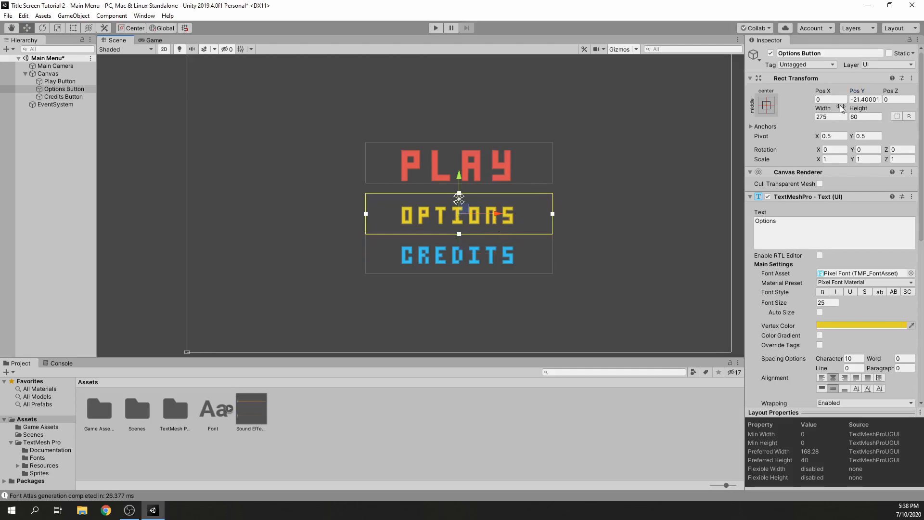
{"action": "left_click", "coordinate": [424, 164]}
{"action": "left_click", "coordinate": [866, 99]}
{"action": "type", "text": "5"}
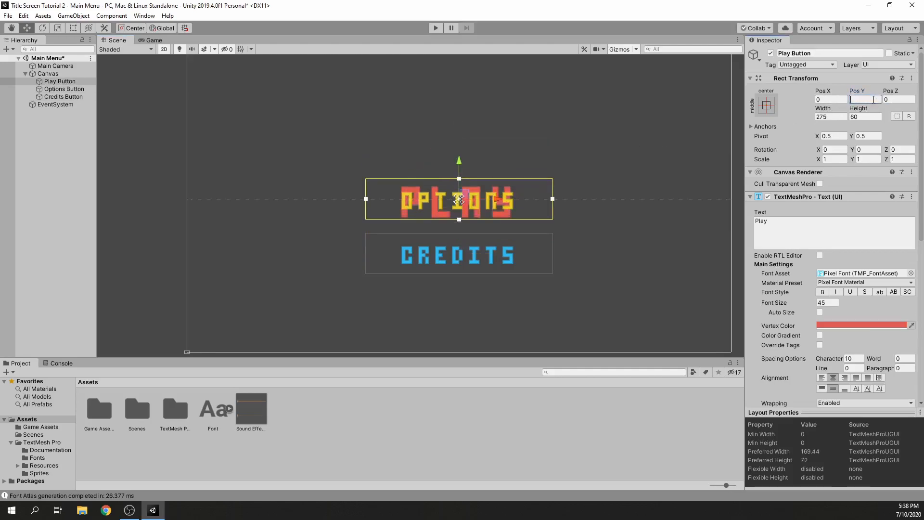
{"action": "type", "text": "65"}
Set the Credits Button's Pos Y to -65 and save the scene
{"action": "left_click", "coordinate": [458, 259]}
{"action": "left_click_drag", "start_coordinate": [856, 91], "coordinate": [878, 92]}
{"action": "left_click", "coordinate": [874, 99]}
{"action": "type", "text": "-65"}
{"action": "left_click", "coordinate": [617, 115]}
{"action": "key", "text": "ctrl+s"}
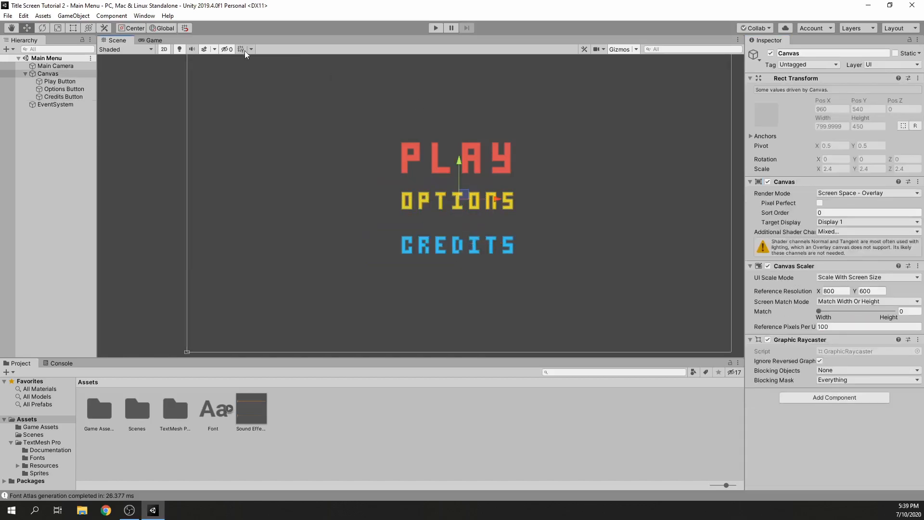
Check the menu layout in the Game view by running the scene briefly, and stop it
{"action": "left_click", "coordinate": [159, 41]}
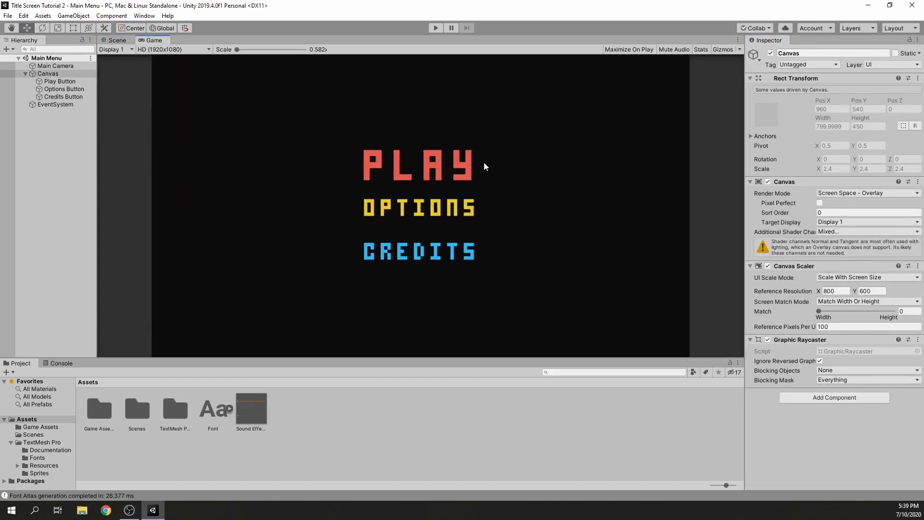
{"action": "left_click", "coordinate": [436, 27]}
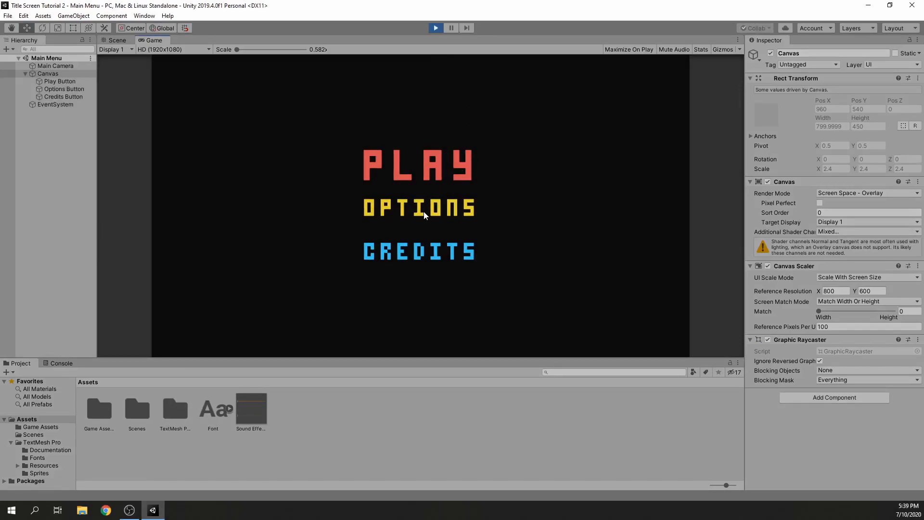
{"action": "left_click", "coordinate": [435, 28]}
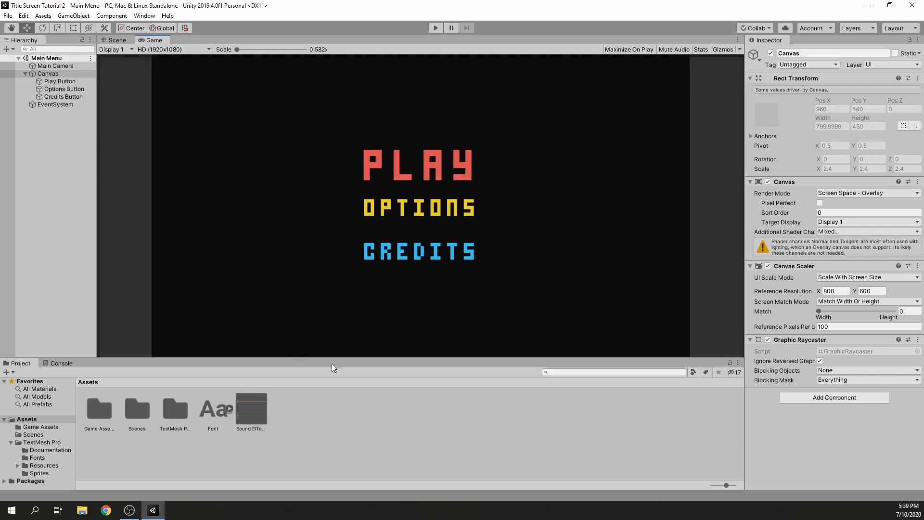
Create a folder named Scripts in Assets
{"action": "right_click", "coordinate": [318, 425]}
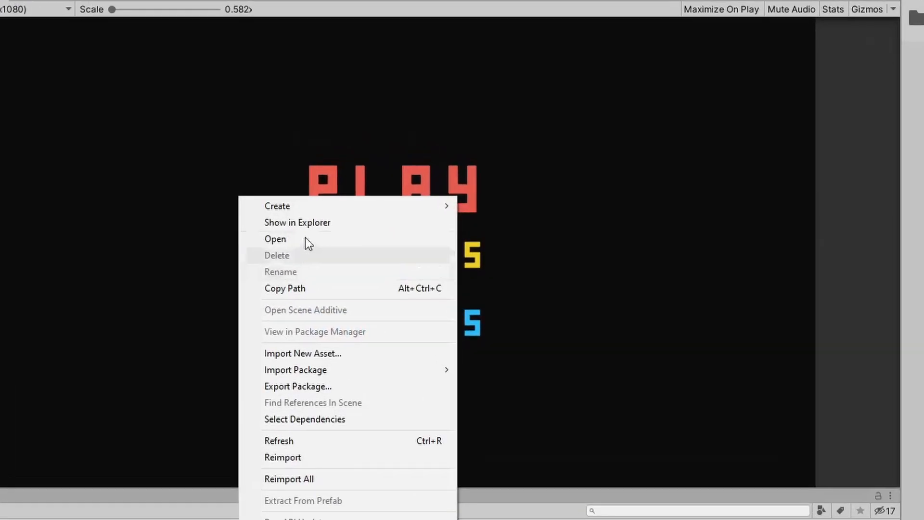
{"action": "mouse_move", "coordinate": [359, 177]}
{"action": "left_click", "coordinate": [537, 114]}
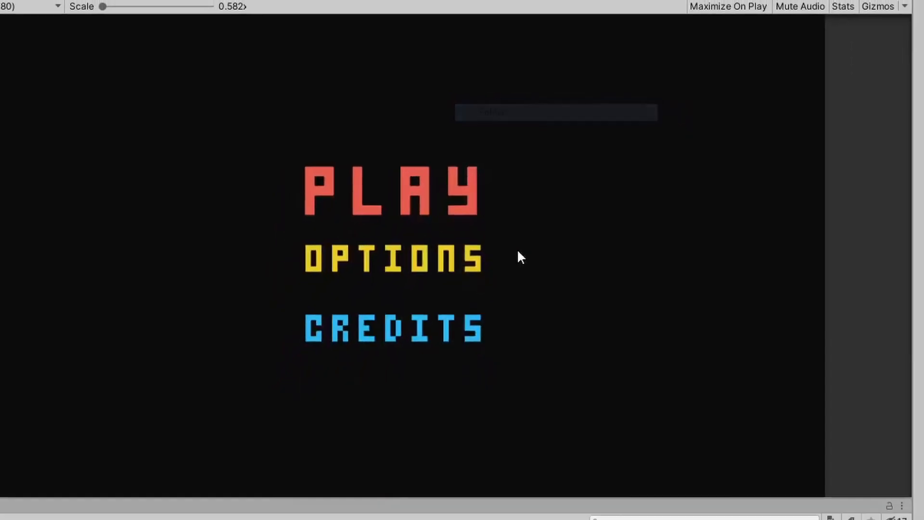
{"action": "type", "text": "Scripts"}
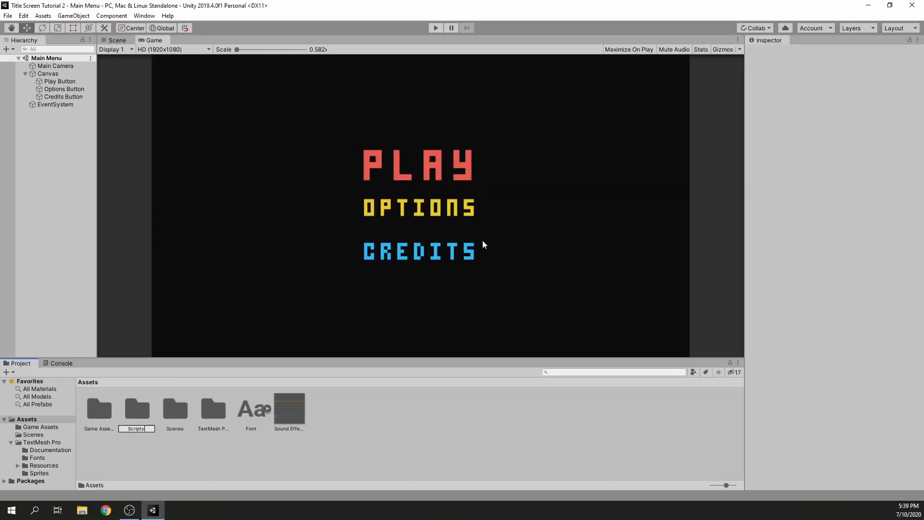
{"action": "key", "text": "Return"}
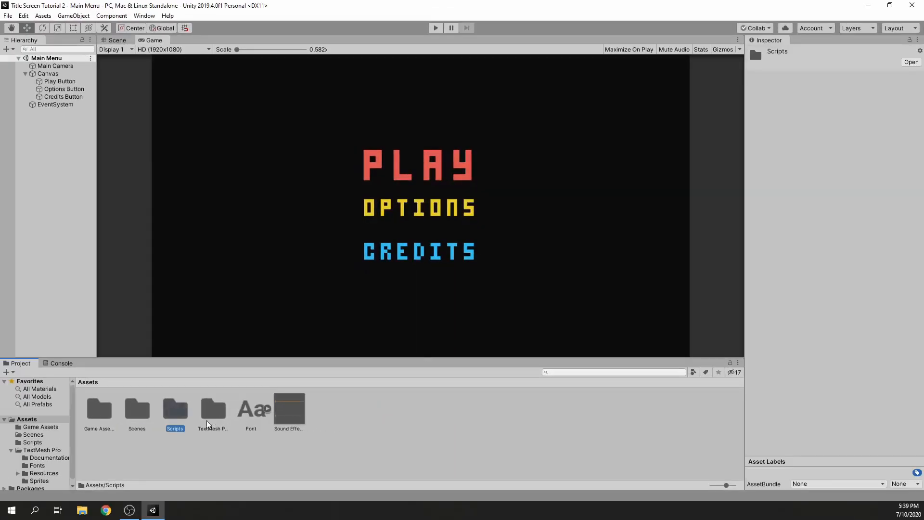
Create a C# script named SceneSwitcher inside the Scripts folder
{"action": "left_click", "coordinate": [175, 412]}
{"action": "double_click", "coordinate": [176, 412]}
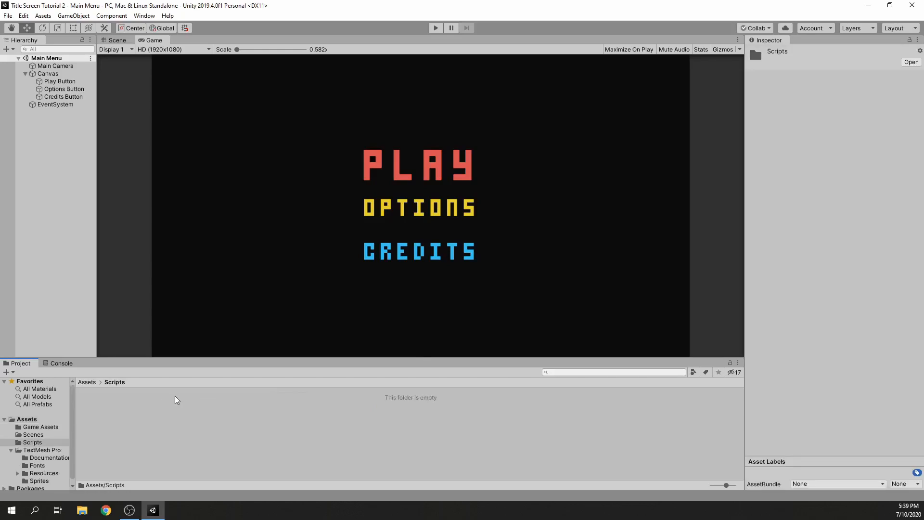
{"action": "right_click", "coordinate": [141, 404]}
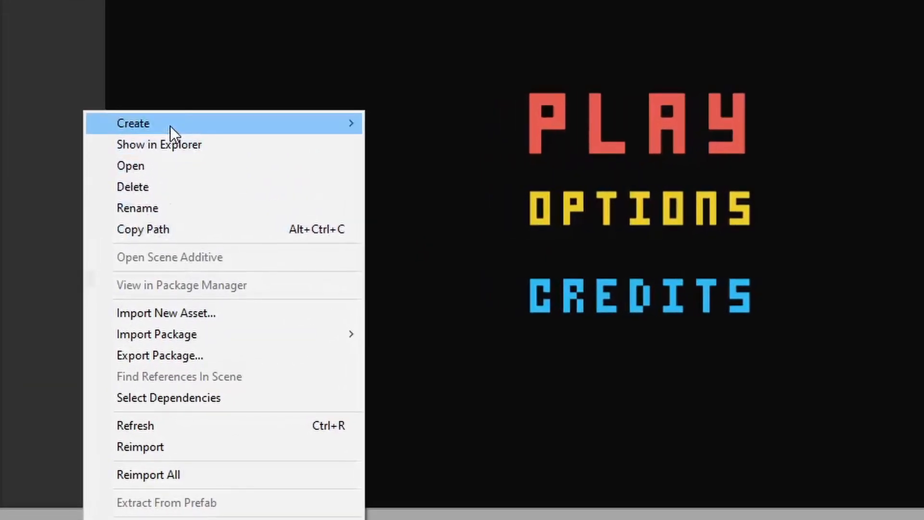
{"action": "mouse_move", "coordinate": [169, 125]}
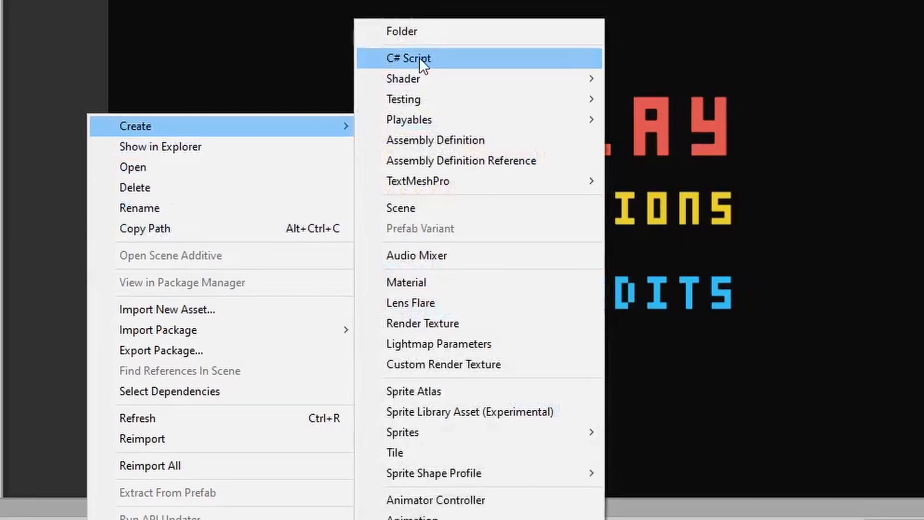
{"action": "left_click", "coordinate": [425, 54]}
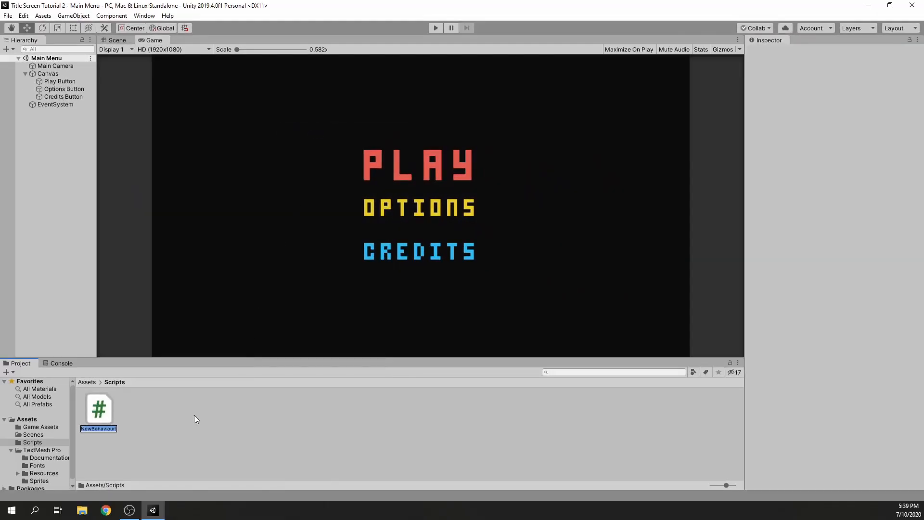
{"action": "type", "text": "SceneSwitcher"}
{"action": "key", "text": "Return"}
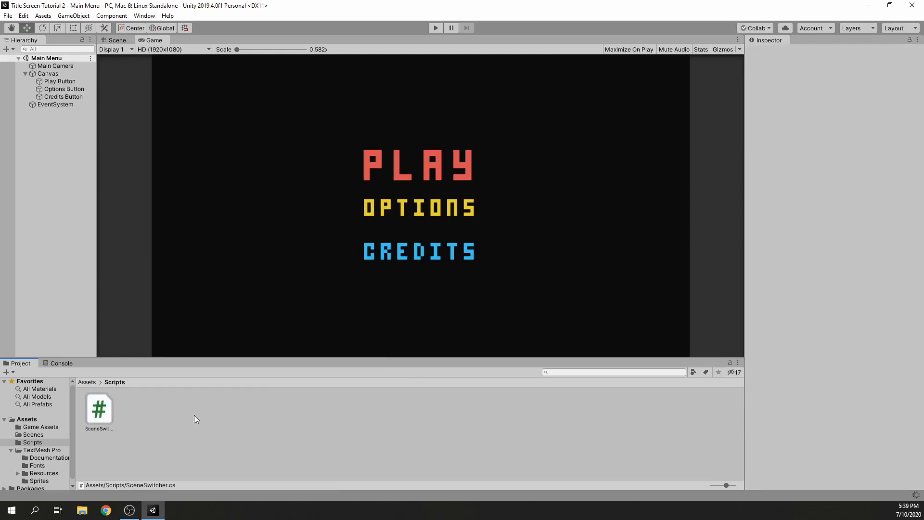
Open SceneSwitcher in Visual Studio, add "using UnityEngine.SceneManagement;" below the first using line, and save the script
{"action": "double_click", "coordinate": [106, 406]}
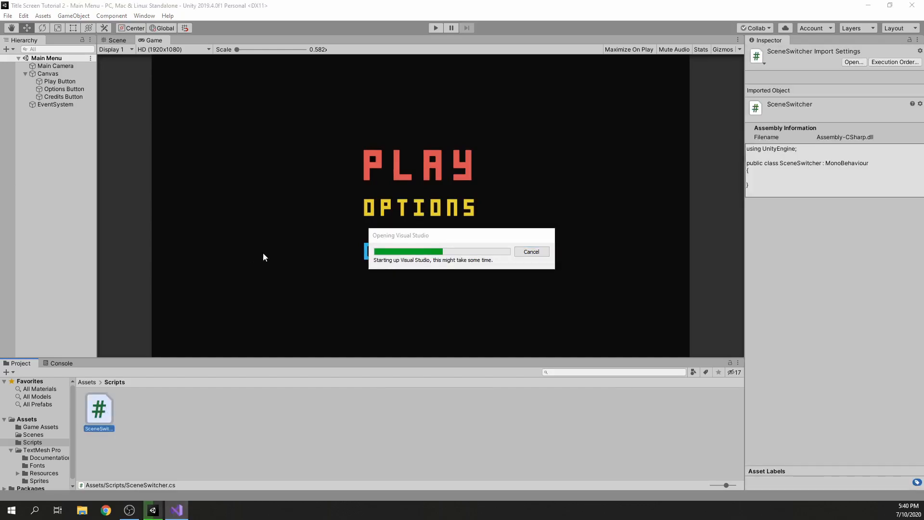
{"action": "left_click", "coordinate": [255, 47]}
{"action": "key", "text": "Return"}
{"action": "type", "text": "using Unity"}
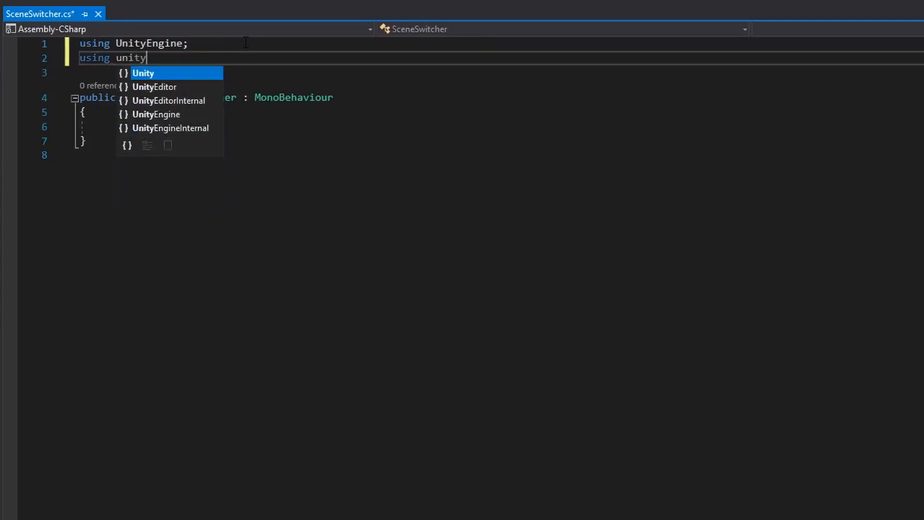
{"action": "key", "text": "Escape"}
{"action": "type", "text": "E"}
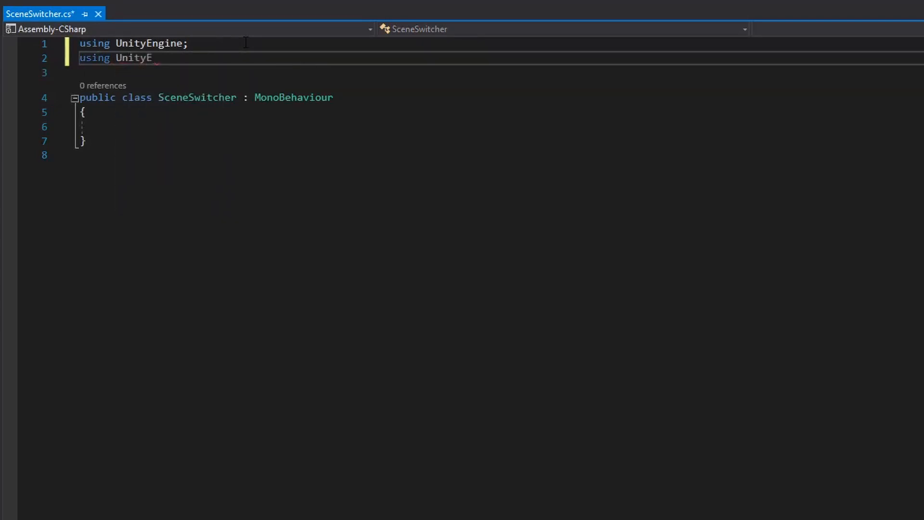
{"action": "type", "text": "ngine.Sc"}
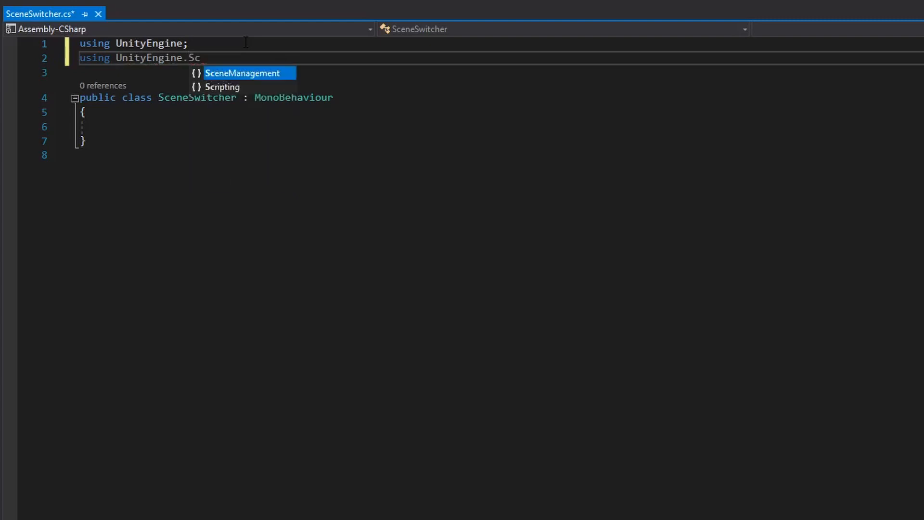
{"action": "type", "text": "eneManagement;"}
{"action": "key", "text": "ctrl+s"}
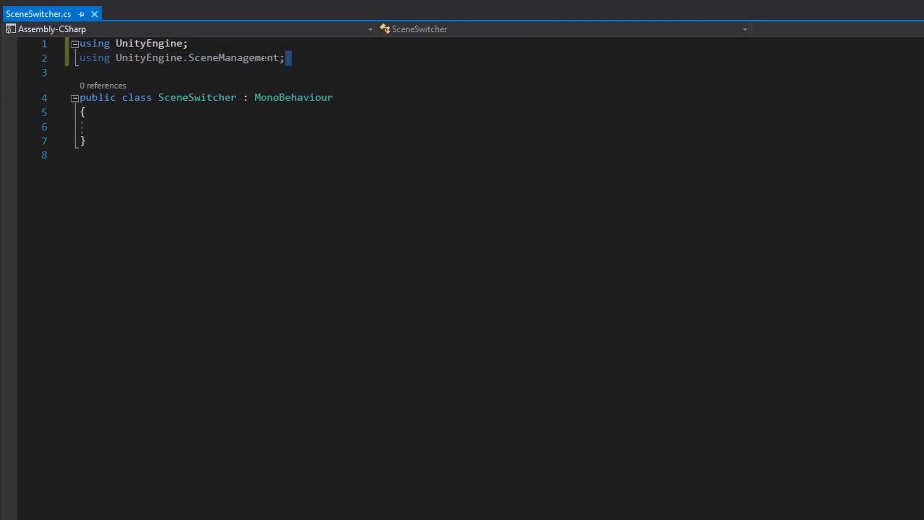
{"action": "left_click_drag", "start_coordinate": [297, 57], "coordinate": [80, 58]}
Add an empty method "public void OpenScene()" with braces inside the SceneSwitcher class, and save the script
{"action": "left_click", "coordinate": [215, 119]}
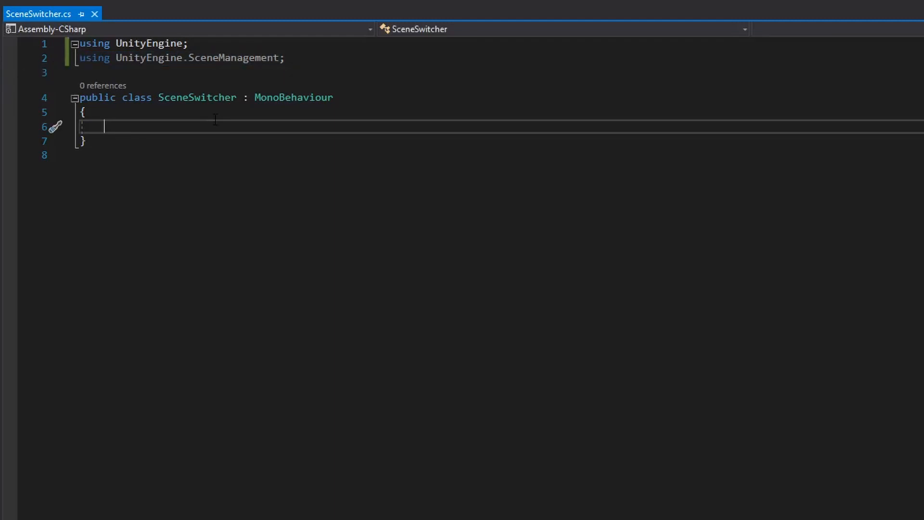
{"action": "type", "text": "public "}
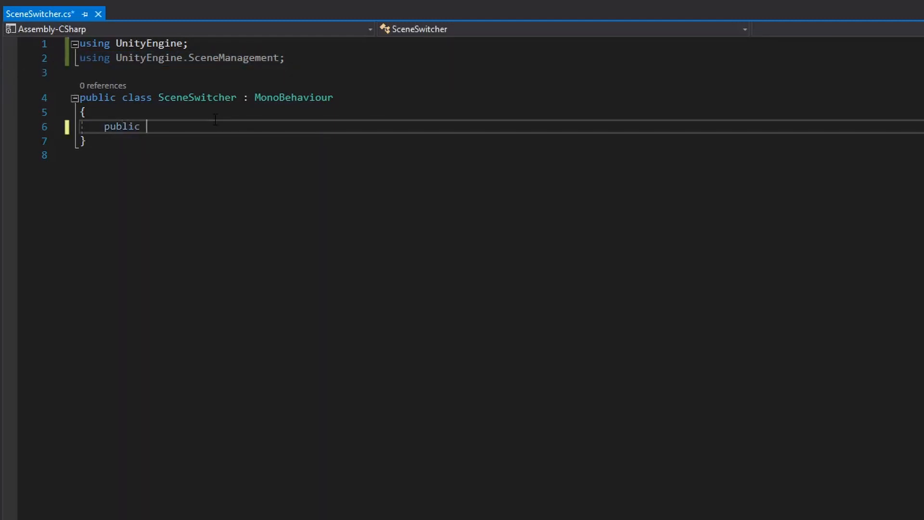
{"action": "type", "text": "void OpenScen"}
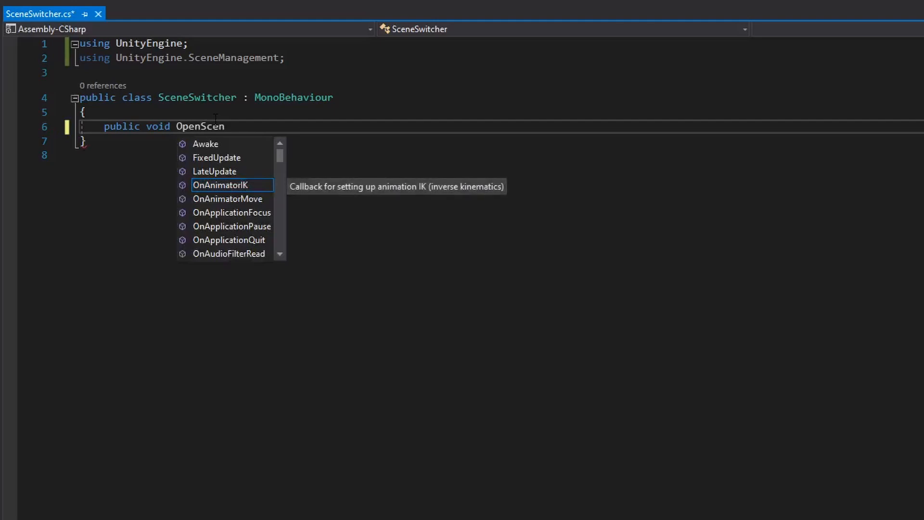
{"action": "type", "text": "e()"}
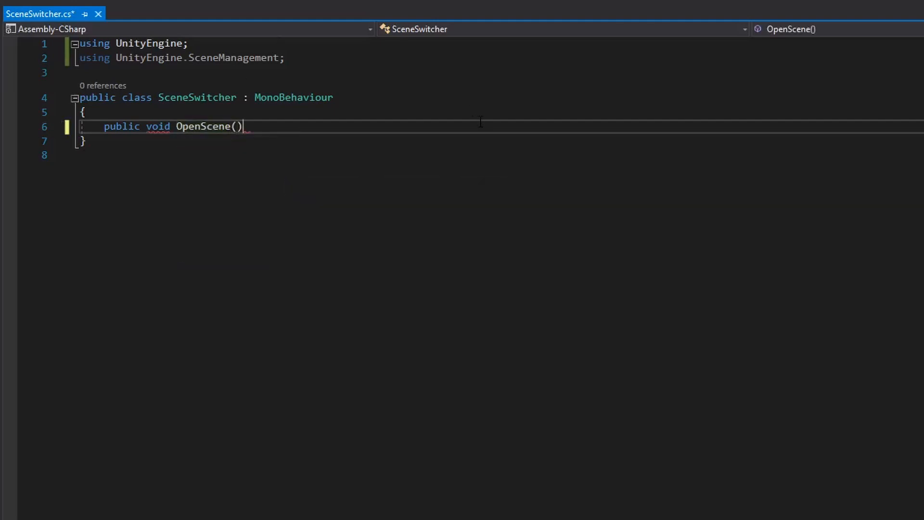
{"action": "key", "text": "Return"}
{"action": "type", "text": "{"}
{"action": "key", "text": "Return"}
{"action": "key", "text": "ctrl+s"}
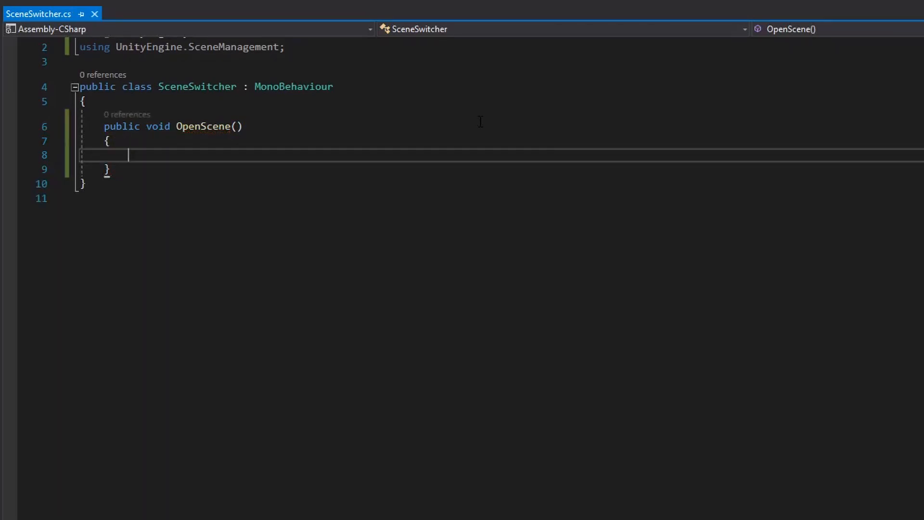
Give the OpenScene method an "int index" parameter and save the script
{"action": "left_click", "coordinate": [237, 126]}
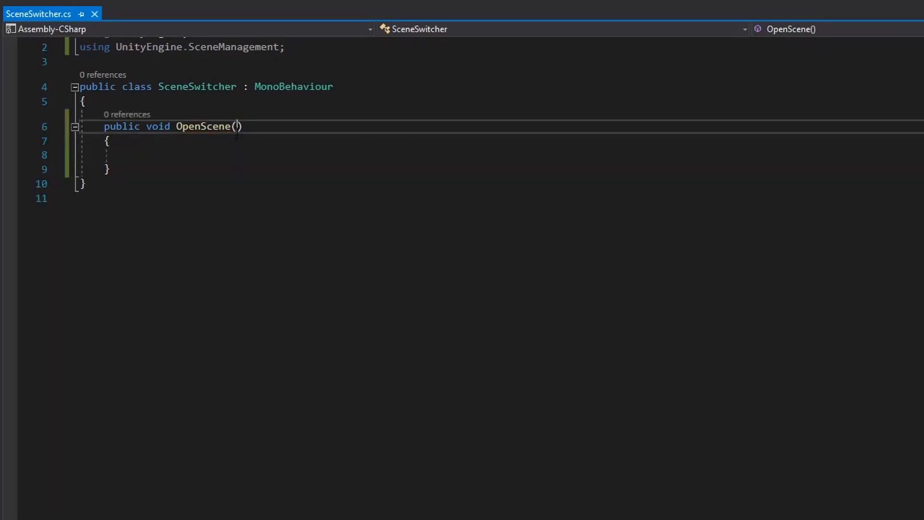
{"action": "type", "text": "int index"}
{"action": "left_click", "coordinate": [239, 156]}
{"action": "key", "text": "ctrl+s"}
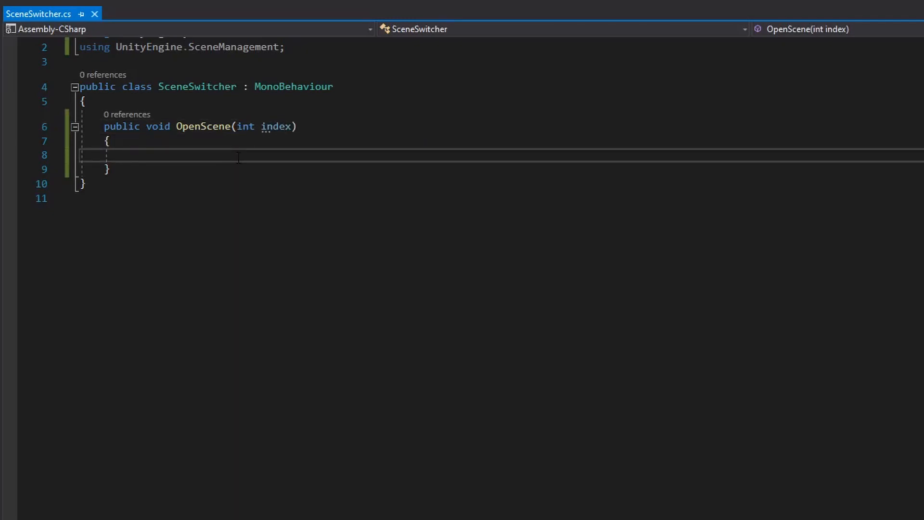
Write "SceneManager.LoadScene(index);" in the body of OpenScene and save the script
{"action": "type", "text": "scene"}
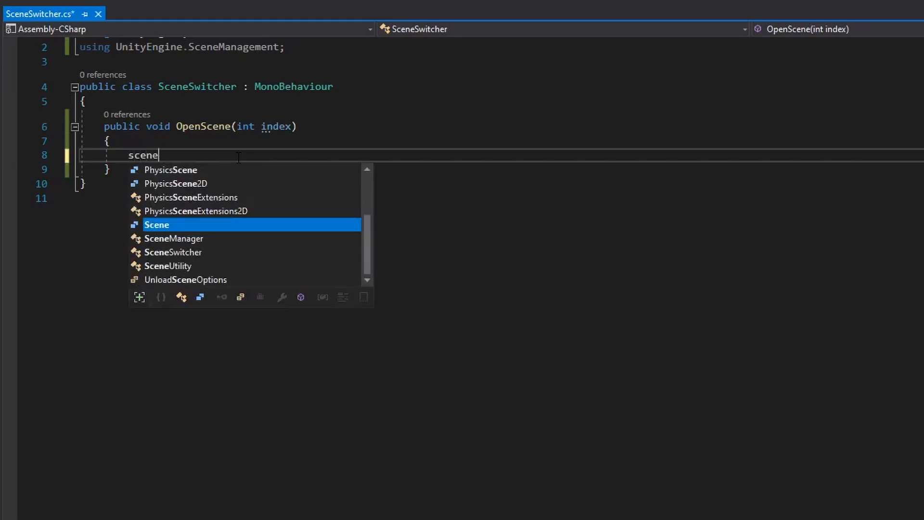
{"action": "type", "text": "mana"}
{"action": "key", "text": "Tab"}
{"action": "type", "text": ".load"}
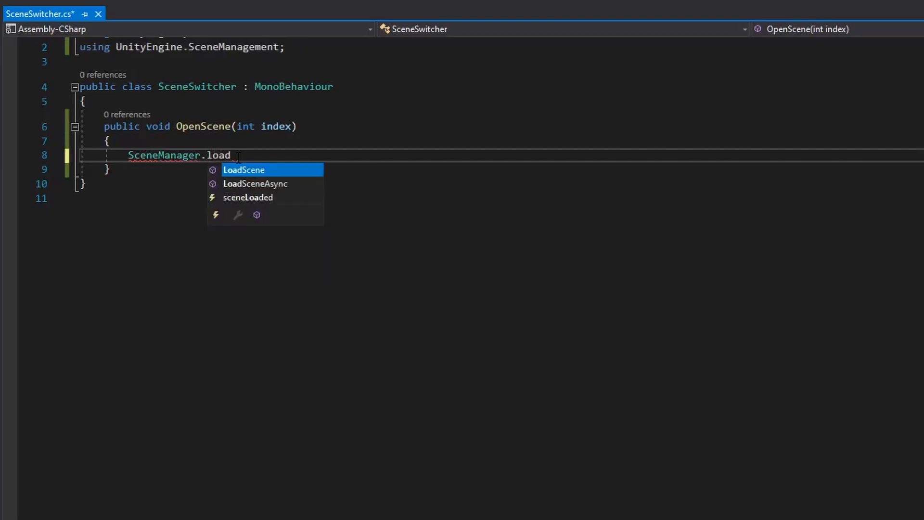
{"action": "key", "text": "Tab"}
{"action": "type", "text": "("}
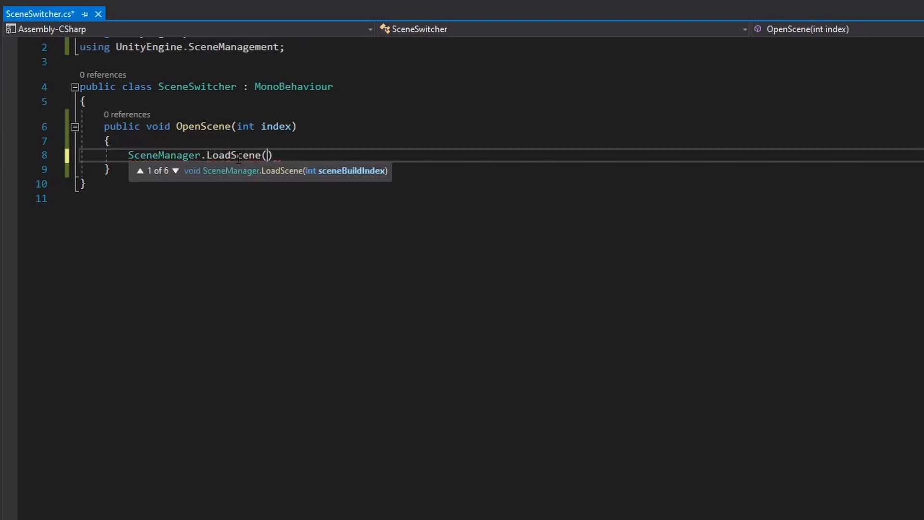
{"action": "type", "text": "index)"}
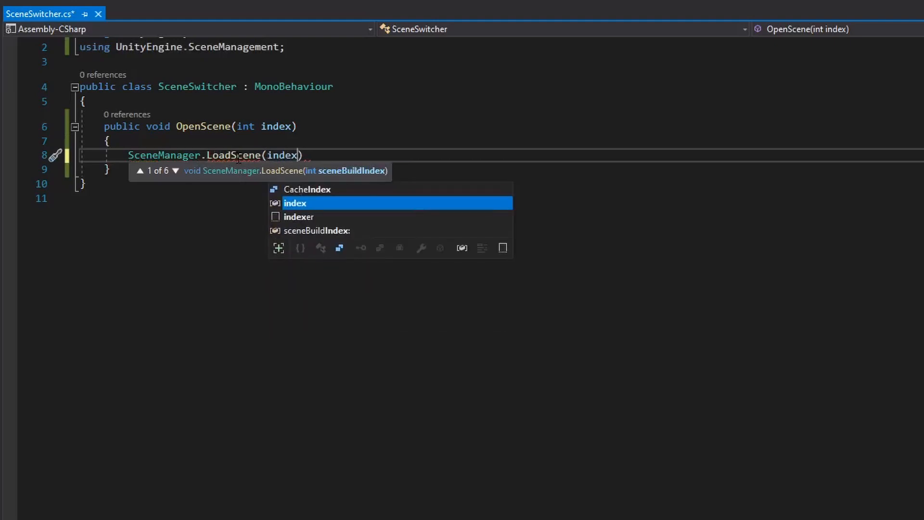
{"action": "type", "text": ";"}
{"action": "key", "text": "ctrl+s"}
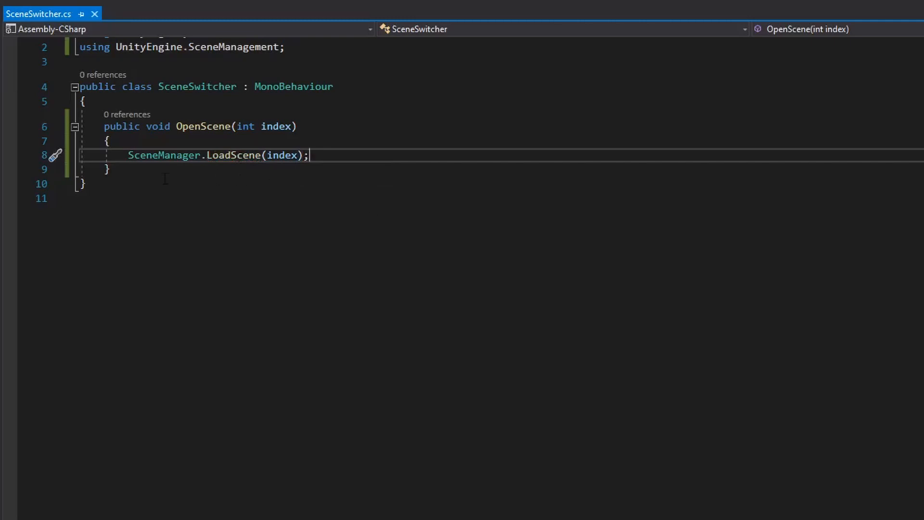
{"action": "scroll", "coordinate": [546, 173], "scroll_direction": "up", "scroll_amount": 1}
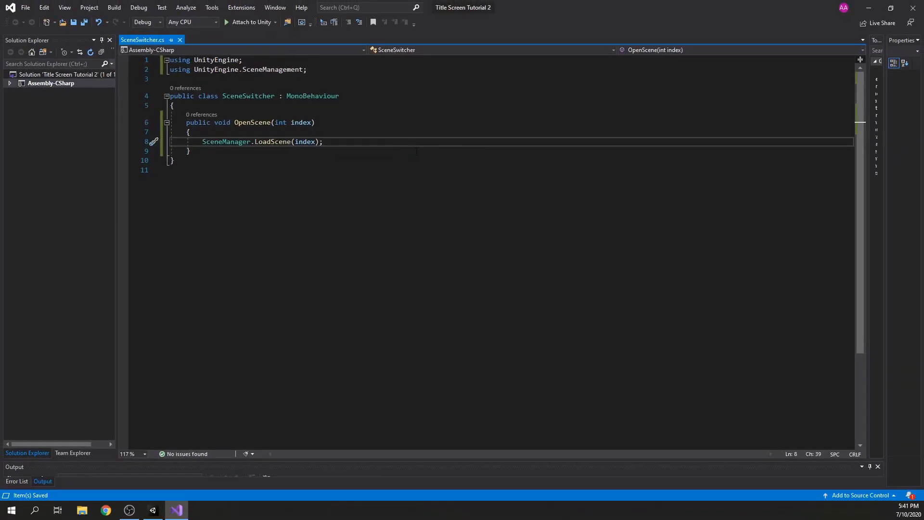
Switch back to Unity, attach the SceneSwitcher script to the Main Camera, and save the scene
{"action": "left_click", "coordinate": [868, 10]}
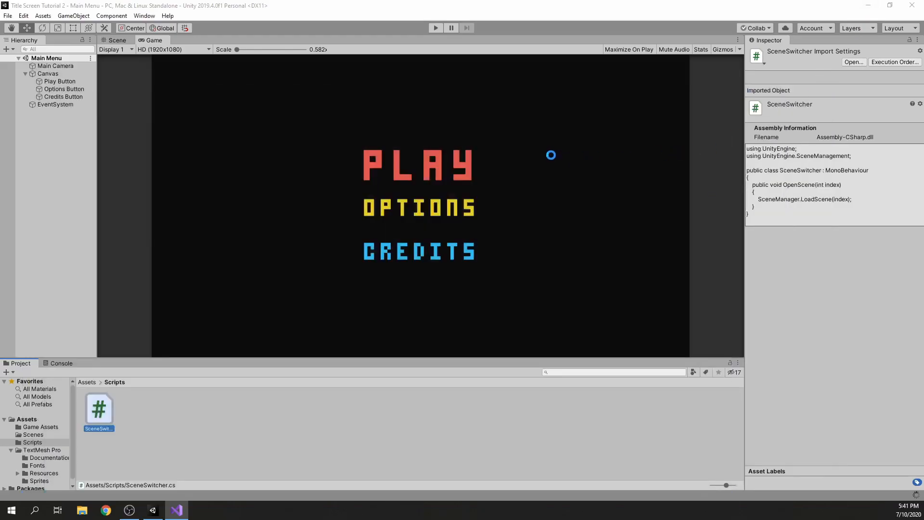
{"action": "left_click", "coordinate": [68, 67]}
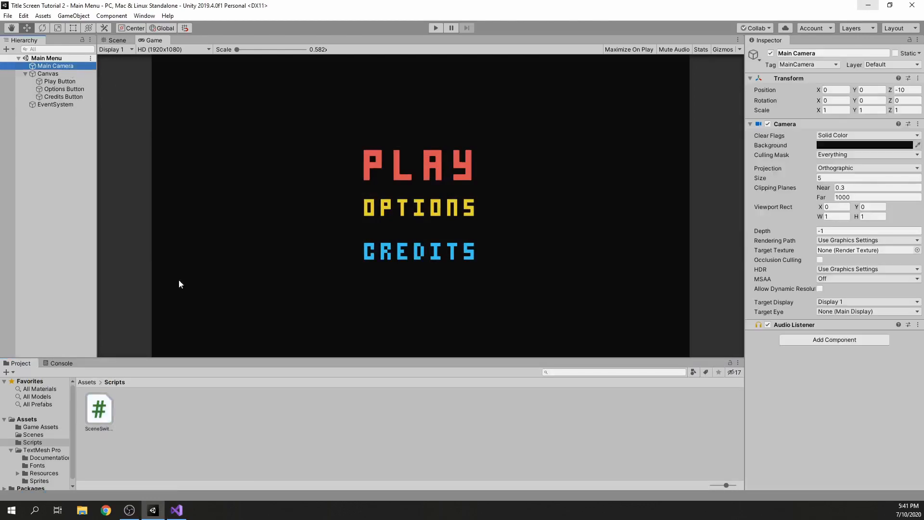
{"action": "left_click_drag", "start_coordinate": [100, 410], "coordinate": [812, 350]}
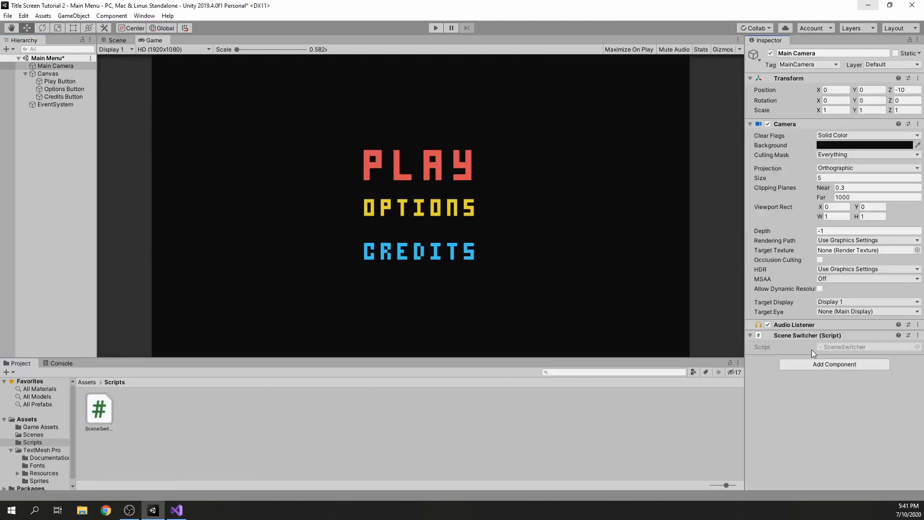
{"action": "key", "text": "ctrl+s"}
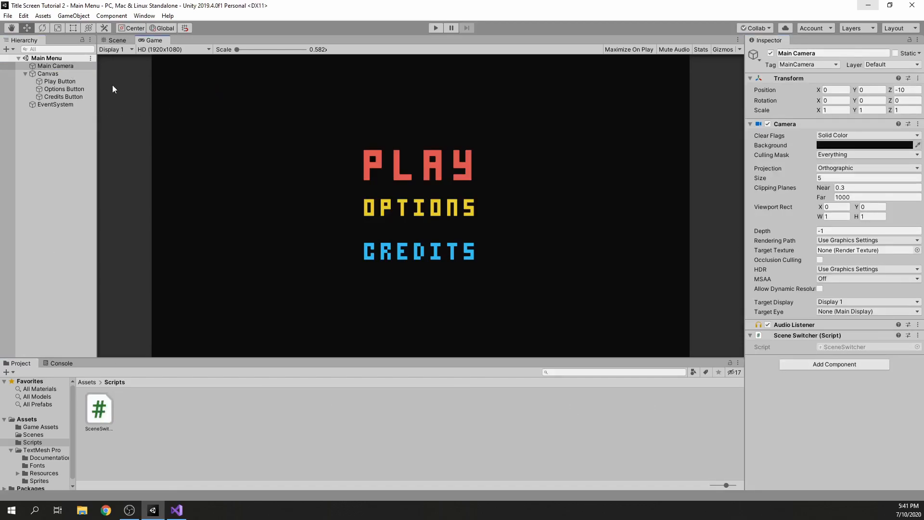
Add a Button component to the Play Button text object
{"action": "left_click", "coordinate": [79, 81]}
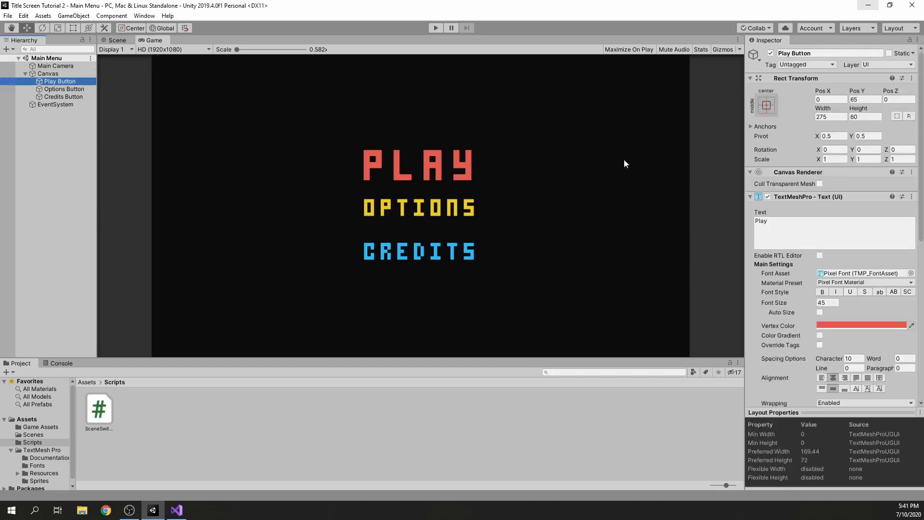
{"action": "scroll", "coordinate": [811, 197], "scroll_direction": "down", "scroll_amount": 10}
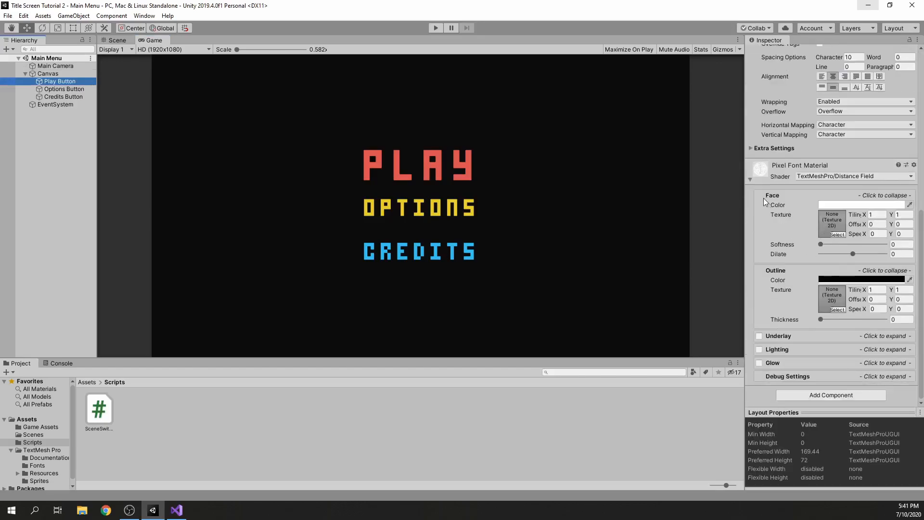
{"action": "left_click", "coordinate": [751, 179]}
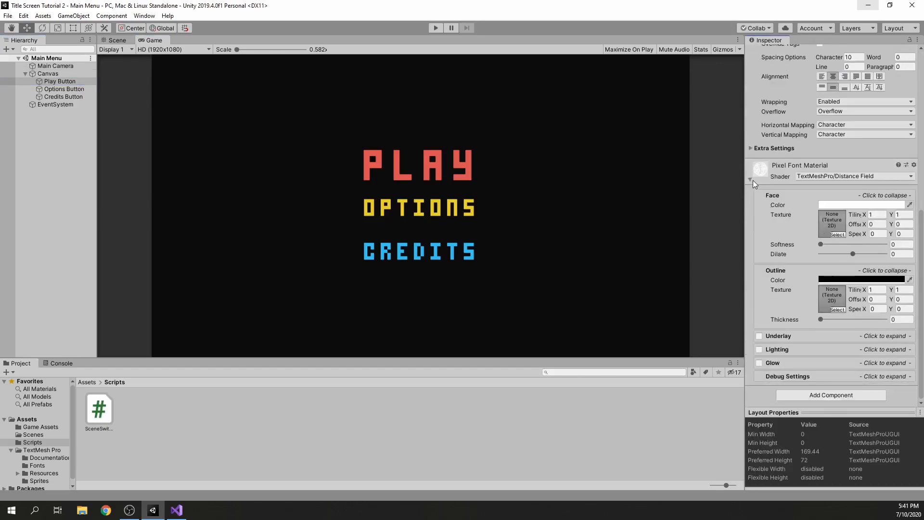
{"action": "left_click", "coordinate": [825, 396]}
{"action": "type", "text": "button"}
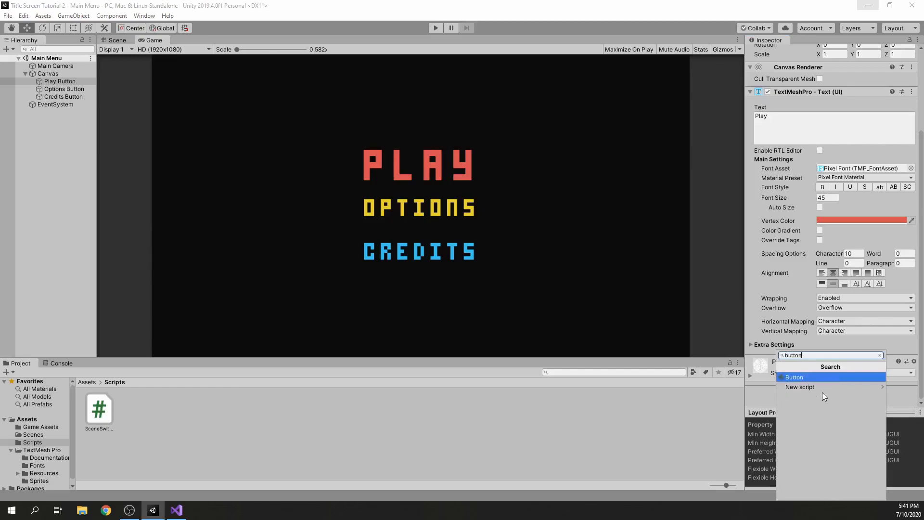
{"action": "key", "text": "Return"}
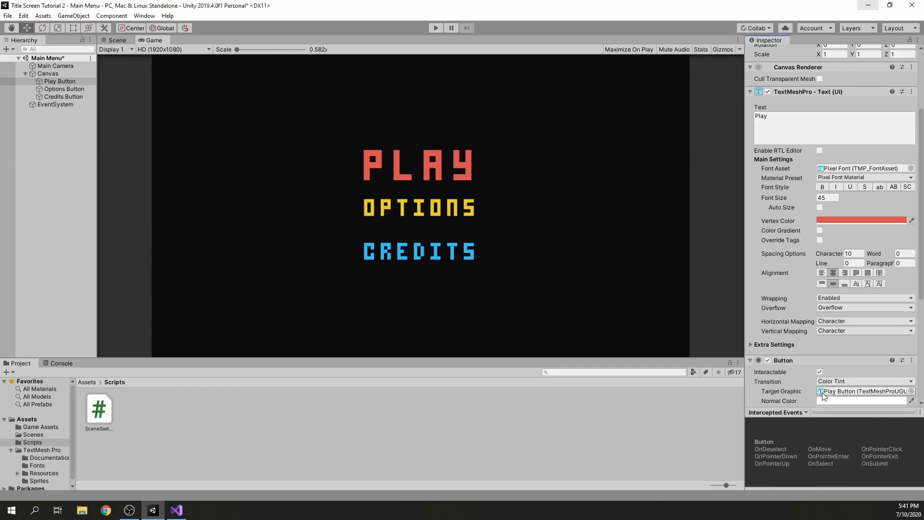
Add an On Click event to the Play Button that calls SceneSwitcher.OpenScene (int) on the Main Camera, and save the scene
{"action": "scroll", "coordinate": [814, 356], "scroll_direction": "down", "scroll_amount": 5}
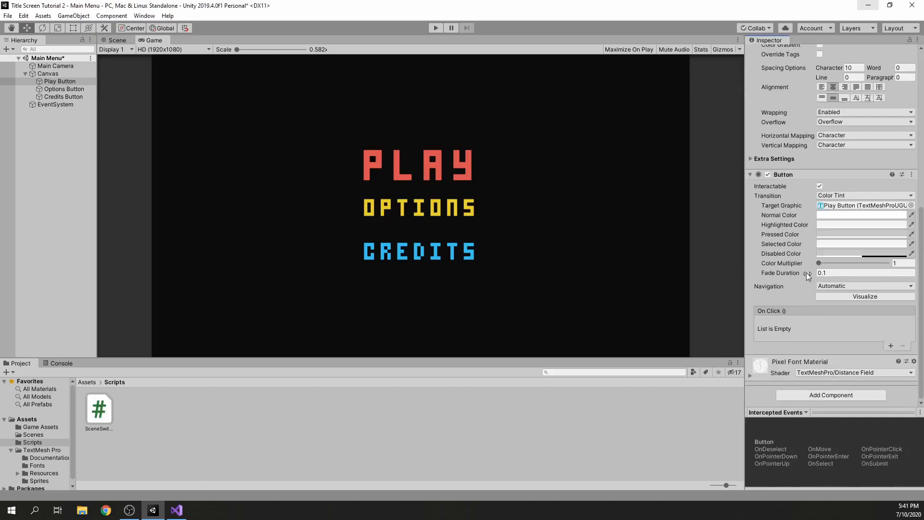
{"action": "left_click", "coordinate": [892, 345]}
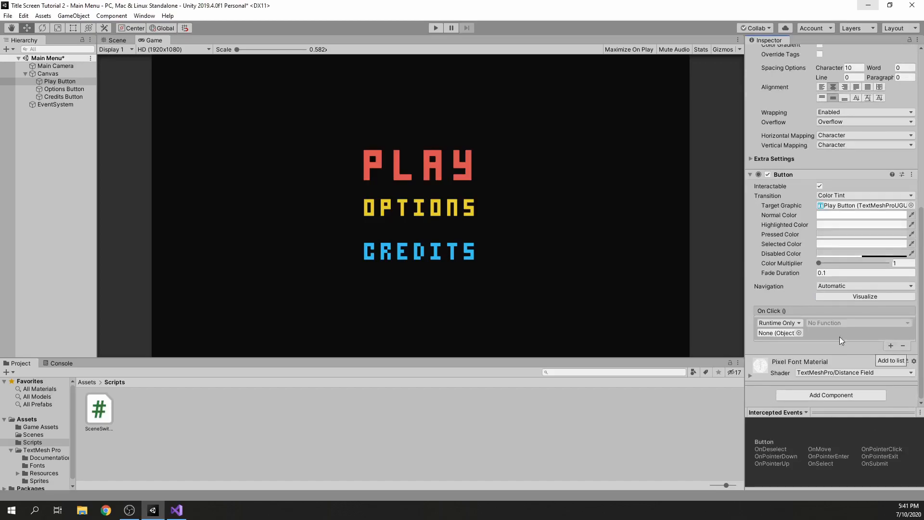
{"action": "left_click", "coordinate": [799, 332]}
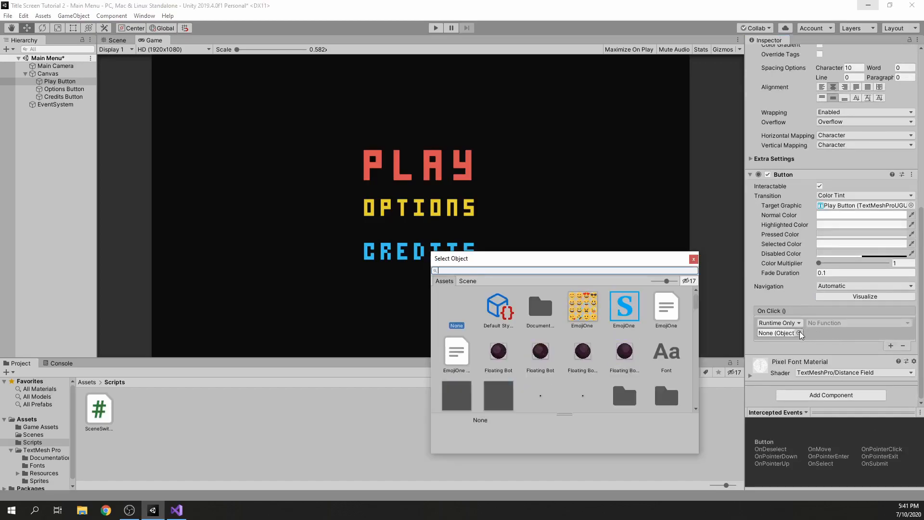
{"action": "left_click", "coordinate": [473, 282]}
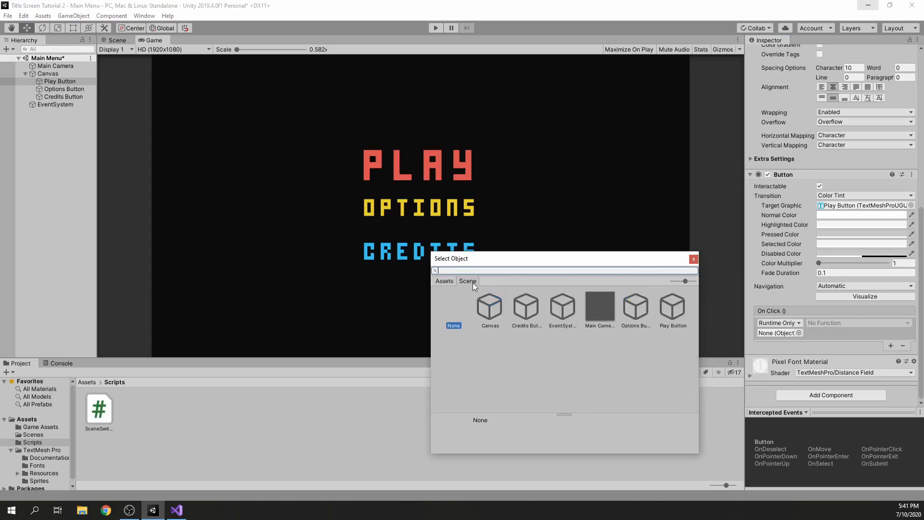
{"action": "double_click", "coordinate": [594, 312]}
{"action": "left_click", "coordinate": [845, 323]}
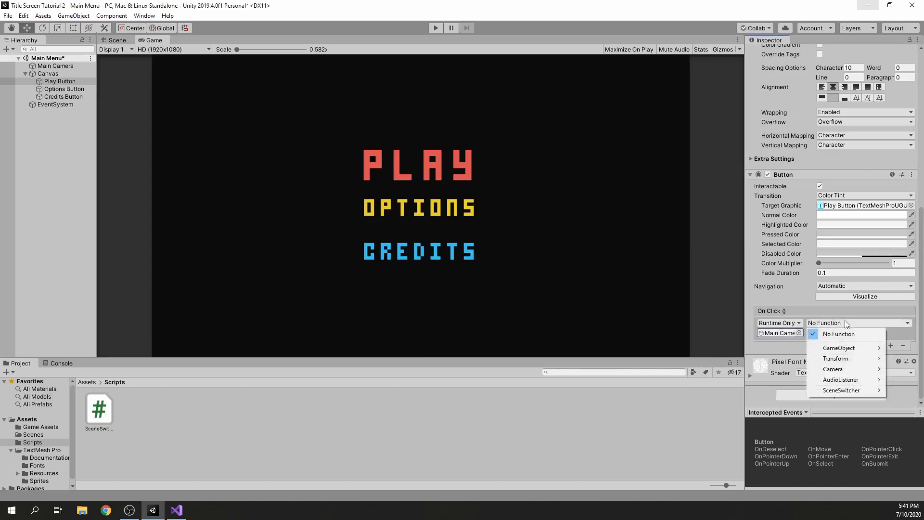
{"action": "mouse_move", "coordinate": [840, 389]}
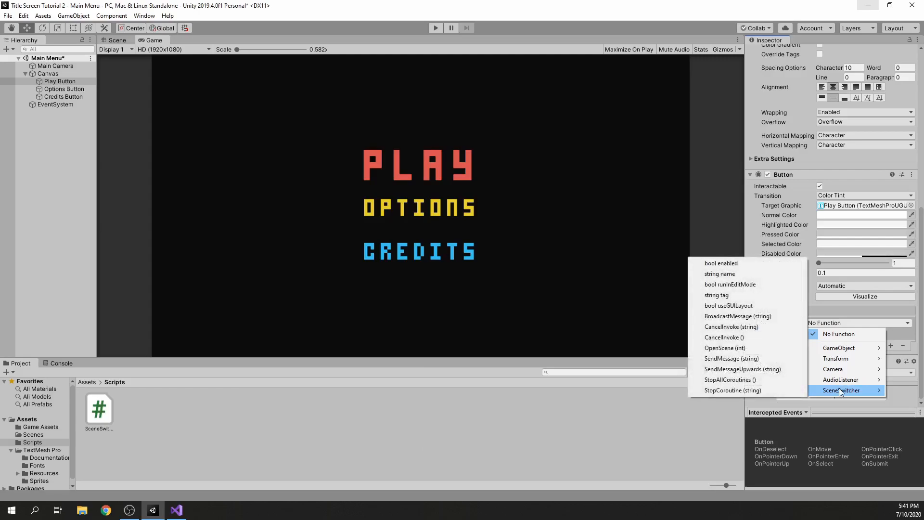
{"action": "left_click", "coordinate": [740, 349]}
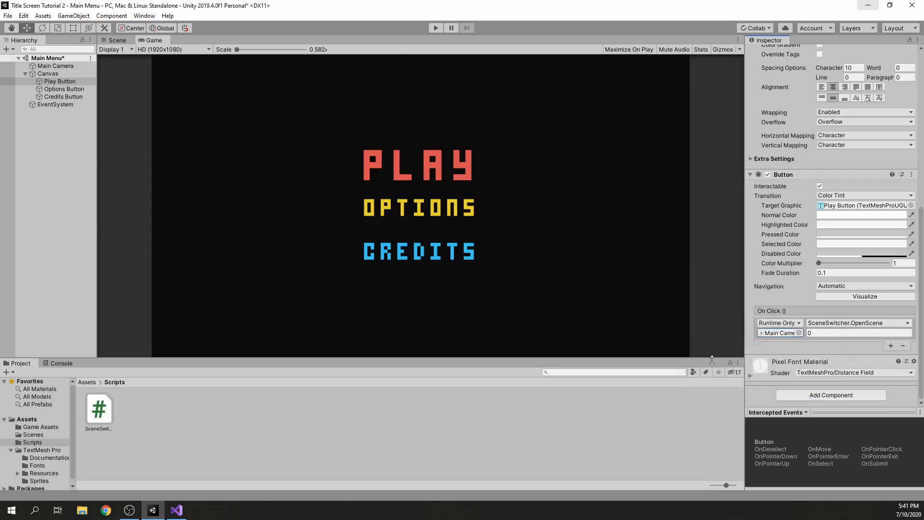
{"action": "key", "text": "ctrl+s"}
Open the build settings, show the Scenes folder, and add the open Main Menu scene to the scenes in build
{"action": "key", "text": "ctrl+shift+b"}
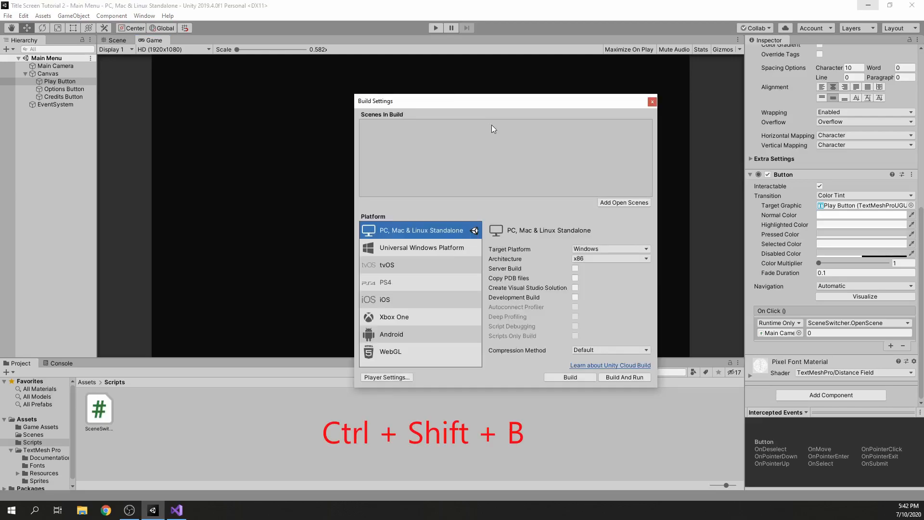
{"action": "left_click", "coordinate": [652, 102]}
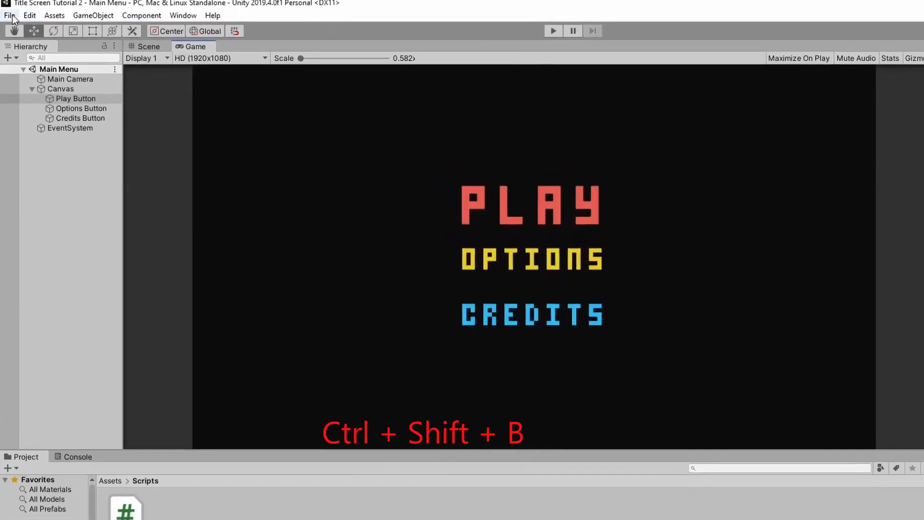
{"action": "left_click", "coordinate": [9, 16]}
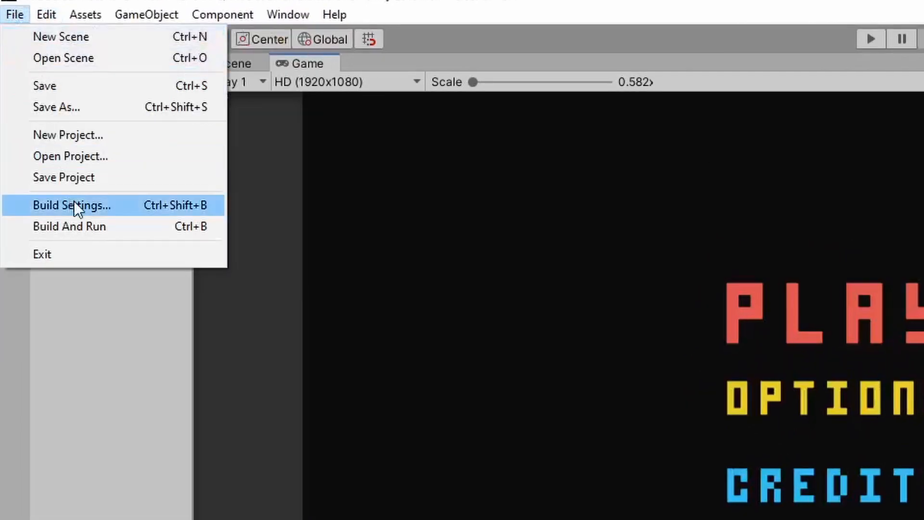
{"action": "left_click", "coordinate": [71, 180]}
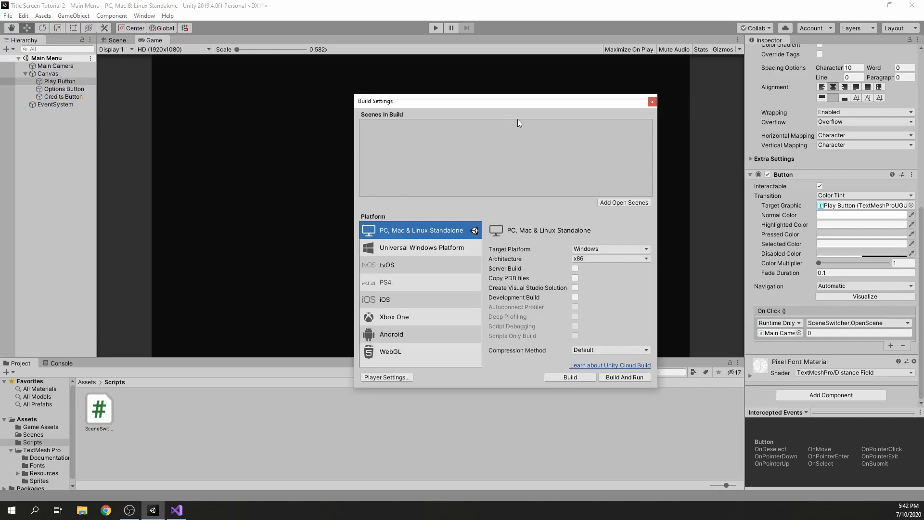
{"action": "left_click_drag", "start_coordinate": [475, 103], "coordinate": [578, 140]}
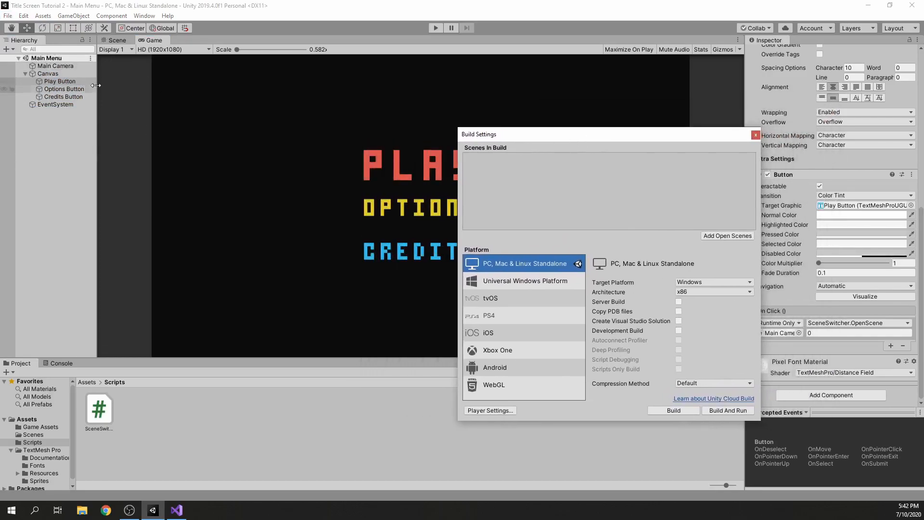
{"action": "left_click", "coordinate": [92, 382]}
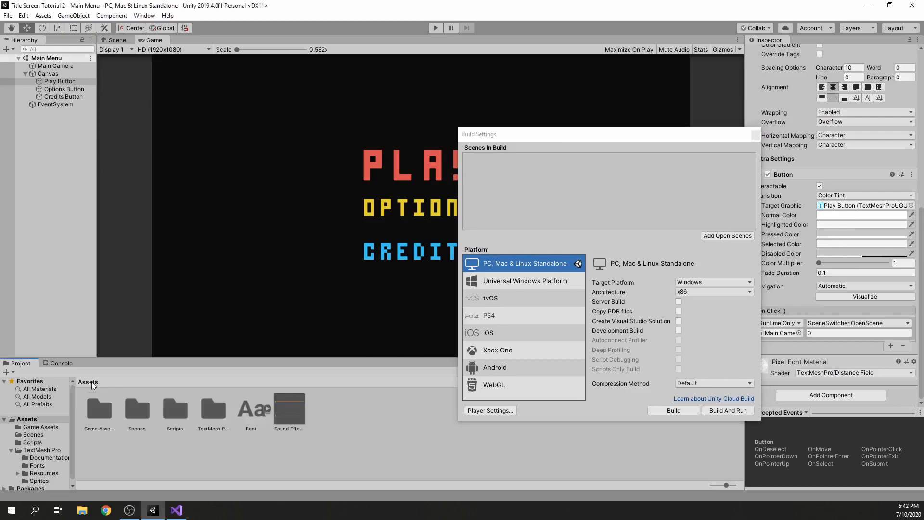
{"action": "double_click", "coordinate": [128, 406]}
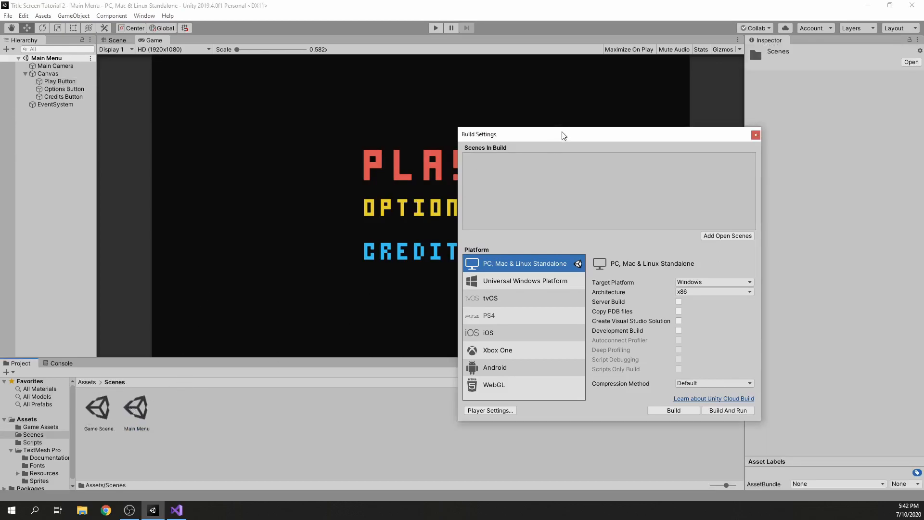
{"action": "left_click_drag", "start_coordinate": [563, 136], "coordinate": [530, 114]}
{"action": "left_click", "coordinate": [690, 216]}
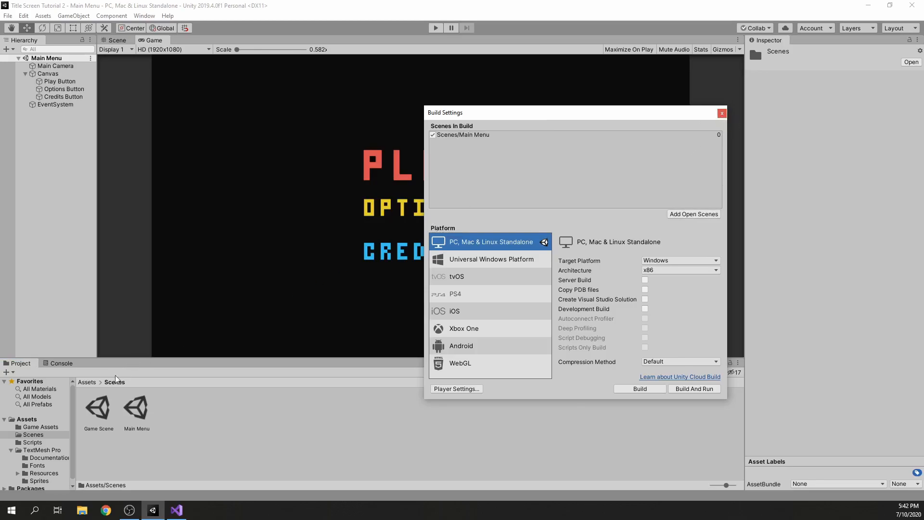
Open the Game Scene and add it to the scenes in build below Main Menu
{"action": "double_click", "coordinate": [100, 408]}
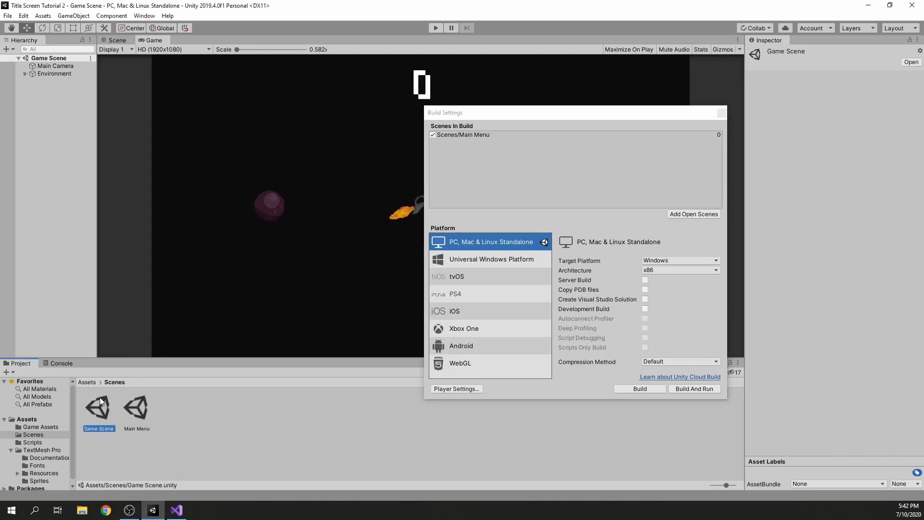
{"action": "left_click", "coordinate": [690, 216]}
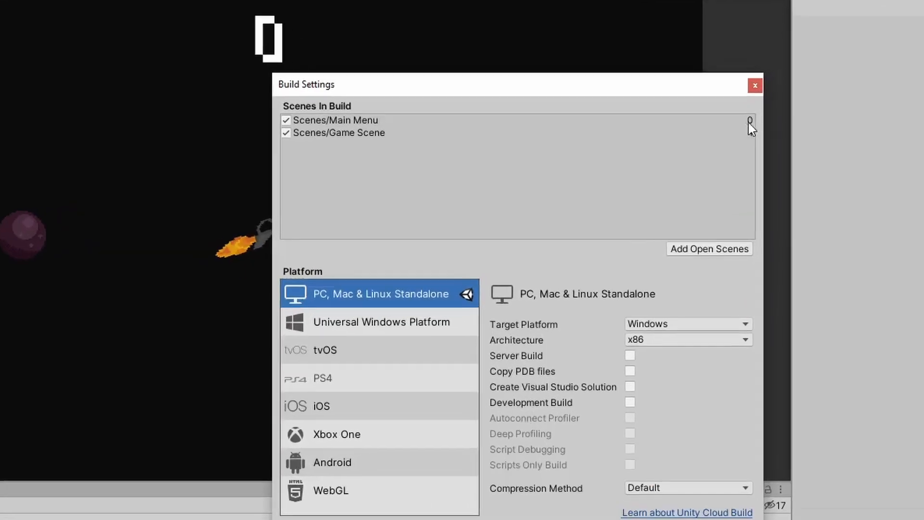
{"action": "left_click", "coordinate": [718, 135]}
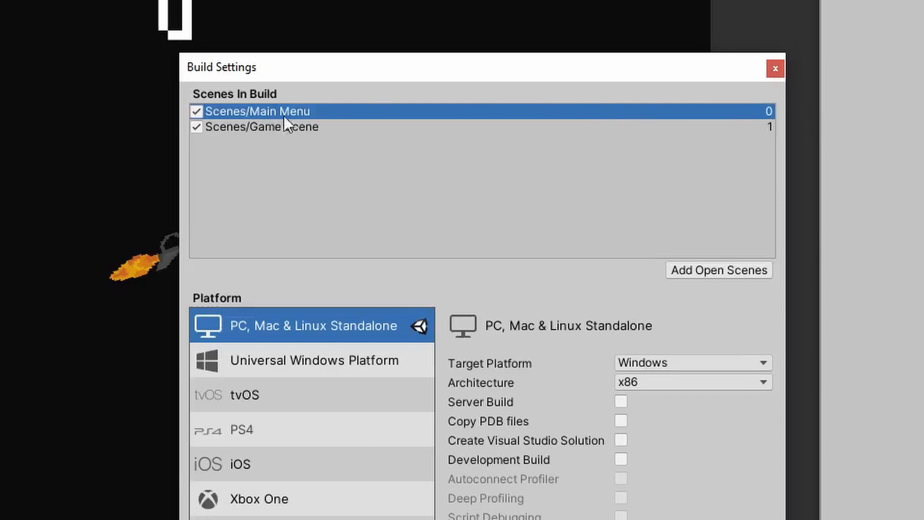
{"action": "left_click", "coordinate": [413, 127]}
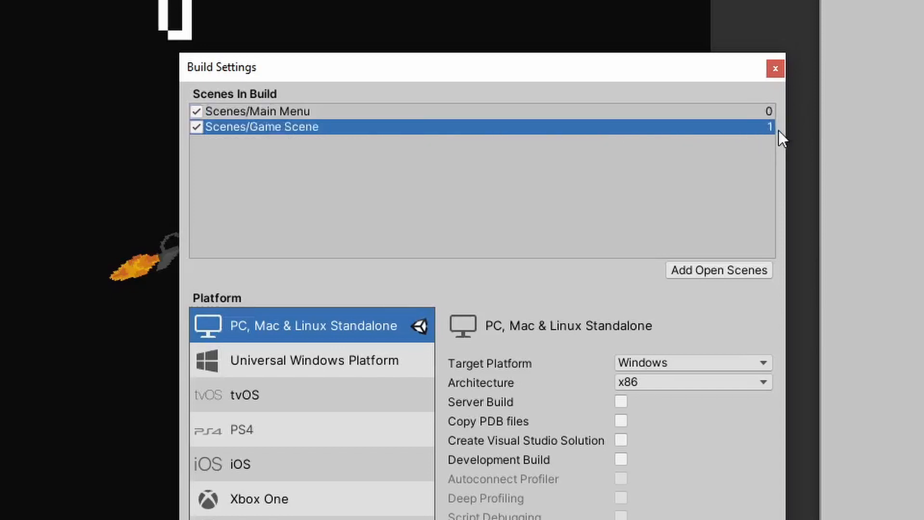
Move the Game Scene above Main Menu in the build order, and return Main Menu to index 0
{"action": "left_click_drag", "start_coordinate": [380, 128], "coordinate": [374, 108]}
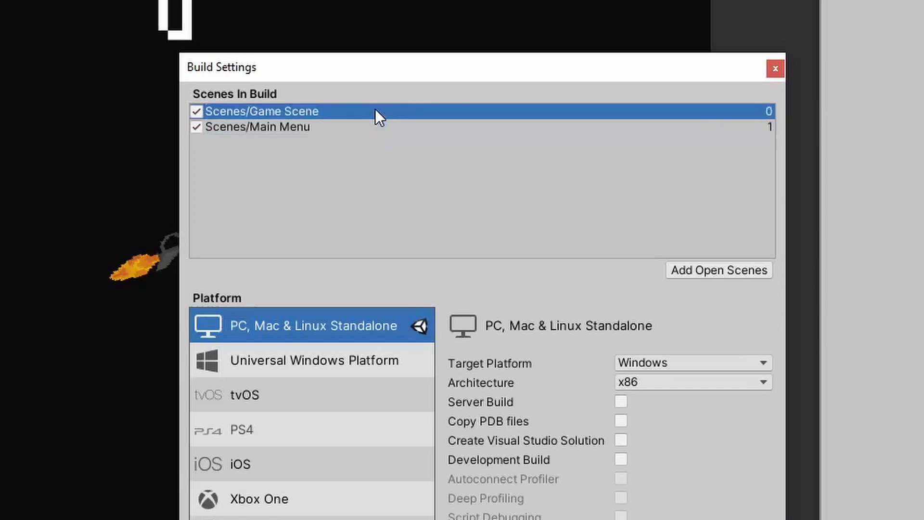
{"action": "left_click", "coordinate": [375, 127]}
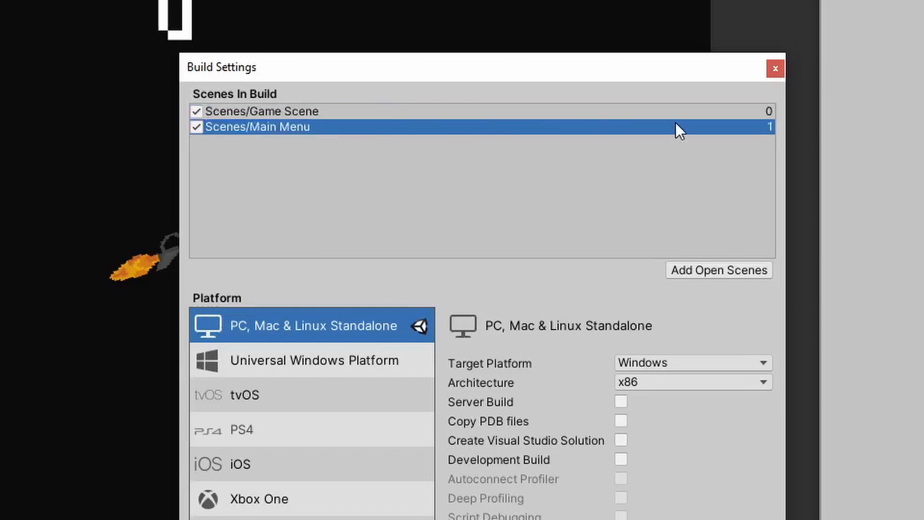
{"action": "left_click_drag", "start_coordinate": [316, 127], "coordinate": [317, 108]}
{"action": "left_click", "coordinate": [319, 127]}
{"action": "left_click", "coordinate": [382, 115]}
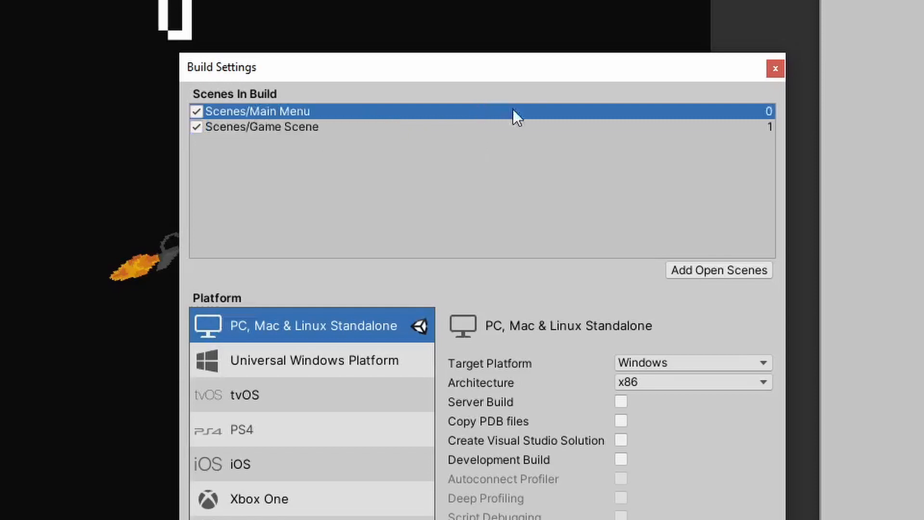
{"action": "left_click", "coordinate": [289, 128]}
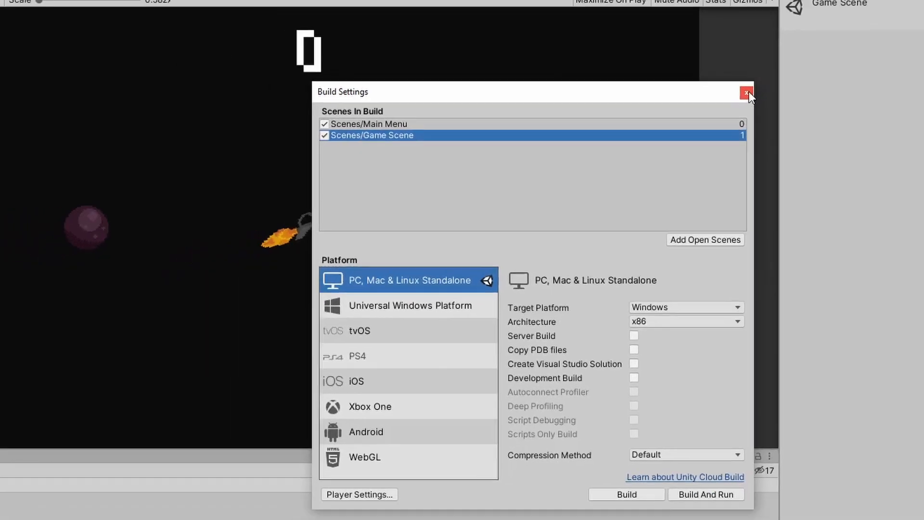
Close the build settings and reopen the Main Menu scene
{"action": "left_click", "coordinate": [747, 92]}
{"action": "double_click", "coordinate": [137, 408]}
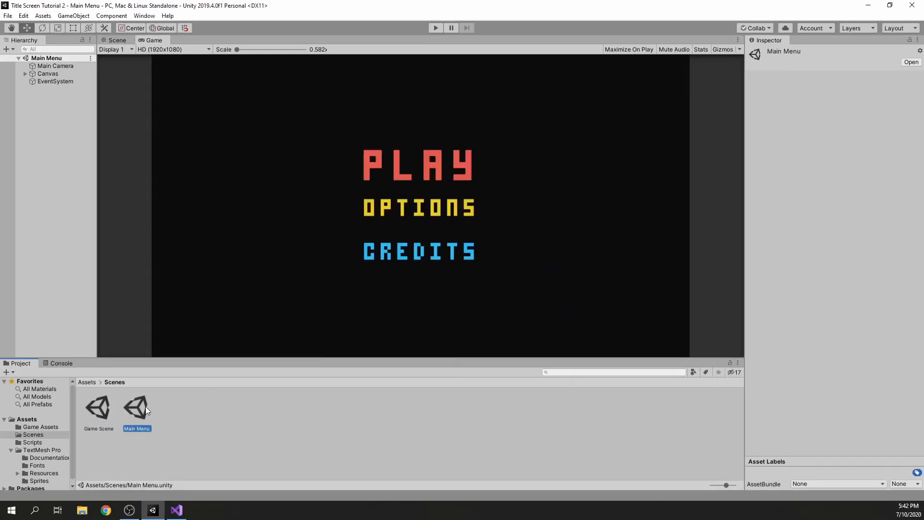
{"action": "left_click", "coordinate": [268, 391]}
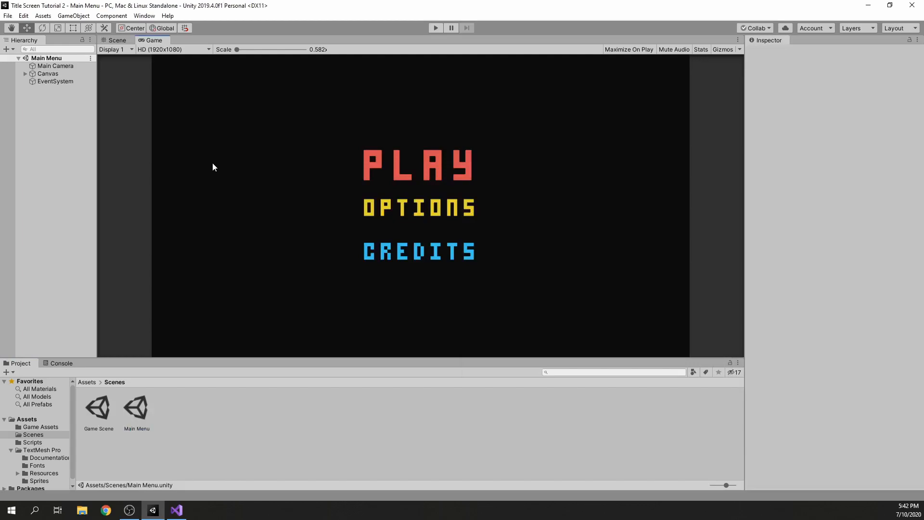
Set the scene index that the Play Button's On Click event passes to SceneSwitcher.OpenScene to 1
{"action": "left_click", "coordinate": [24, 73]}
{"action": "left_click", "coordinate": [48, 82]}
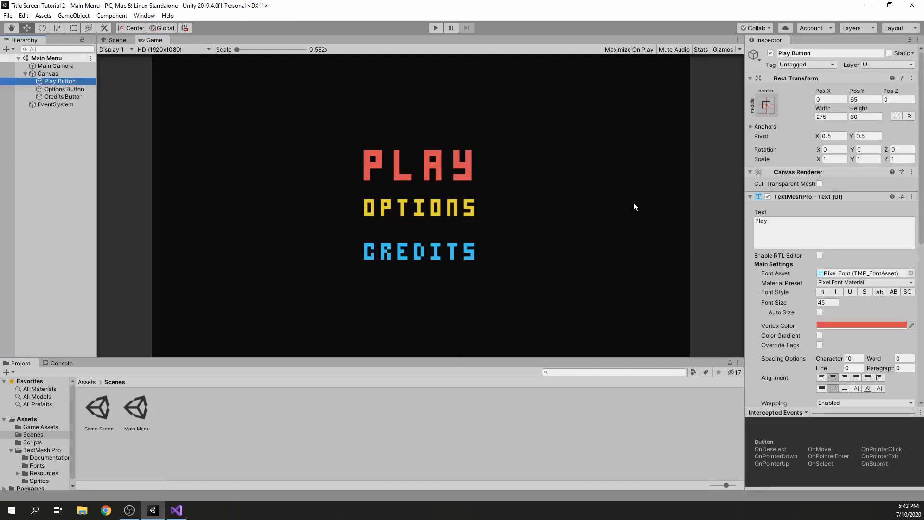
{"action": "scroll", "coordinate": [816, 224], "scroll_direction": "down", "scroll_amount": 10}
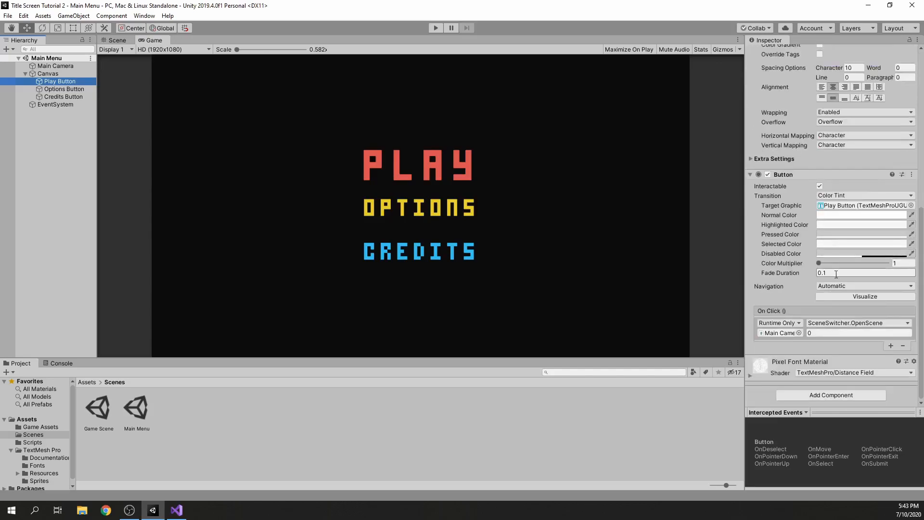
{"action": "left_click", "coordinate": [820, 333]}
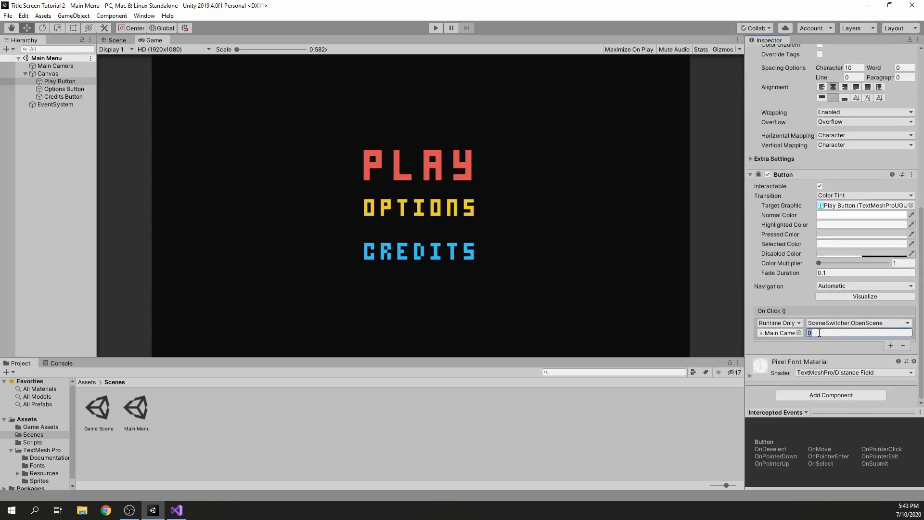
{"action": "type", "text": "1"}
Check the Game Scene's index in the build settings and close them
{"action": "key", "text": "ctrl+shift+b"}
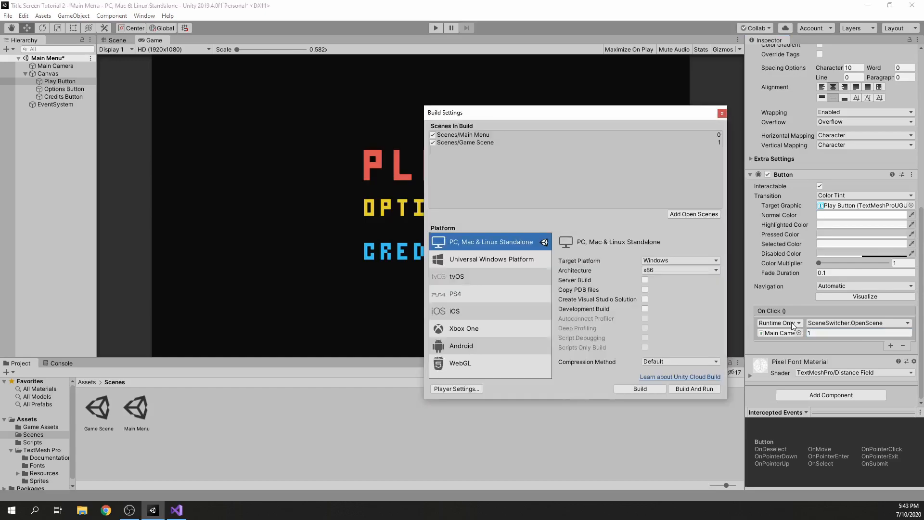
{"action": "left_click", "coordinate": [465, 143]}
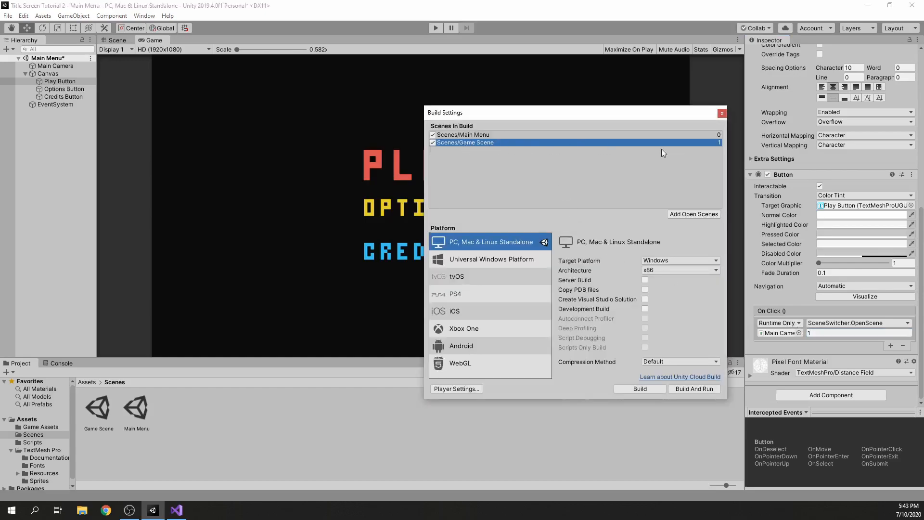
{"action": "left_click", "coordinate": [722, 113]}
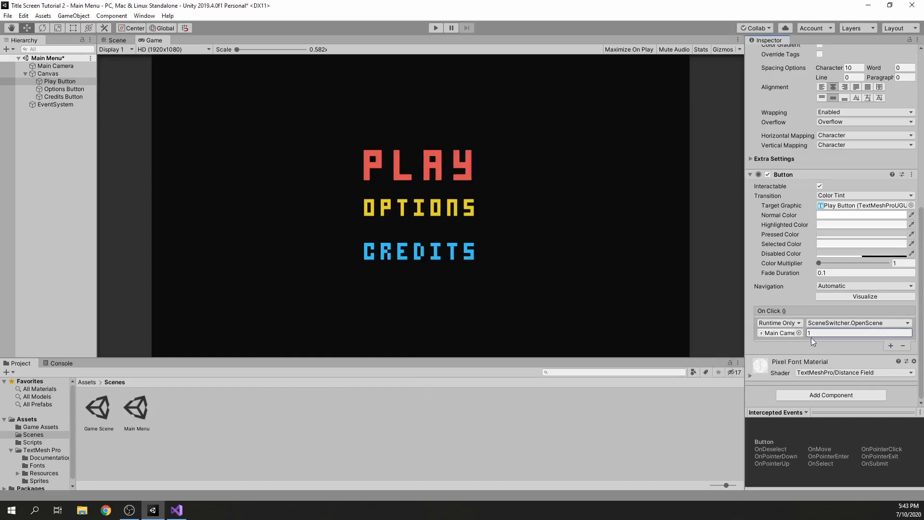
Save the Main Menu scene, test the Play button in play mode, and run the menu a second time
{"action": "left_click", "coordinate": [604, 308]}
{"action": "key", "text": "ctrl+s"}
{"action": "left_click", "coordinate": [438, 27]}
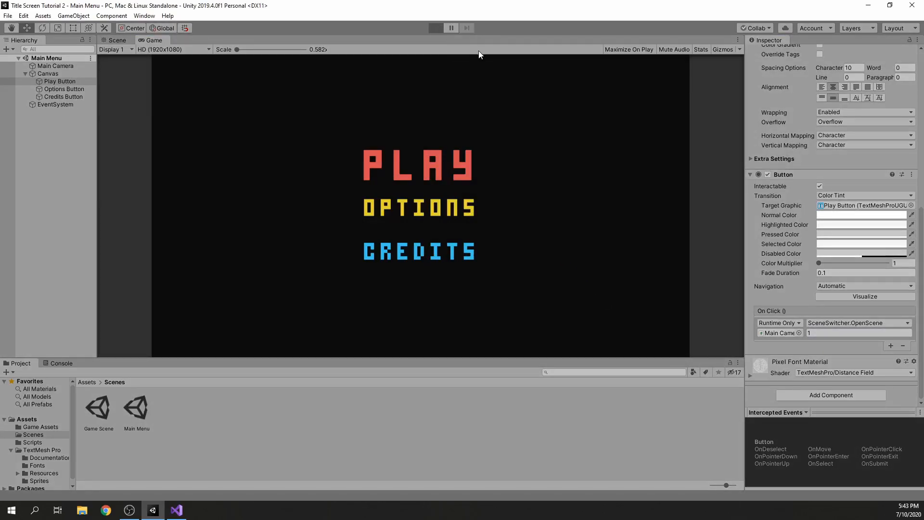
{"action": "left_click", "coordinate": [437, 165]}
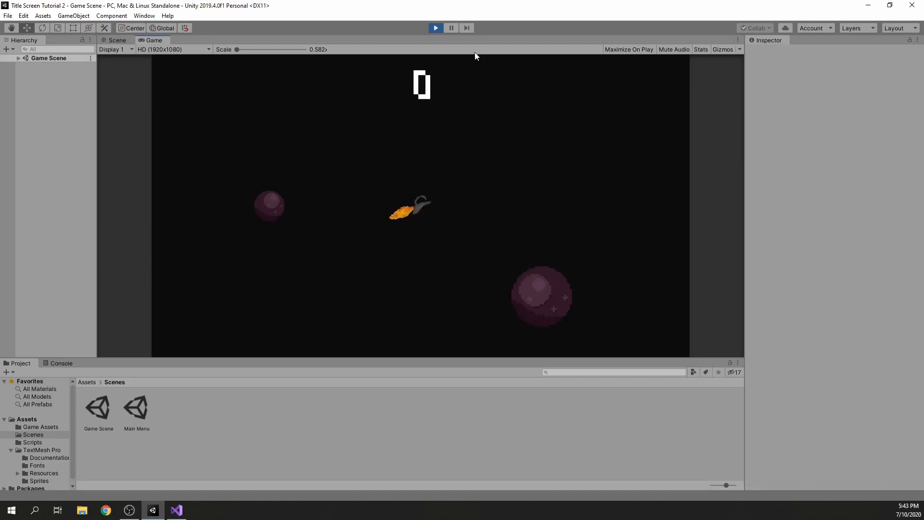
{"action": "left_click", "coordinate": [437, 28]}
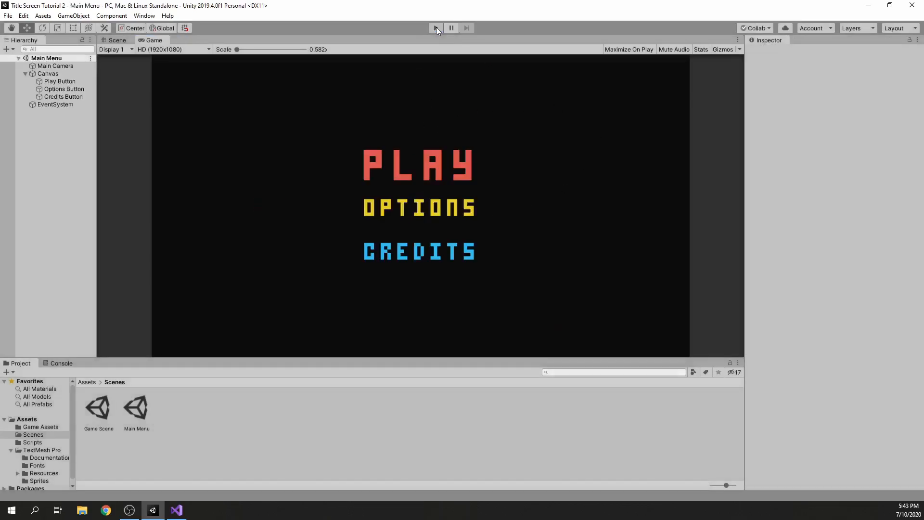
{"action": "left_click", "coordinate": [433, 30]}
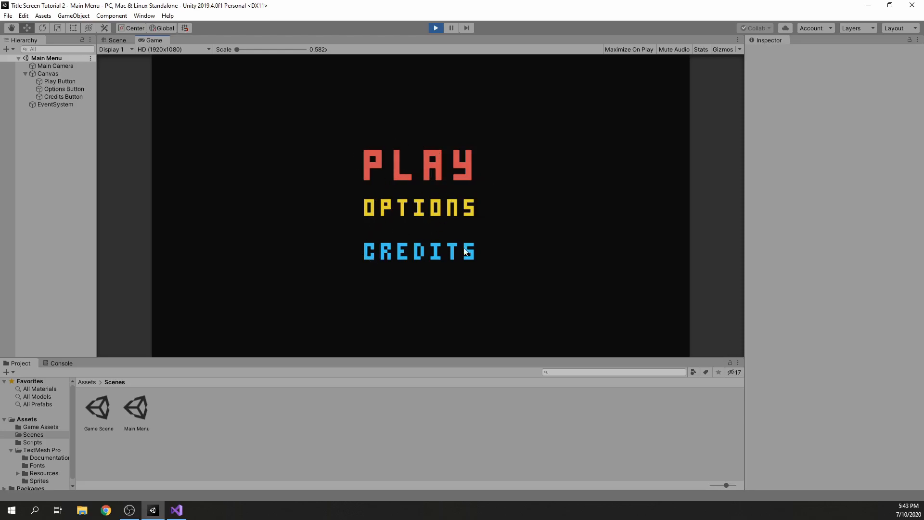
{"action": "left_click", "coordinate": [435, 31]}
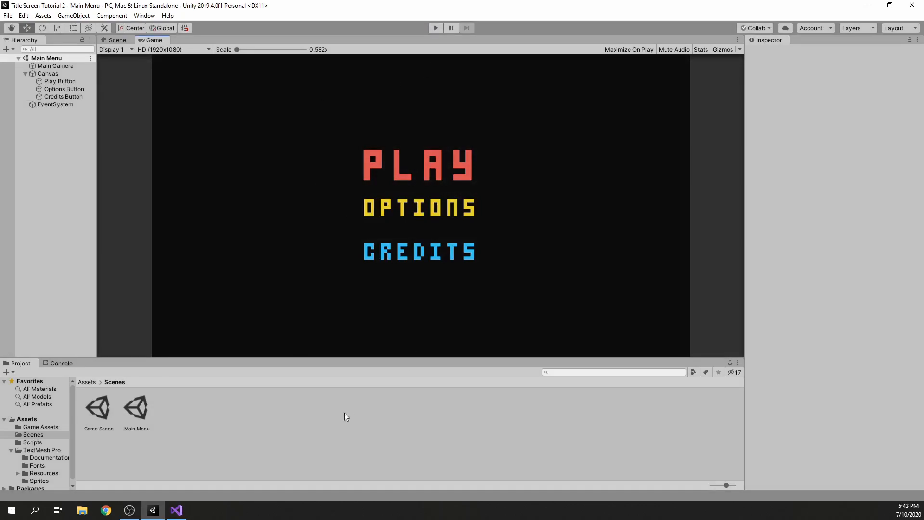
Create a folder named Animations in Assets
{"action": "left_click", "coordinate": [87, 381]}
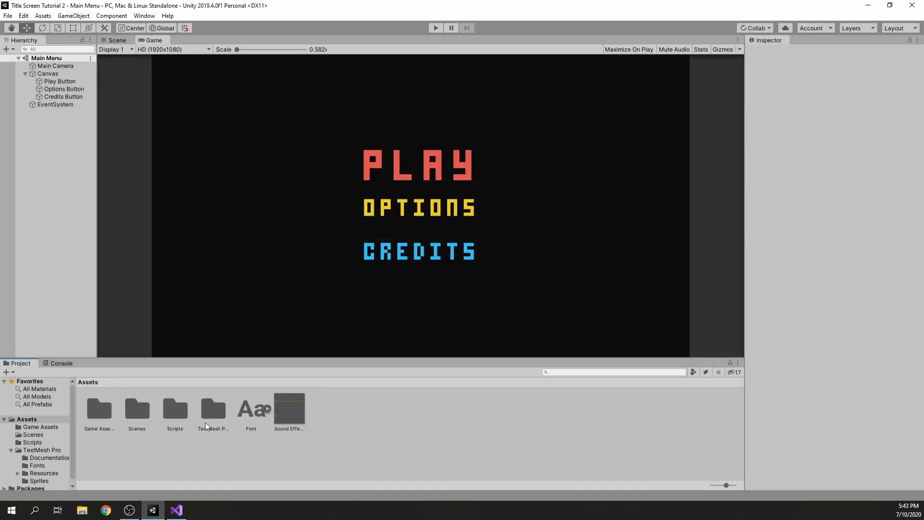
{"action": "right_click", "coordinate": [311, 424]}
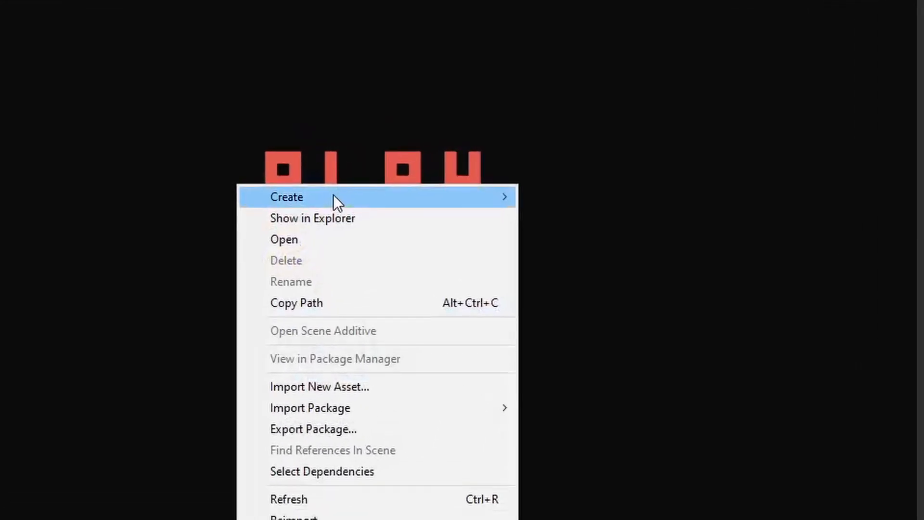
{"action": "mouse_move", "coordinate": [334, 195]}
{"action": "left_click", "coordinate": [579, 93]}
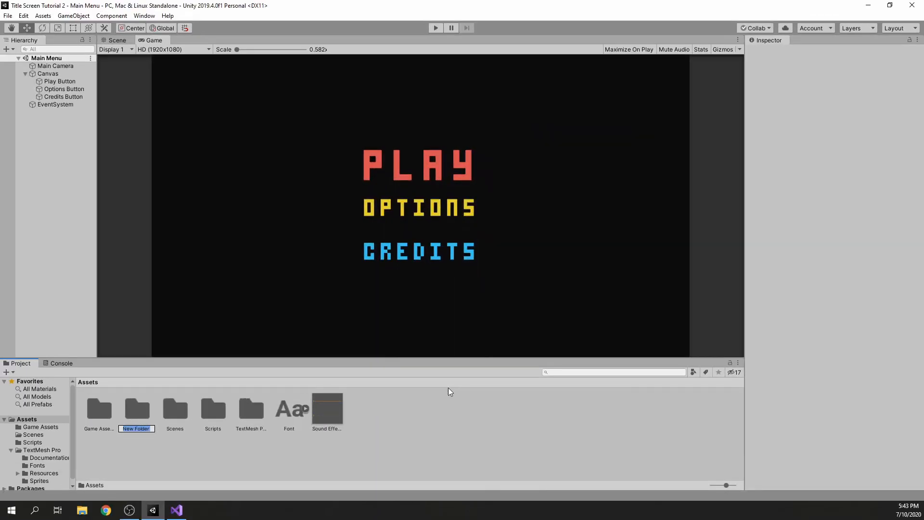
{"action": "type", "text": "Animations"}
{"action": "key", "text": "Return"}
Create an Animator Controller named Buttons in the Animations folder
{"action": "double_click", "coordinate": [99, 409]}
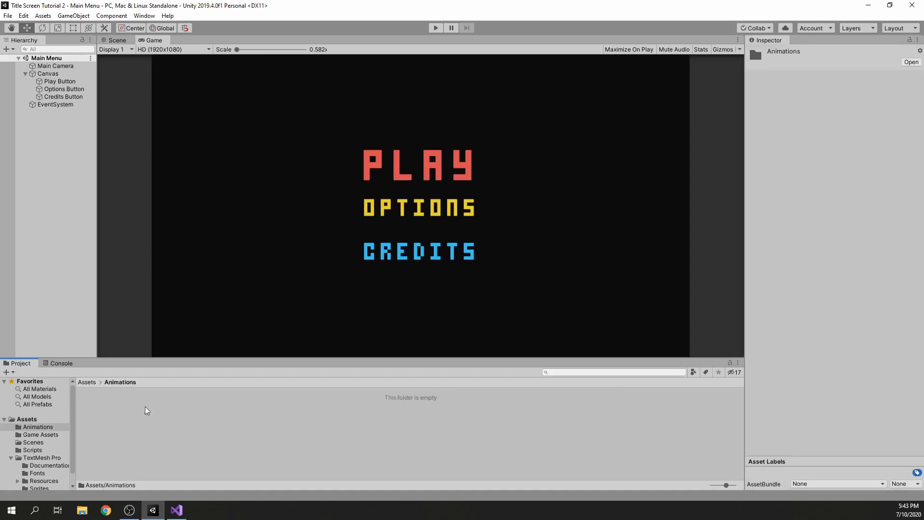
{"action": "right_click", "coordinate": [100, 409]}
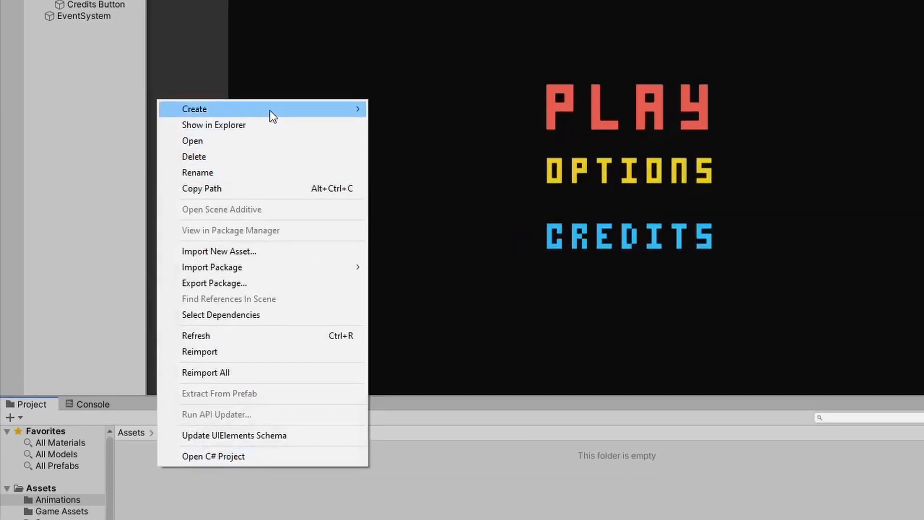
{"action": "mouse_move", "coordinate": [178, 169]}
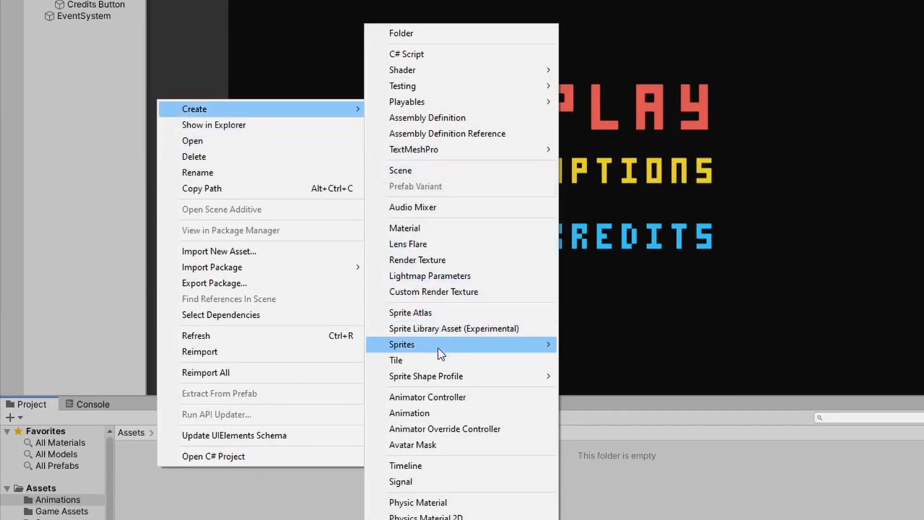
{"action": "left_click", "coordinate": [441, 397]}
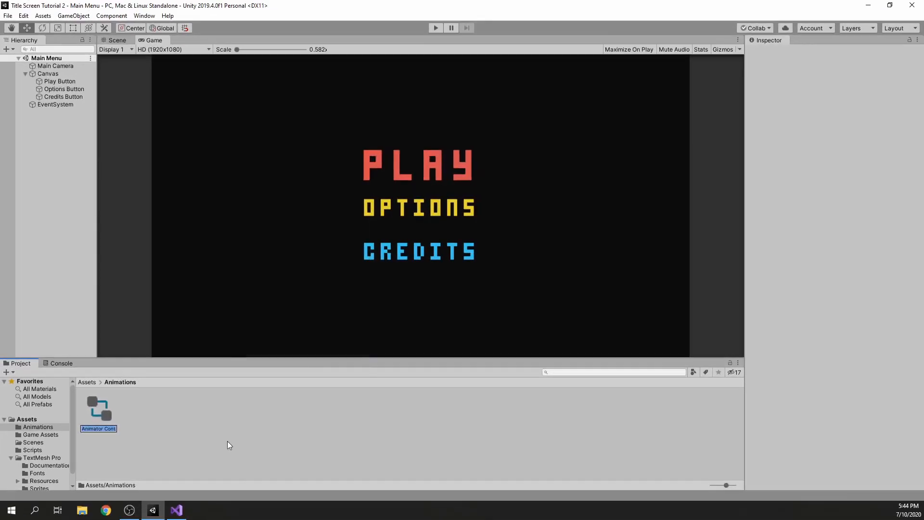
{"action": "type", "text": "Buttons"}
{"action": "key", "text": "Return"}
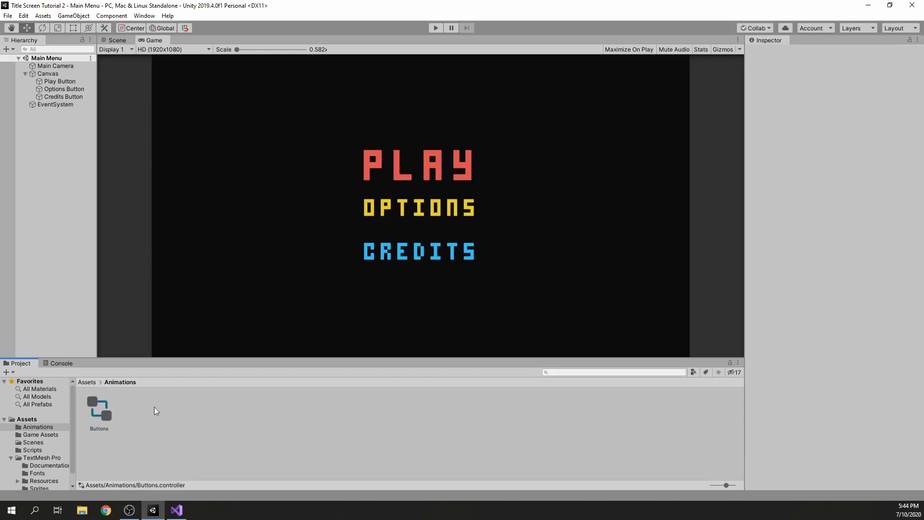
Add the Buttons animator controller to the Play, Options and Credits buttons together, collapse the font material settings and save the scene
{"action": "left_click", "coordinate": [62, 82]}
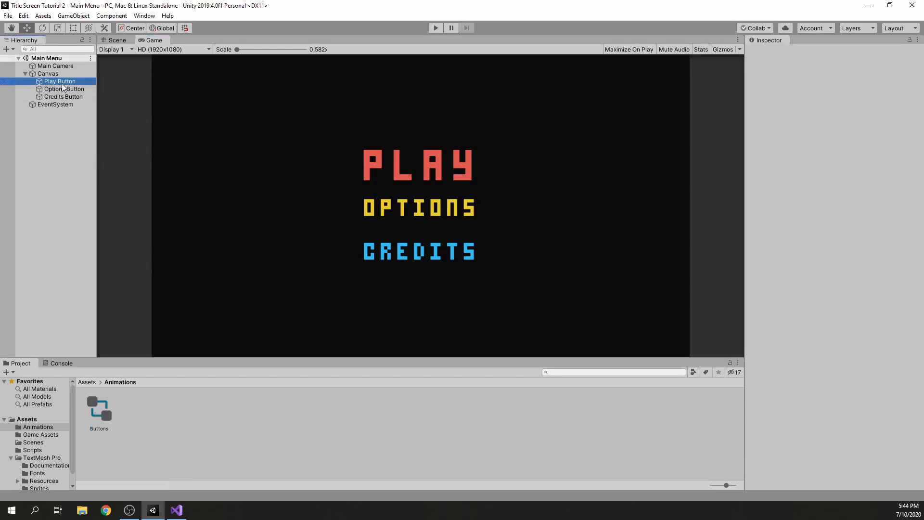
{"action": "left_click", "coordinate": [68, 91], "text": "ctrl"}
{"action": "left_click", "coordinate": [65, 96], "text": "ctrl"}
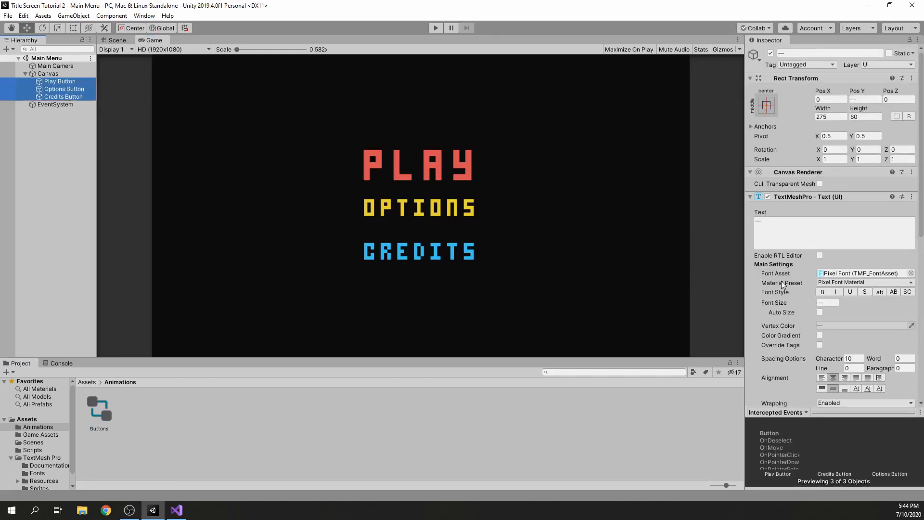
{"action": "scroll", "coordinate": [782, 281], "scroll_direction": "down", "scroll_amount": 10}
{"action": "left_click_drag", "start_coordinate": [99, 410], "coordinate": [765, 402]}
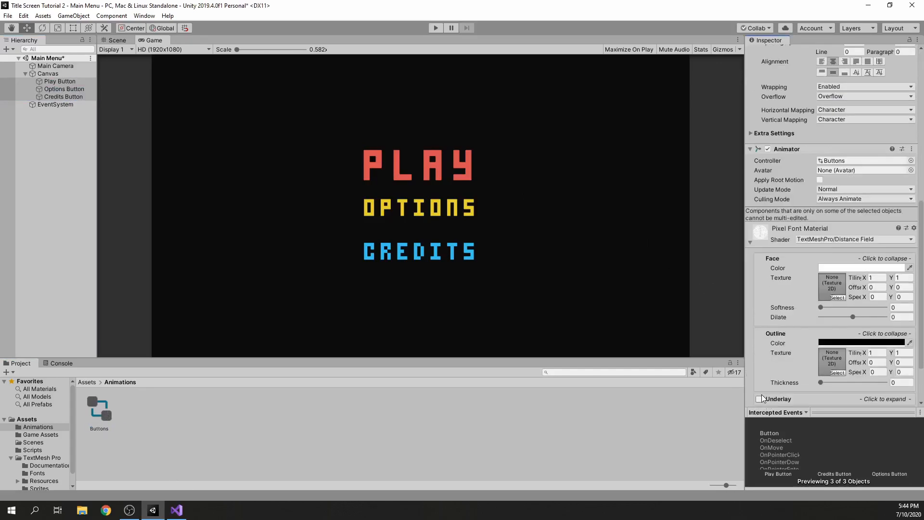
{"action": "left_click", "coordinate": [760, 248]}
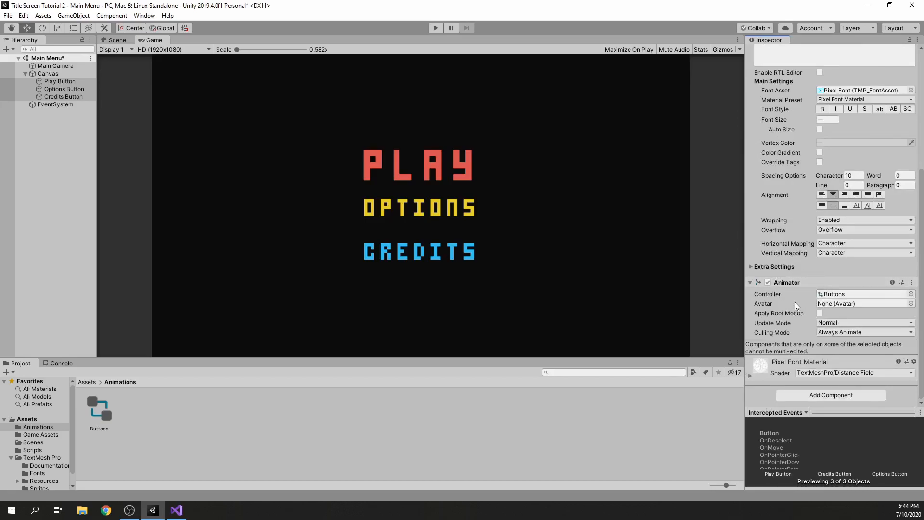
{"action": "left_click", "coordinate": [241, 439]}
{"action": "key", "text": "ctrl+s"}
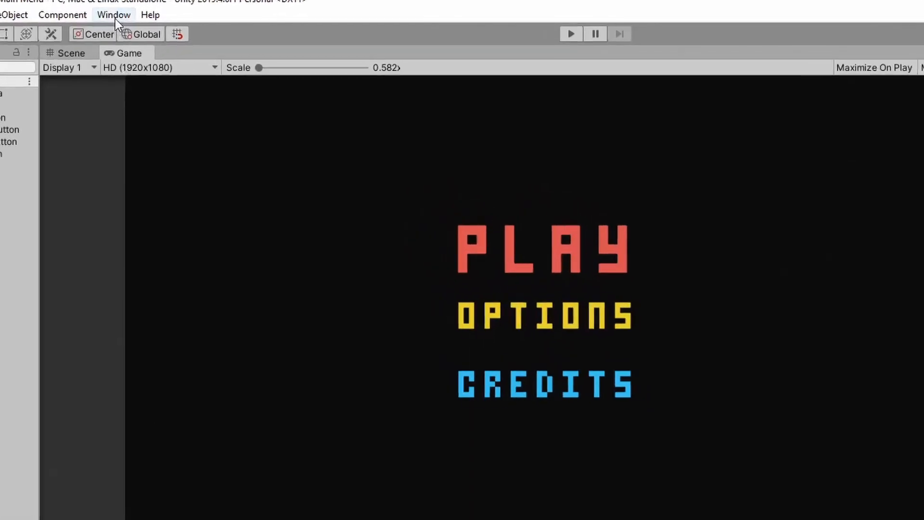
Open the Animation window and dock it beside the Console
{"action": "left_click", "coordinate": [144, 16]}
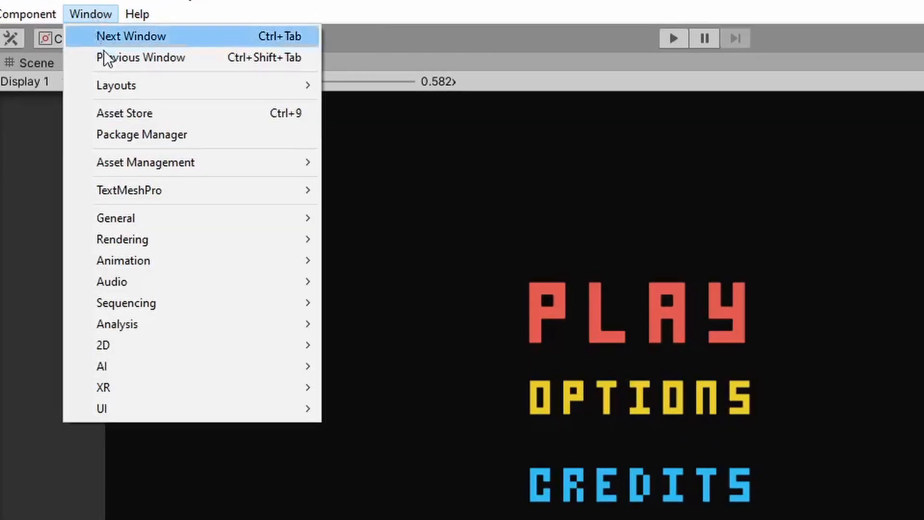
{"action": "mouse_move", "coordinate": [147, 264]}
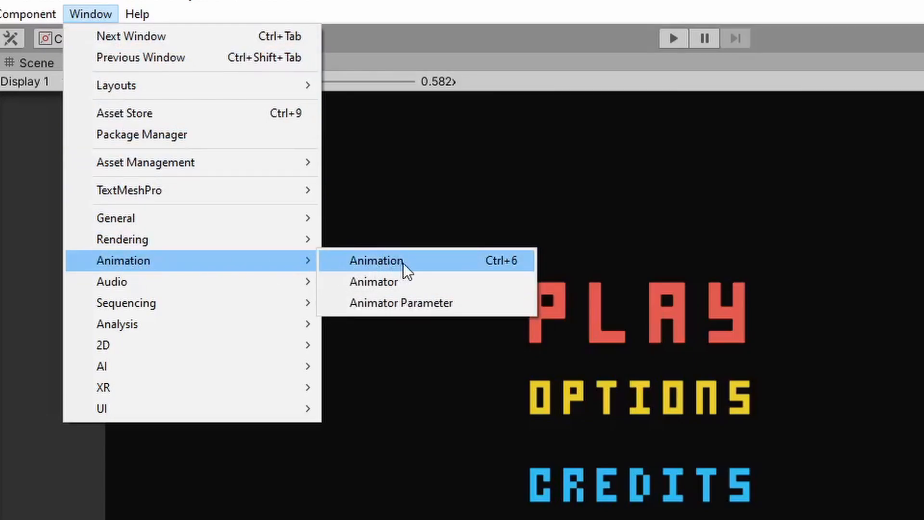
{"action": "left_click", "coordinate": [360, 259]}
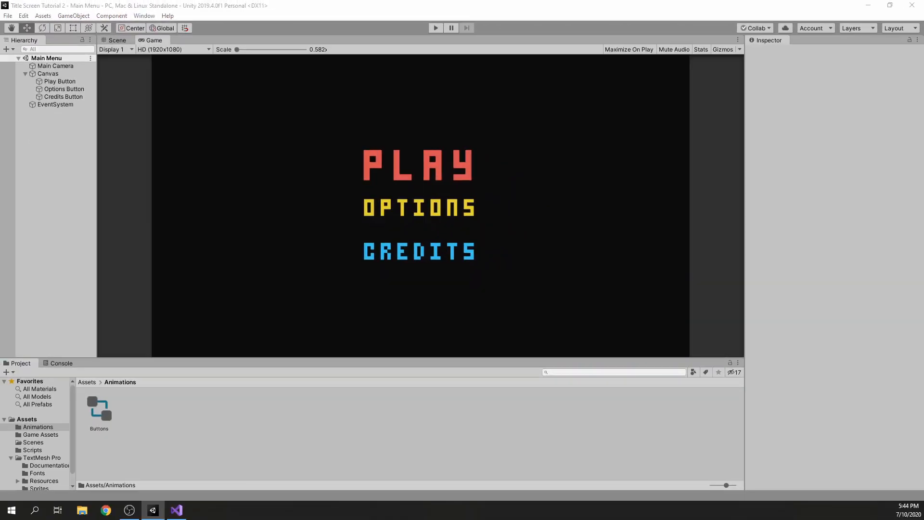
{"action": "left_click_drag", "start_coordinate": [30, 141], "coordinate": [140, 363]}
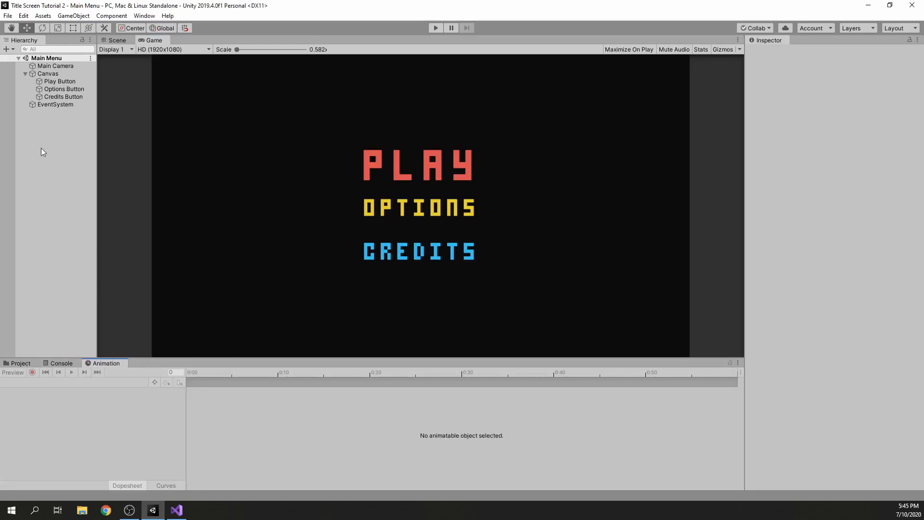
Create an animation clip named SizeUp for the Play Button in the Animations folder
{"action": "left_click", "coordinate": [69, 83]}
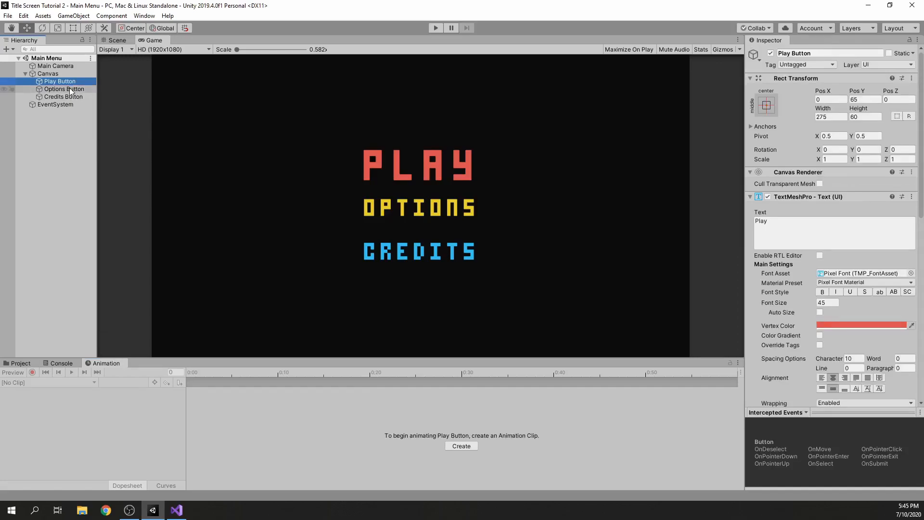
{"action": "left_click", "coordinate": [67, 88]}
{"action": "key", "text": "Down"}
{"action": "left_click", "coordinate": [68, 84]}
{"action": "left_click", "coordinate": [455, 444]}
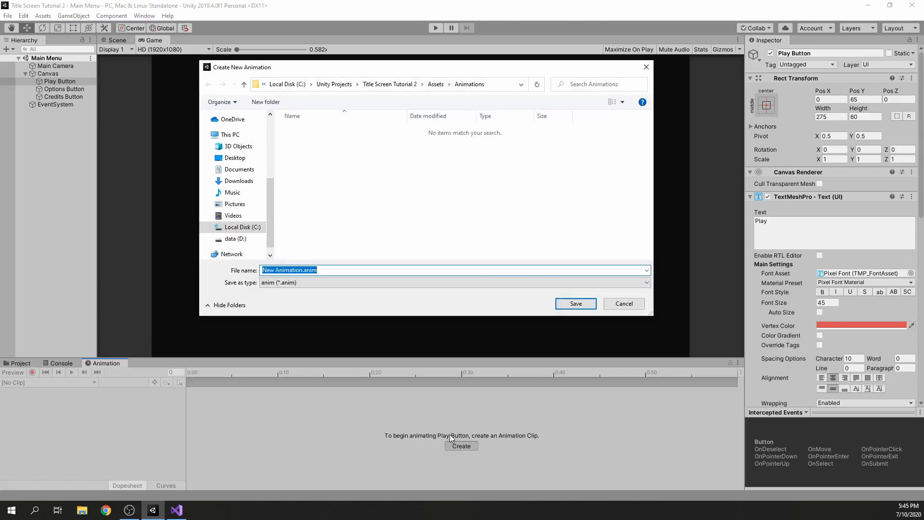
{"action": "type", "text": "SizeUp"}
{"action": "key", "text": "Return"}
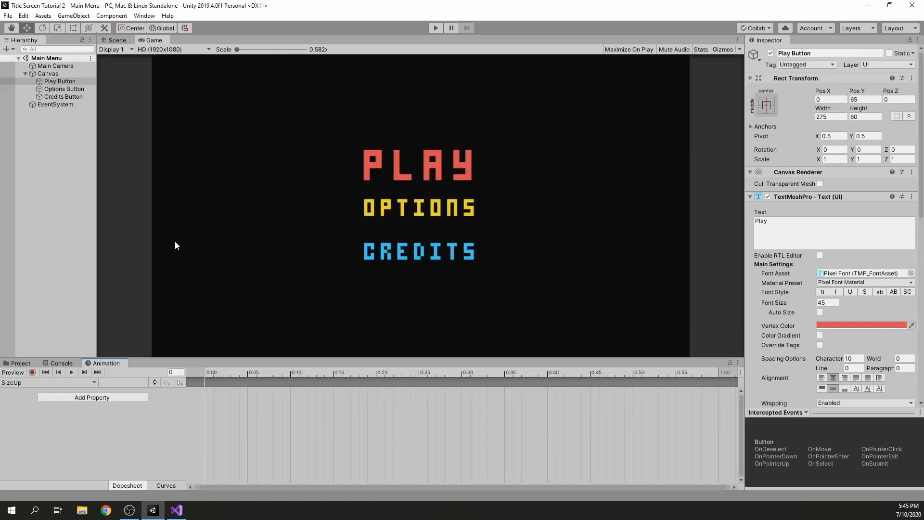
Change the Play Button's text to "Play Game" with font size 25 and save the scene
{"action": "left_click", "coordinate": [791, 229]}
{"action": "left_click", "coordinate": [790, 230]}
{"action": "type", "text": "Game"}
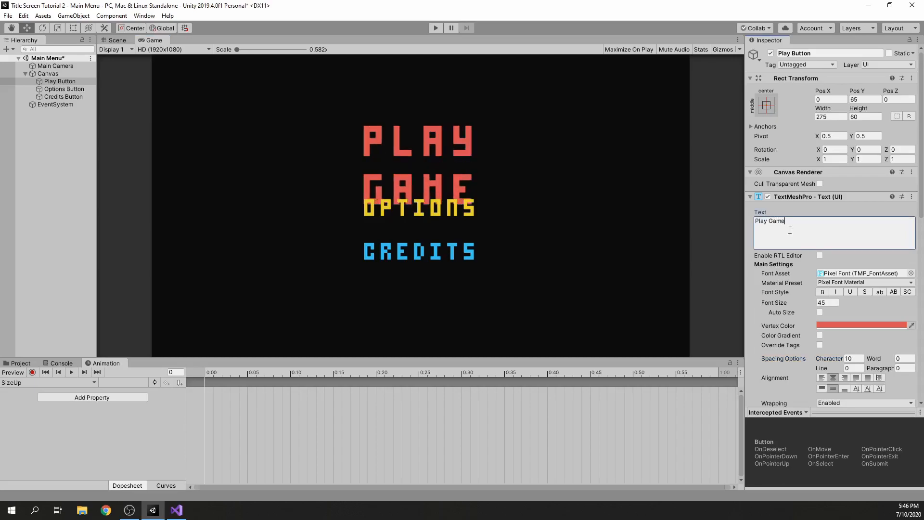
{"action": "left_click", "coordinate": [835, 301]}
{"action": "type", "text": "26"}
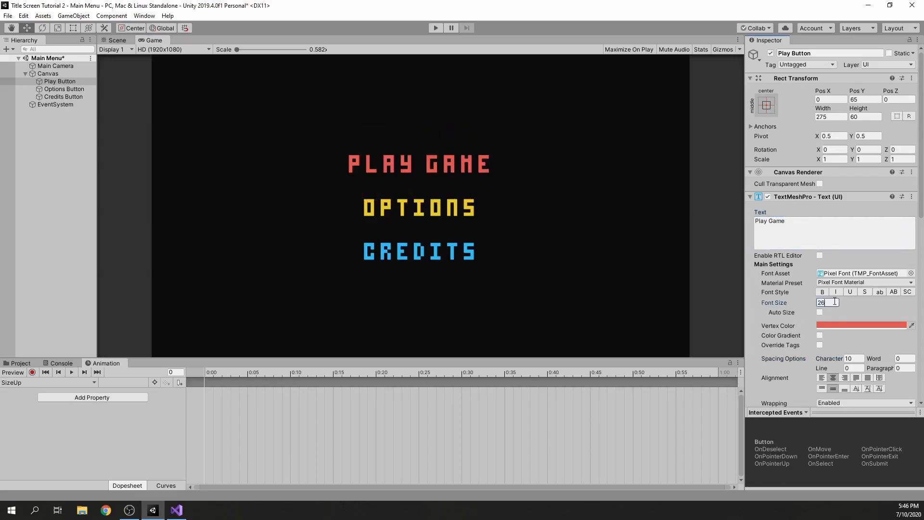
{"action": "key", "text": "BackSpace"}
{"action": "type", "text": "5"}
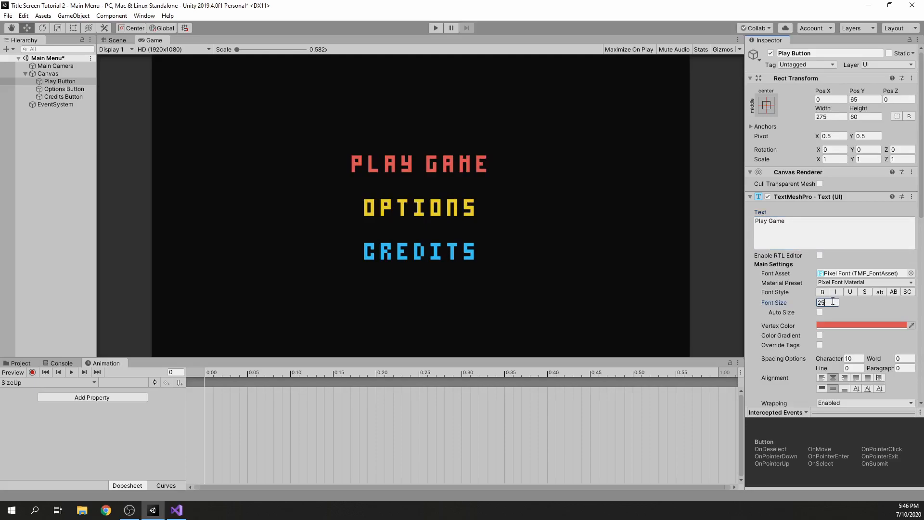
{"action": "key", "text": "ctrl+s"}
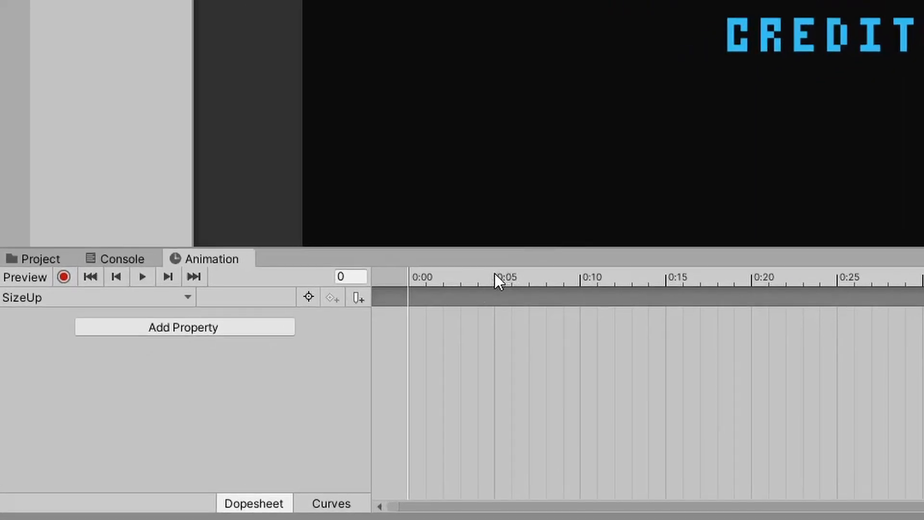
Record a Play Button font size of 30 at frame 5 of the SizeUp clip, preview the change and stop recording
{"action": "left_click", "coordinate": [247, 369]}
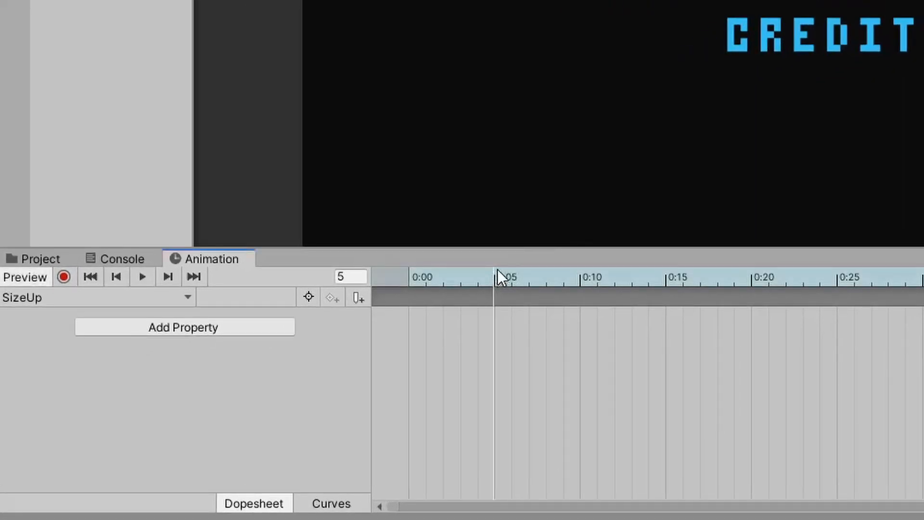
{"action": "left_click", "coordinate": [62, 277]}
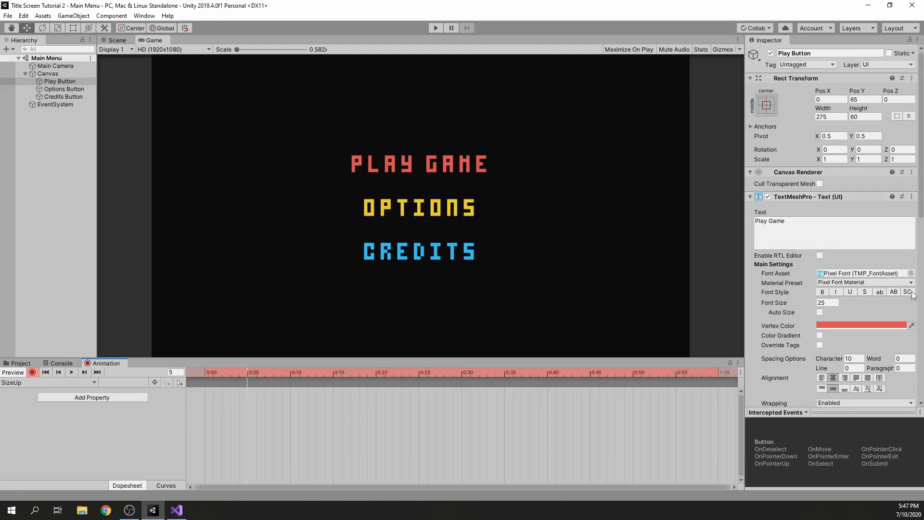
{"action": "left_click", "coordinate": [829, 302]}
{"action": "type", "text": "35"}
{"action": "key", "text": "BackSpace"}
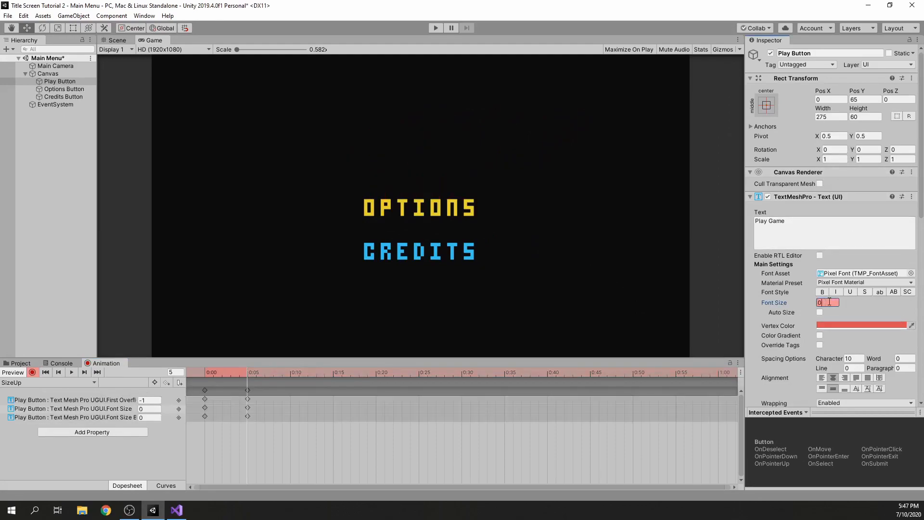
{"action": "type", "text": "0"}
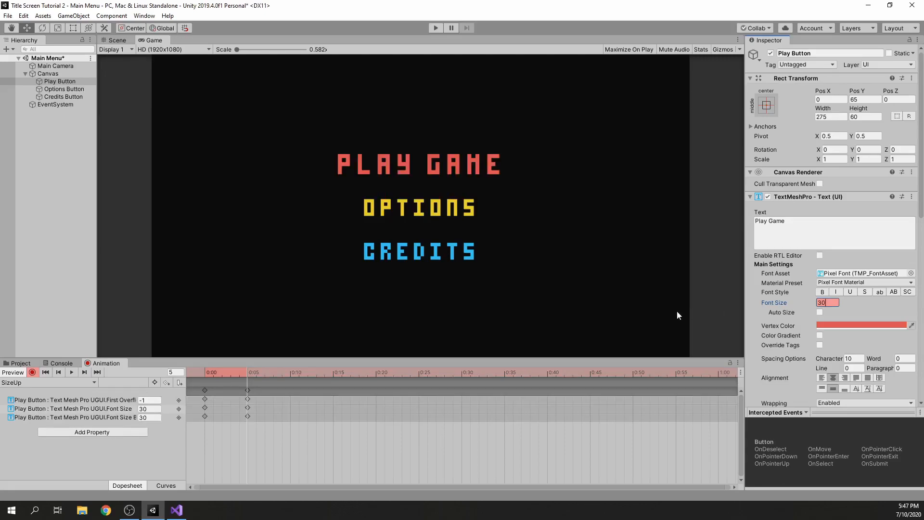
{"action": "left_click_drag", "start_coordinate": [224, 374], "coordinate": [250, 369]}
{"action": "left_click", "coordinate": [35, 373]}
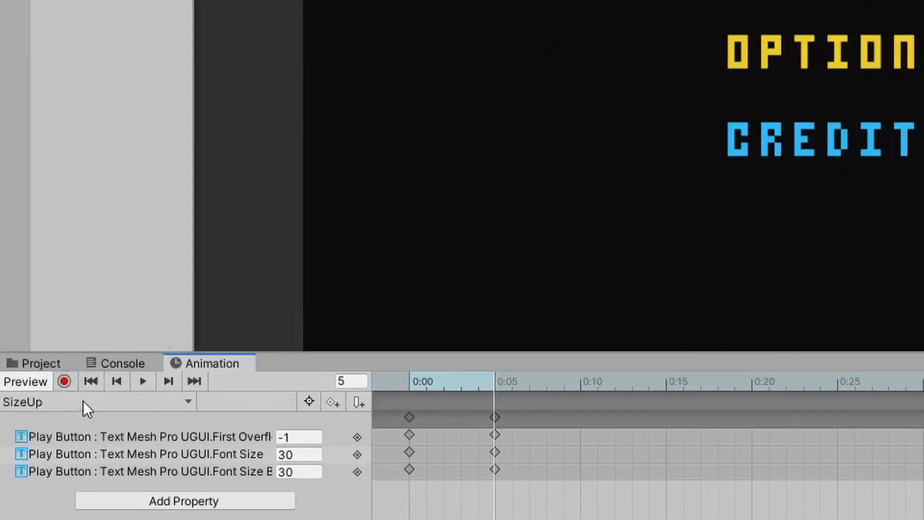
Create a second animation clip named SizeDown for the Play Button
{"action": "left_click", "coordinate": [82, 401]}
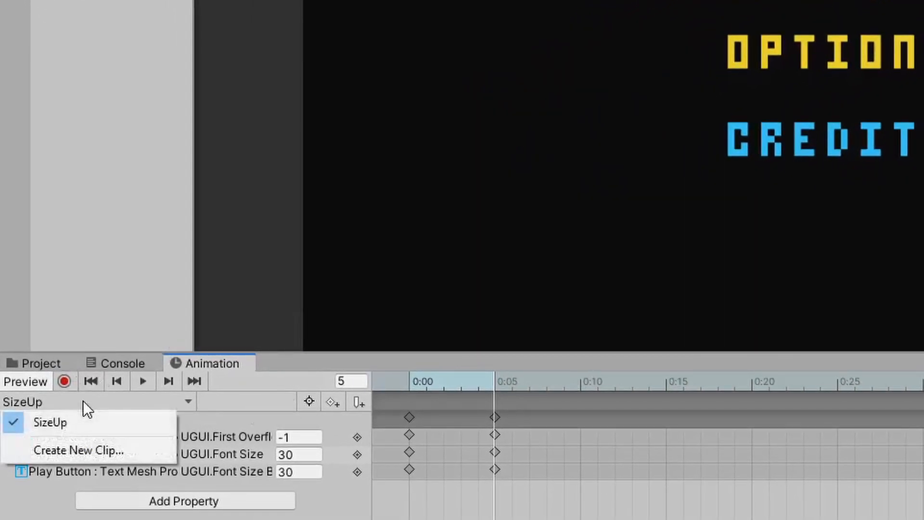
{"action": "left_click", "coordinate": [83, 446]}
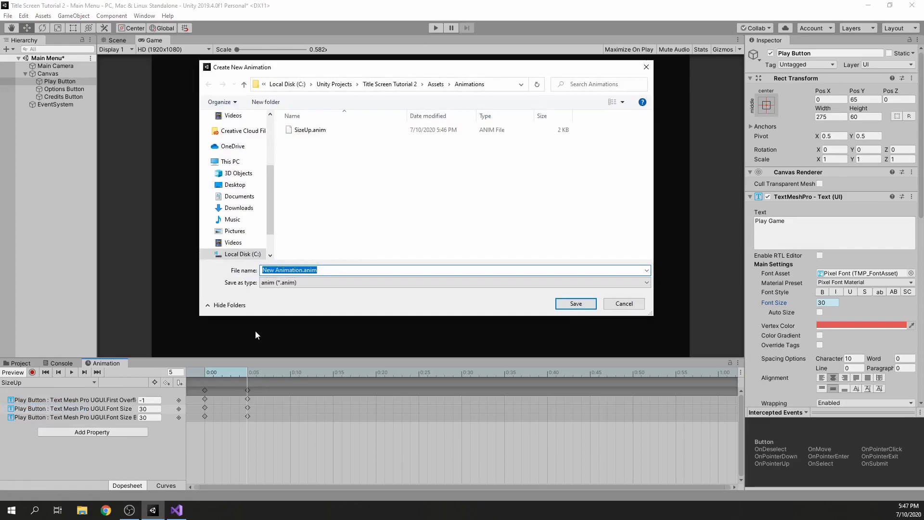
{"action": "key", "text": "shift+Left"}
{"action": "key", "text": "shift+Left"}
{"action": "key", "text": "shift+Left"}
{"action": "key", "text": "shift+Left"}
{"action": "key", "text": "shift+Left"}
{"action": "type", "text": "So"}
{"action": "key", "text": "BackSpace"}
{"action": "type", "text": "izeDown"}
{"action": "key", "text": "Return"}
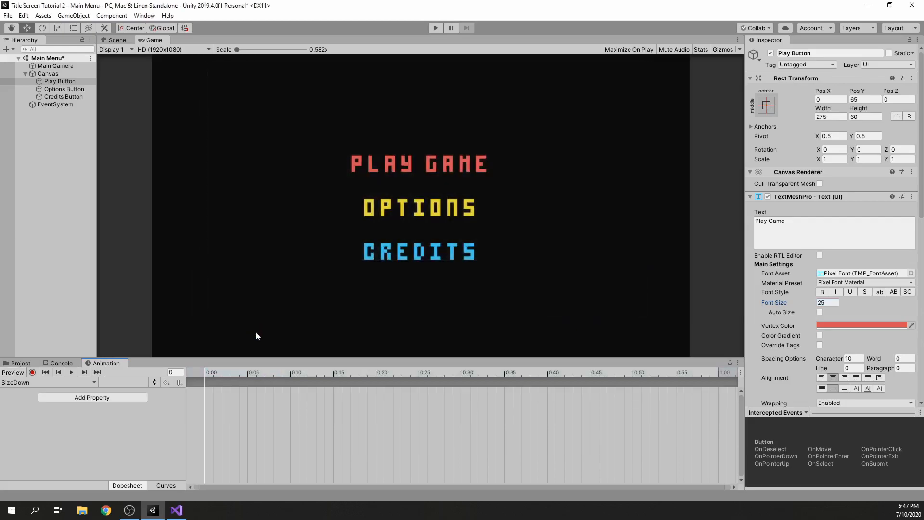
Set the Play Button's font size to 30, record 25 at frame 5 of the SizeDown clip, and stop recording after a preview
{"action": "left_click", "coordinate": [248, 372]}
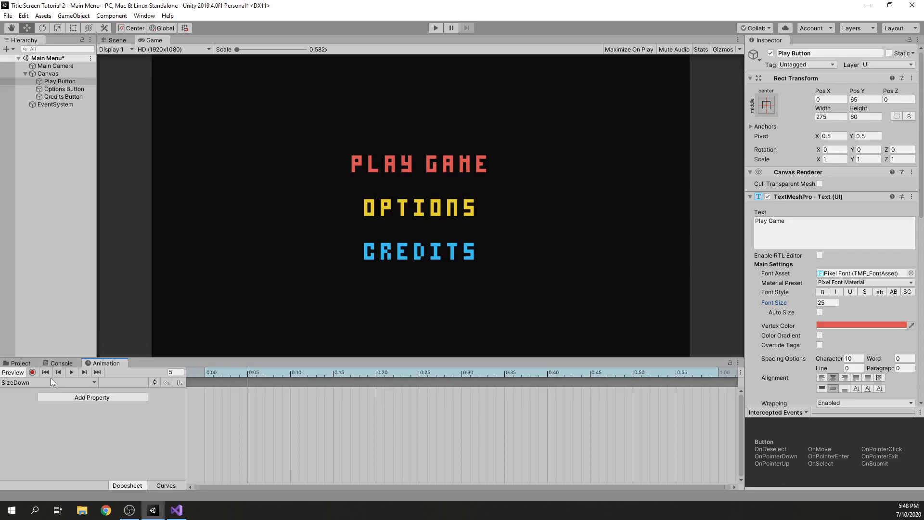
{"action": "left_click", "coordinate": [824, 303]}
{"action": "type", "text": "30"}
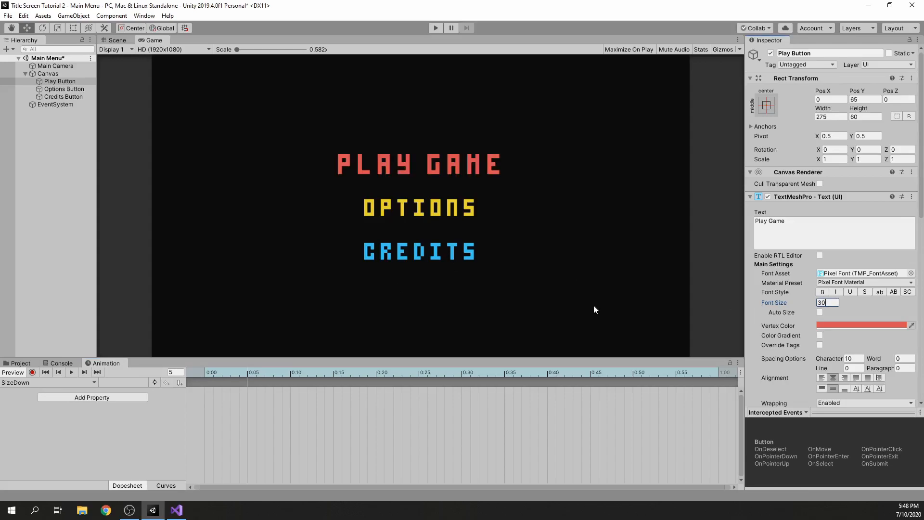
{"action": "left_click", "coordinate": [32, 372]}
{"action": "left_click", "coordinate": [826, 302]}
{"action": "type", "text": "25"}
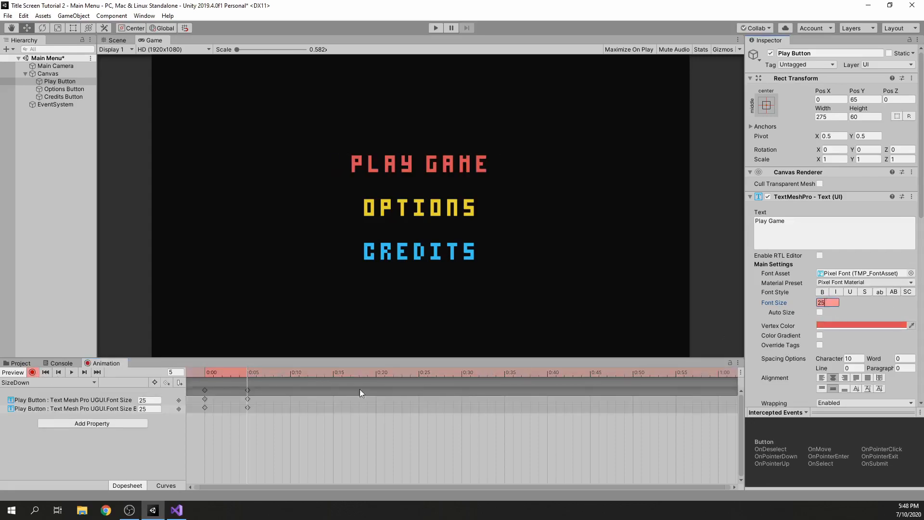
{"action": "left_click", "coordinate": [204, 371]}
{"action": "left_click_drag", "start_coordinate": [207, 371], "coordinate": [249, 373]}
{"action": "left_click", "coordinate": [32, 372]}
Clear the object selection and save the Main Menu scene
{"action": "left_click", "coordinate": [38, 249]}
{"action": "right_click", "coordinate": [48, 201]}
{"action": "key", "text": "Escape"}
{"action": "key", "text": "ctrl+s"}
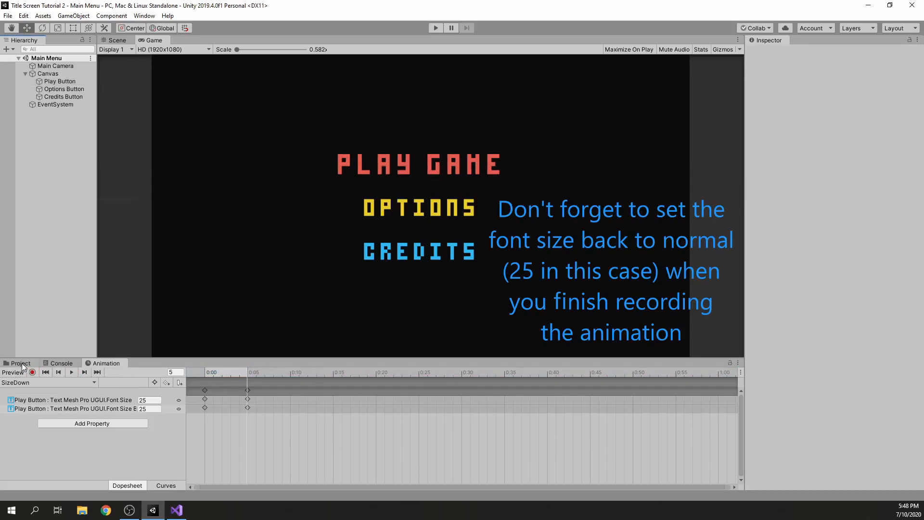
Check the animation clips of the Options, Credits and Play buttons, and clear the selection
{"action": "left_click", "coordinate": [70, 88]}
{"action": "left_click", "coordinate": [72, 98]}
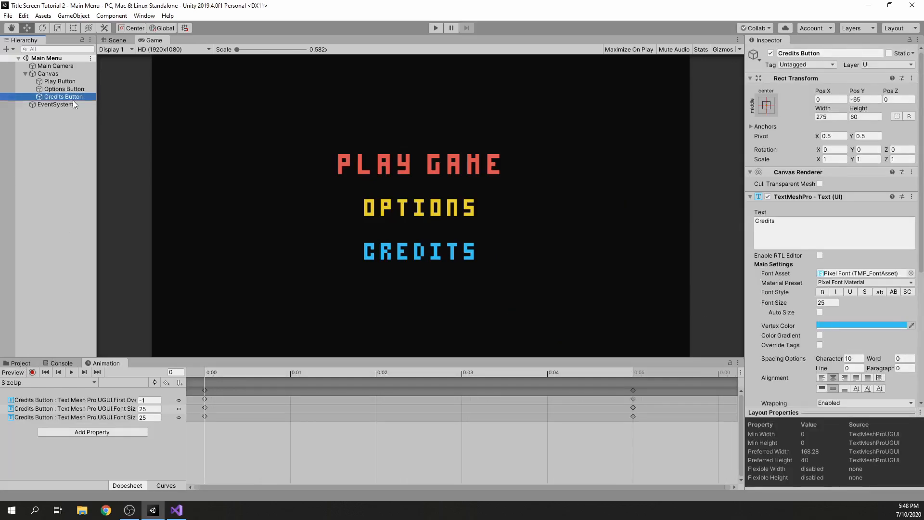
{"action": "left_click", "coordinate": [69, 82]}
{"action": "left_click", "coordinate": [68, 91]}
{"action": "left_click", "coordinate": [68, 97]}
{"action": "left_click", "coordinate": [68, 135]}
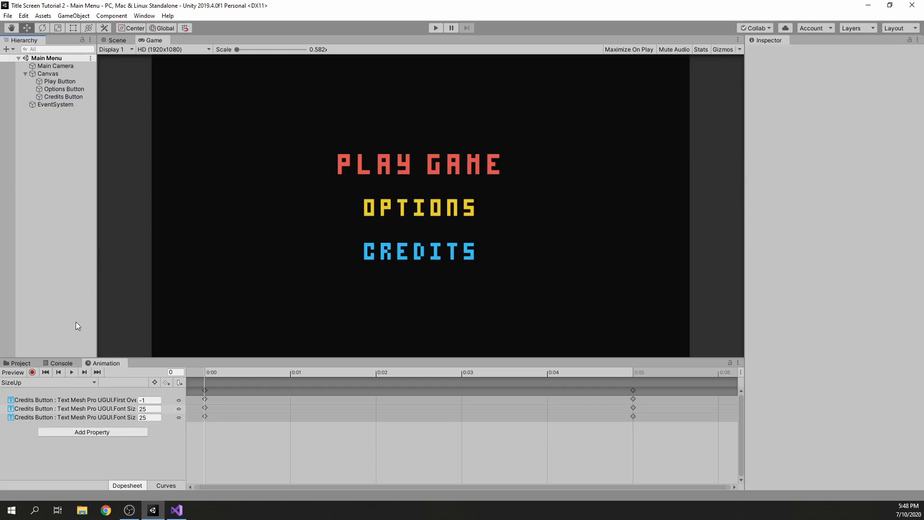
Turn off looping for the SizeUp and SizeDown animation clips and clear the selection
{"action": "left_click", "coordinate": [24, 364]}
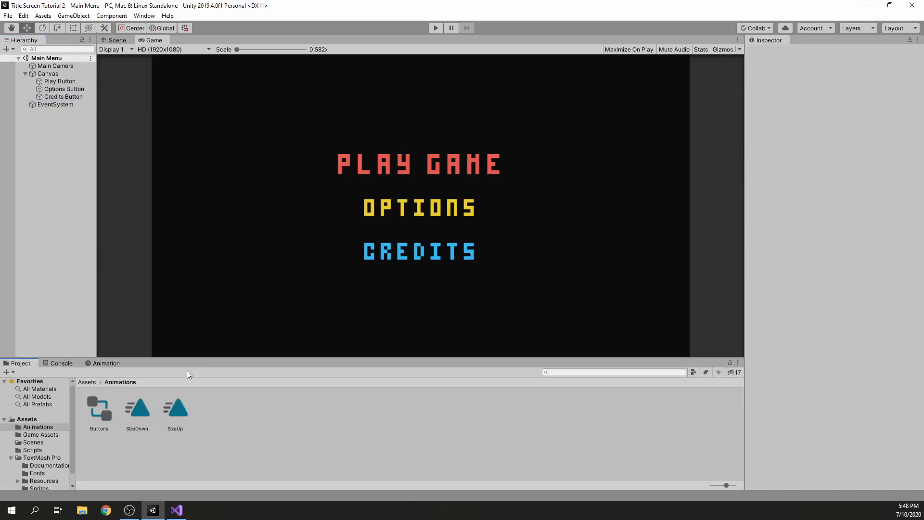
{"action": "left_click", "coordinate": [171, 412]}
{"action": "left_click", "coordinate": [820, 86]}
{"action": "left_click", "coordinate": [131, 410]}
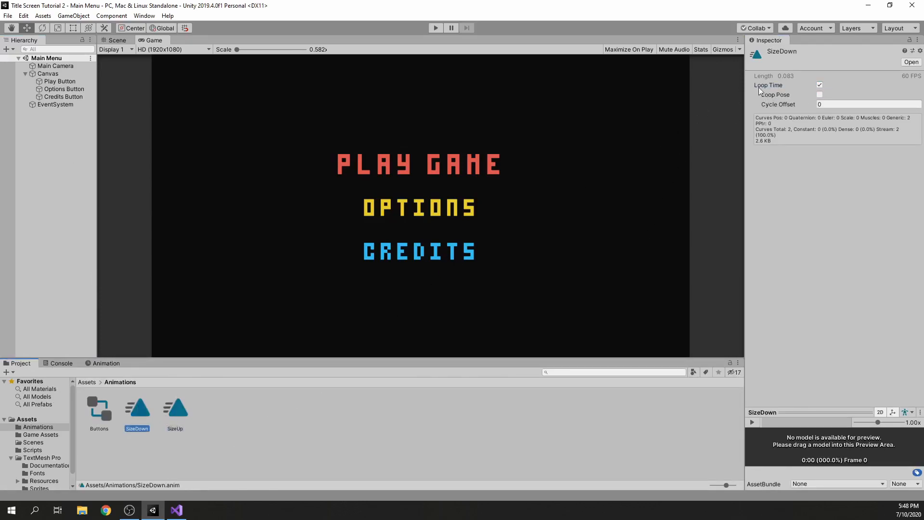
{"action": "left_click", "coordinate": [820, 86]}
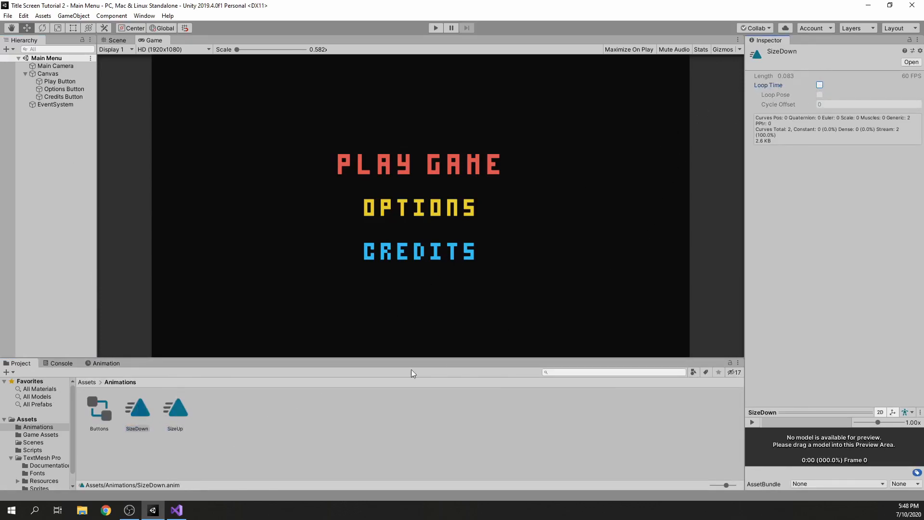
{"action": "left_click", "coordinate": [331, 406]}
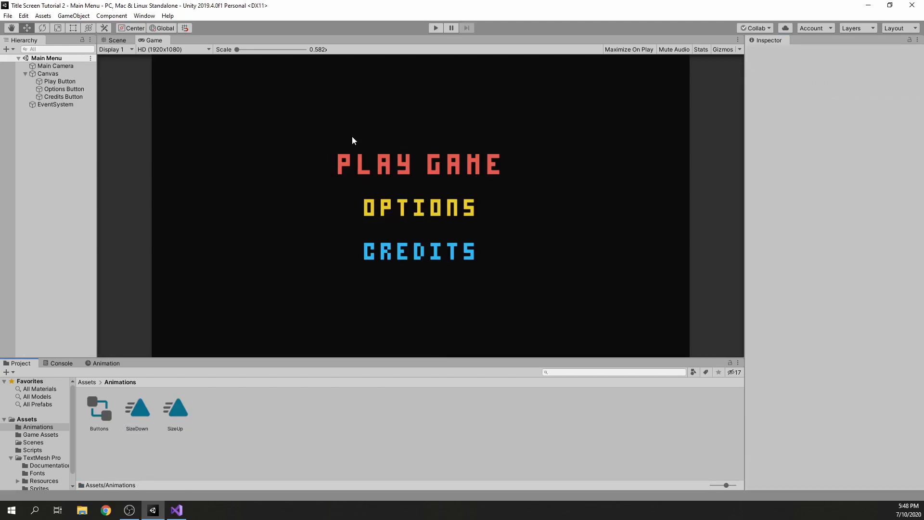
Run the menu in play mode to check the button sizes, select the Play Button, and stop playback
{"action": "left_click", "coordinate": [435, 29]}
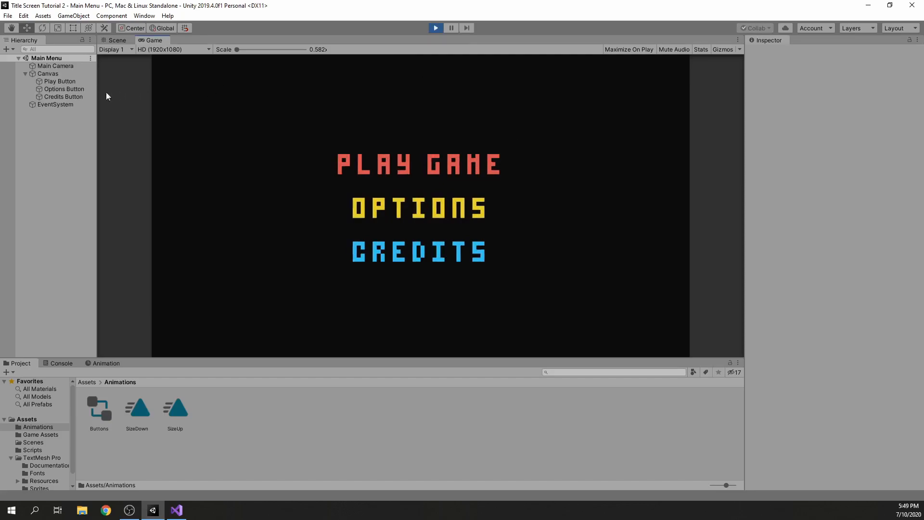
{"action": "left_click", "coordinate": [77, 81]}
{"action": "left_click", "coordinate": [436, 28]}
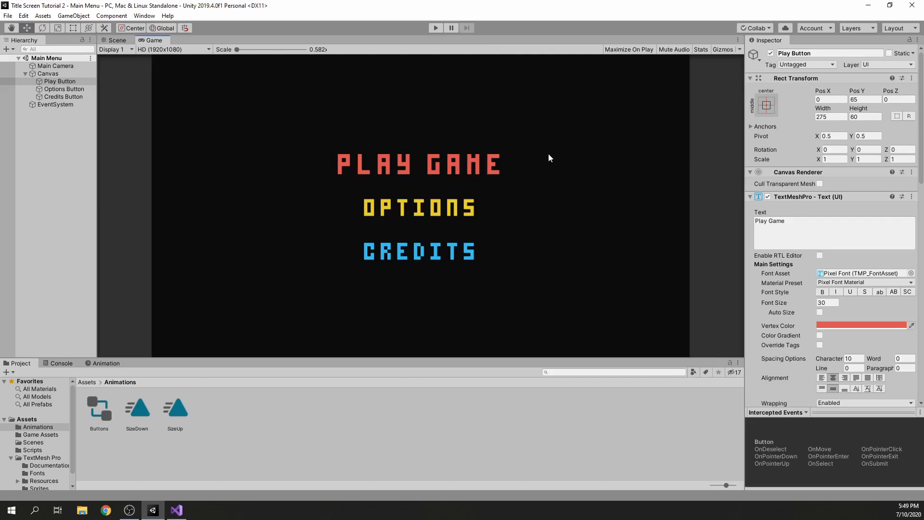
Set the Play Button's font size to 25 and compare it with the Options and Credits buttons
{"action": "left_click", "coordinate": [72, 90]}
{"action": "left_click", "coordinate": [65, 80]}
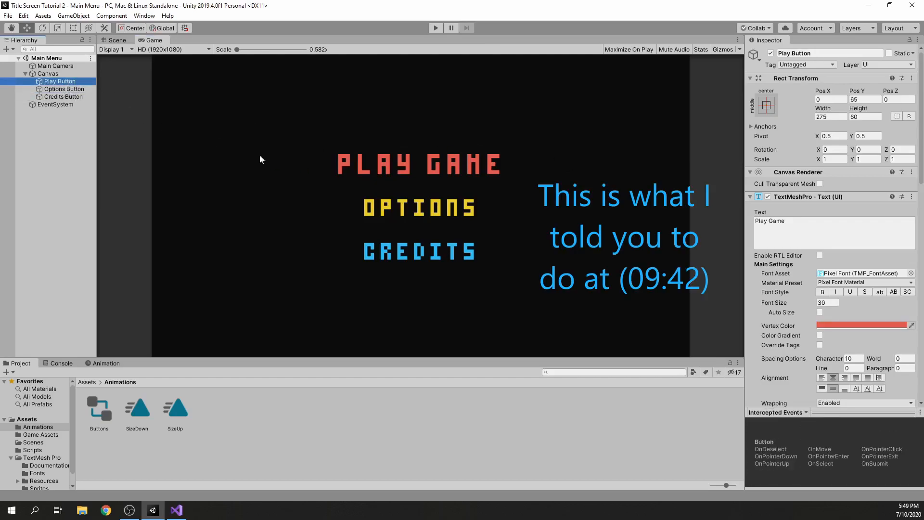
{"action": "left_click", "coordinate": [832, 303]}
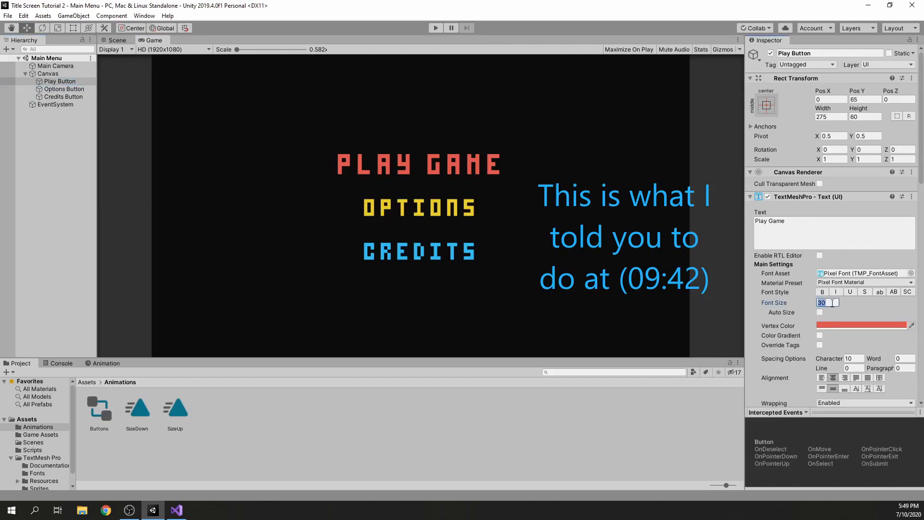
{"action": "type", "text": "25"}
{"action": "left_click", "coordinate": [596, 169]}
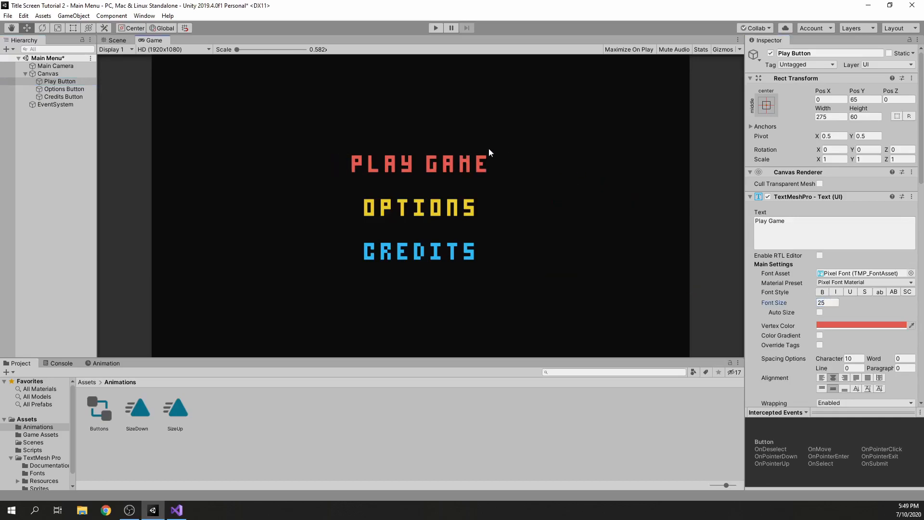
{"action": "left_click", "coordinate": [61, 89]}
{"action": "left_click", "coordinate": [59, 97]}
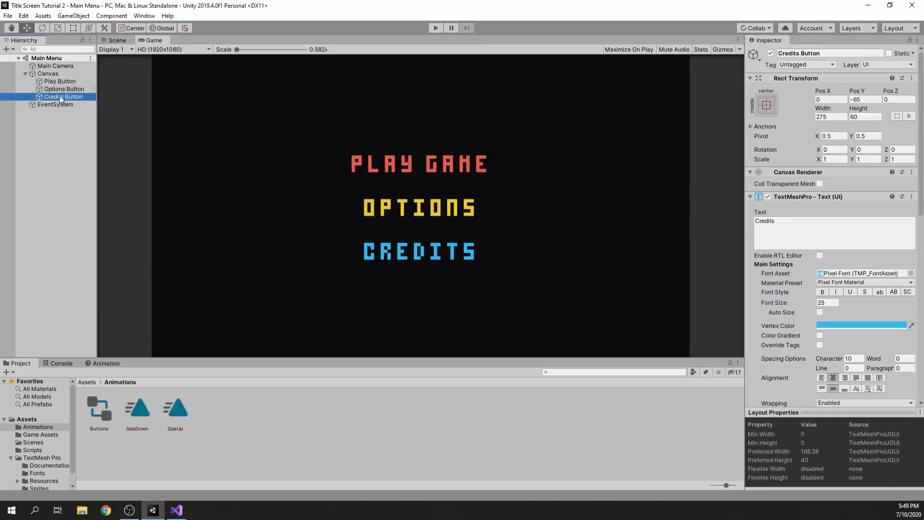
{"action": "left_click", "coordinate": [60, 81]}
{"action": "left_click", "coordinate": [331, 97]}
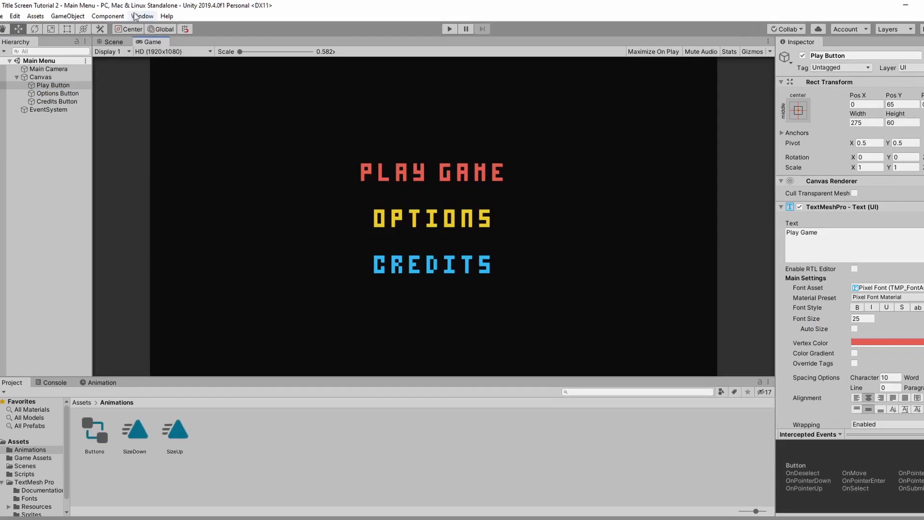
Open the Animator window for the Buttons controller and narrow its layer list to enlarge the state graph
{"action": "left_click", "coordinate": [139, 17]}
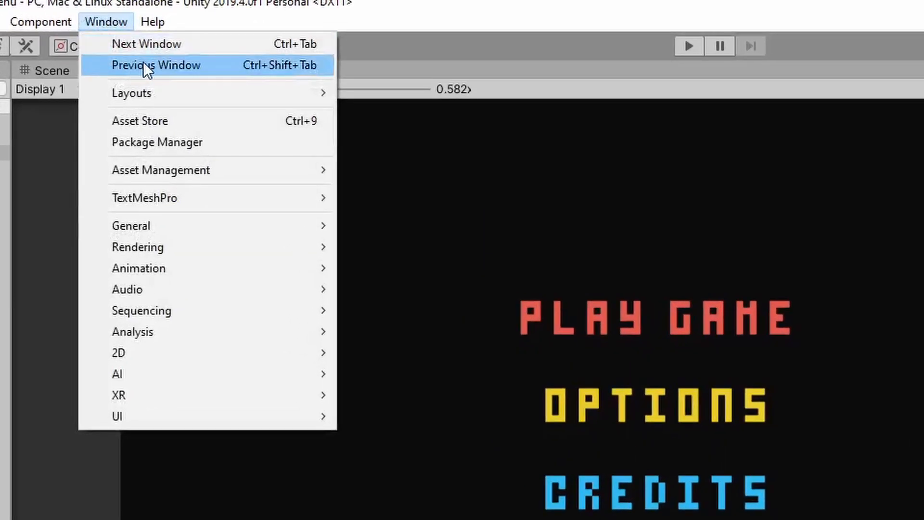
{"action": "mouse_move", "coordinate": [167, 265]}
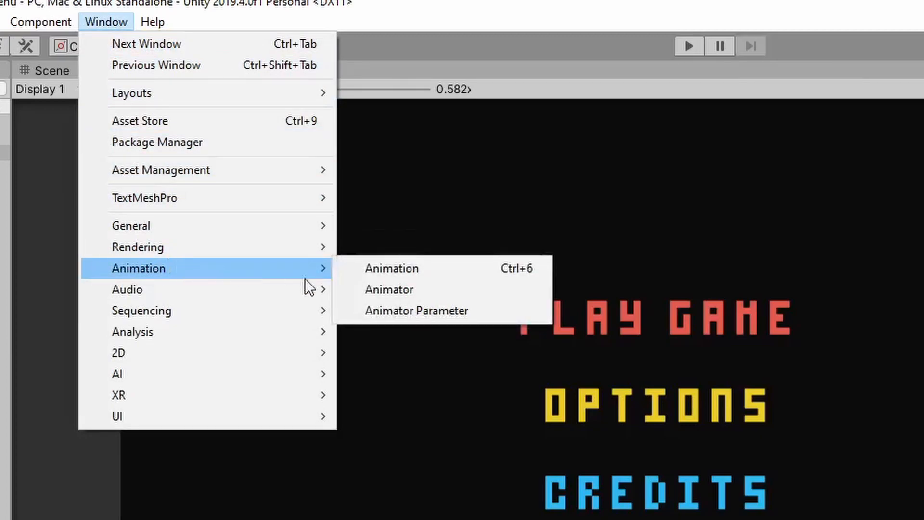
{"action": "left_click", "coordinate": [440, 288]}
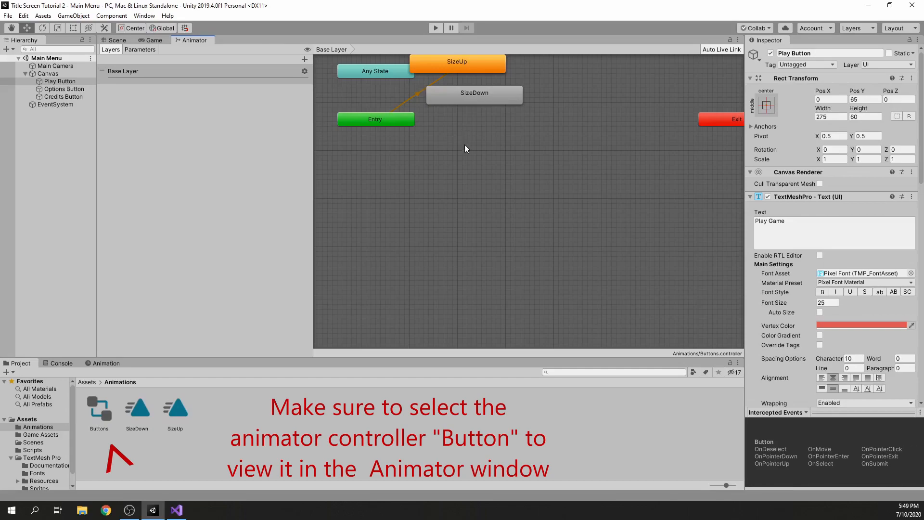
{"action": "left_click_drag", "start_coordinate": [313, 159], "coordinate": [151, 158]}
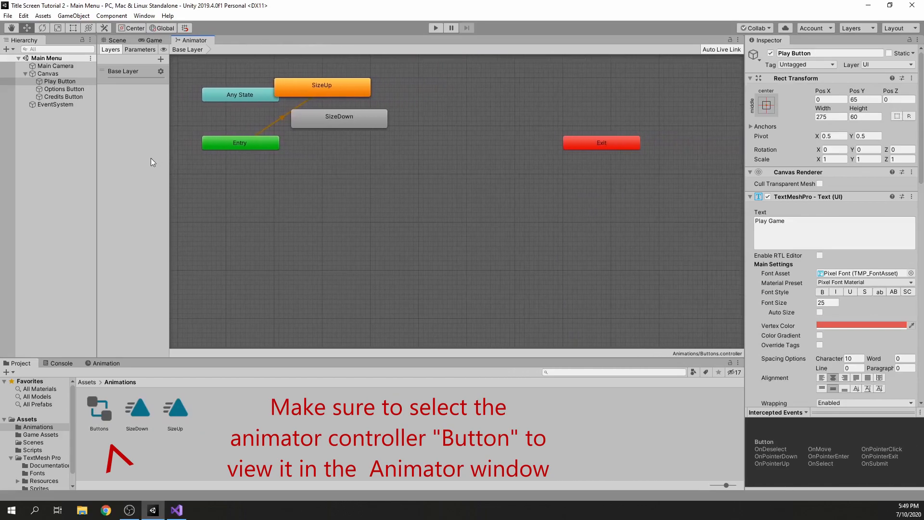
Separate the overlapping states in the graph, placing SizeUp beside Entry and SizeDown below it
{"action": "middle_click_drag", "start_coordinate": [382, 137], "coordinate": [408, 158]}
{"action": "left_click", "coordinate": [391, 146]}
{"action": "left_click_drag", "start_coordinate": [391, 146], "coordinate": [451, 250]}
{"action": "left_click_drag", "start_coordinate": [384, 114], "coordinate": [415, 182]}
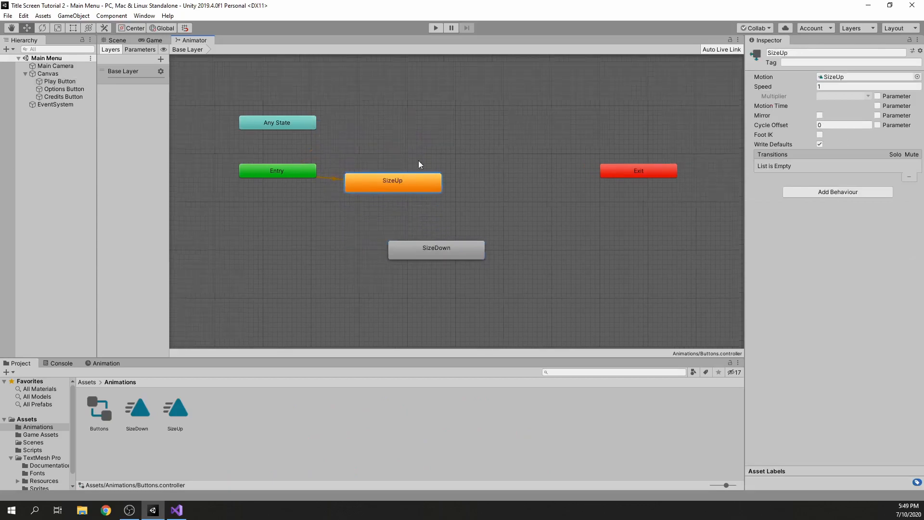
Stack the Exit node directly under Any State and move both away from the animation states
{"action": "left_click_drag", "start_coordinate": [682, 191], "coordinate": [320, 157]}
{"action": "left_click_drag", "start_coordinate": [368, 129], "coordinate": [282, 133]}
{"action": "middle_click_drag", "start_coordinate": [437, 148], "coordinate": [390, 154]}
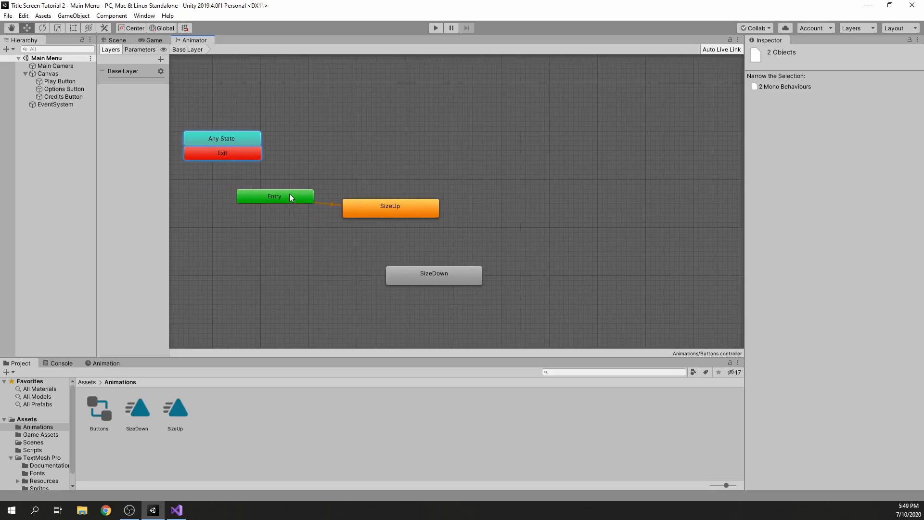
Line up Entry and SizeUp in one row with SizeDown centred below them, and clear the selection
{"action": "left_click_drag", "start_coordinate": [290, 193], "coordinate": [378, 137]}
{"action": "left_click_drag", "start_coordinate": [403, 216], "coordinate": [561, 140]}
{"action": "left_click_drag", "start_coordinate": [443, 273], "coordinate": [462, 214]}
{"action": "middle_click_drag", "start_coordinate": [513, 192], "coordinate": [523, 207]}
{"action": "left_click", "coordinate": [486, 192]}
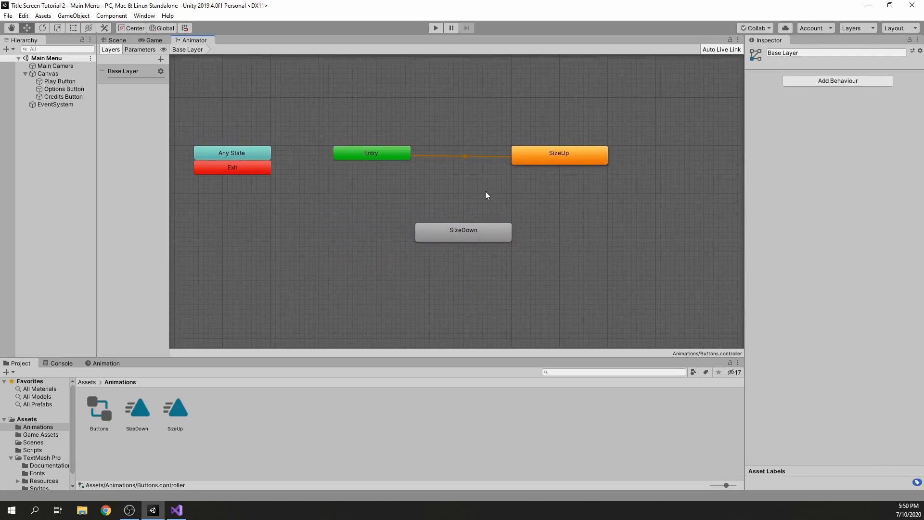
Create an empty state in the Base Layer and name it Normal
{"action": "right_click", "coordinate": [430, 190]}
{"action": "mouse_move", "coordinate": [510, 201]}
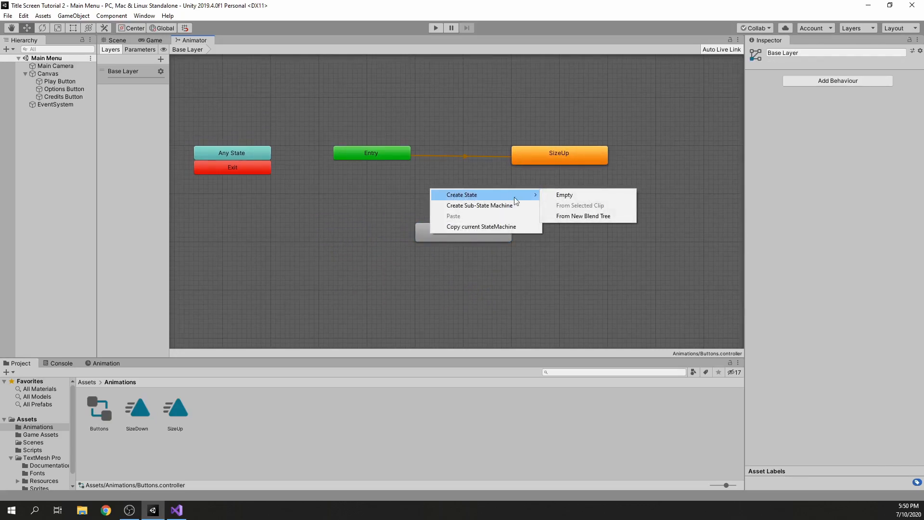
{"action": "left_click", "coordinate": [568, 196]}
{"action": "left_click", "coordinate": [487, 198]}
{"action": "left_click", "coordinate": [828, 53]}
{"action": "type", "text": "Normal"}
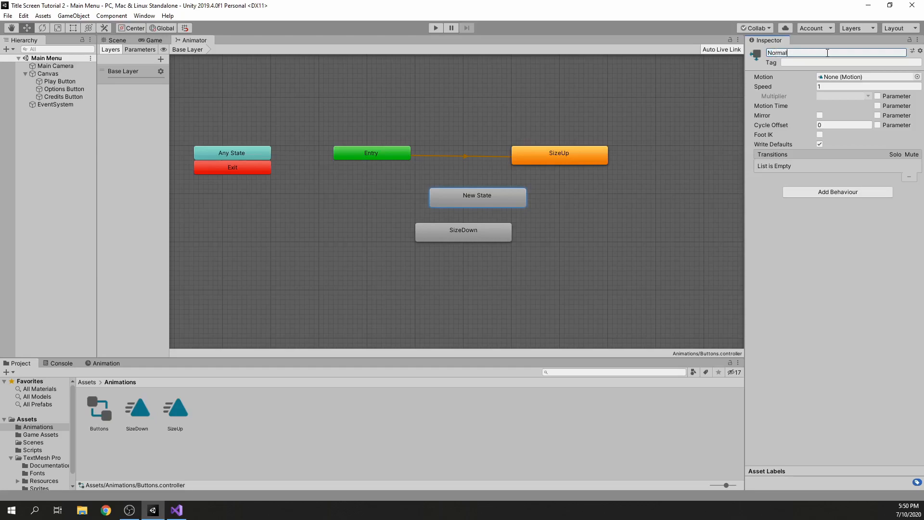
{"action": "left_click", "coordinate": [656, 112]}
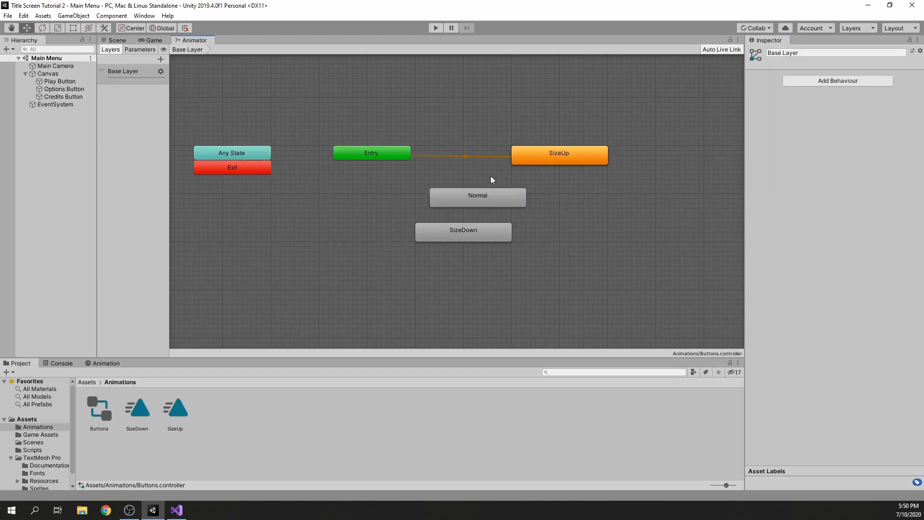
Set the Normal state as the layer's default state
{"action": "left_click", "coordinate": [487, 192]}
{"action": "right_click", "coordinate": [481, 195]}
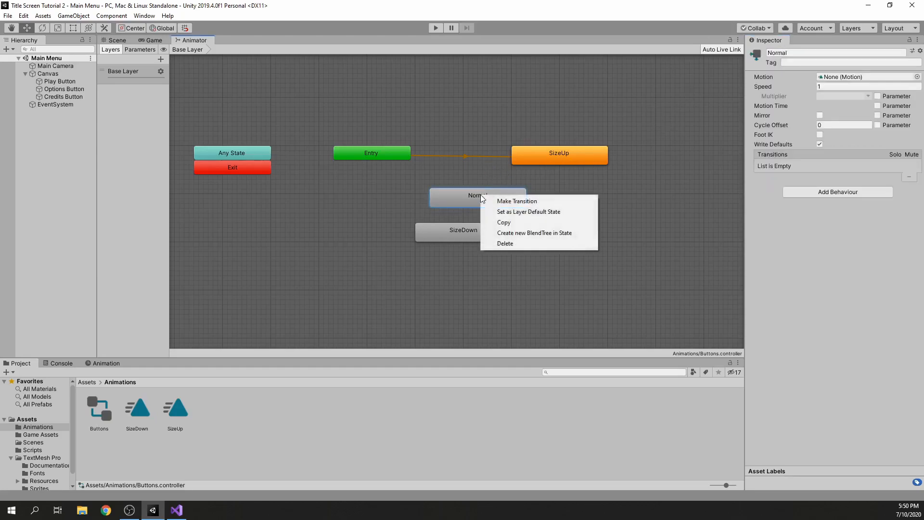
{"action": "left_click", "coordinate": [502, 210]}
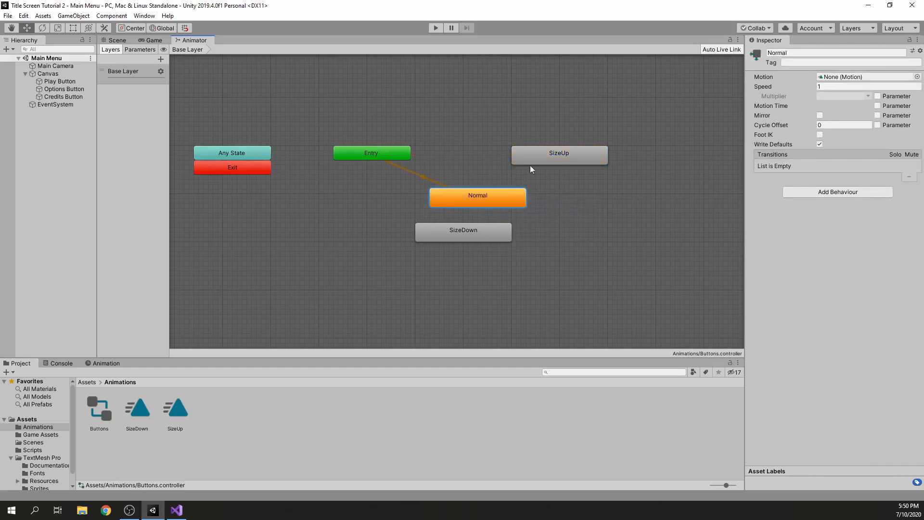
Arrange Normal in the row between Entry and SizeUp, with SizeDown below between Normal and SizeUp
{"action": "left_click_drag", "start_coordinate": [556, 157], "coordinate": [654, 159]}
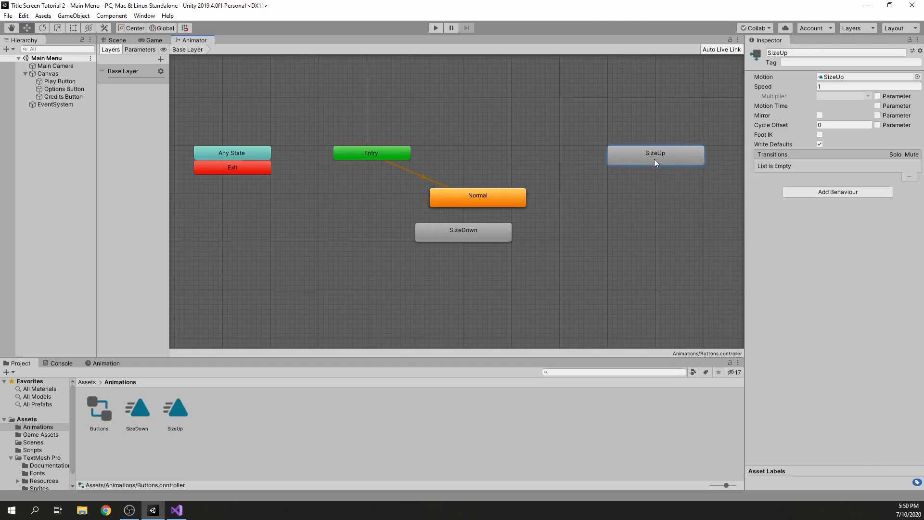
{"action": "left_click_drag", "start_coordinate": [473, 194], "coordinate": [510, 152]}
{"action": "middle_click_drag", "start_coordinate": [559, 160], "coordinate": [480, 201]}
{"action": "left_click_drag", "start_coordinate": [378, 269], "coordinate": [535, 268]}
{"action": "left_click_drag", "start_coordinate": [562, 202], "coordinate": [609, 198]}
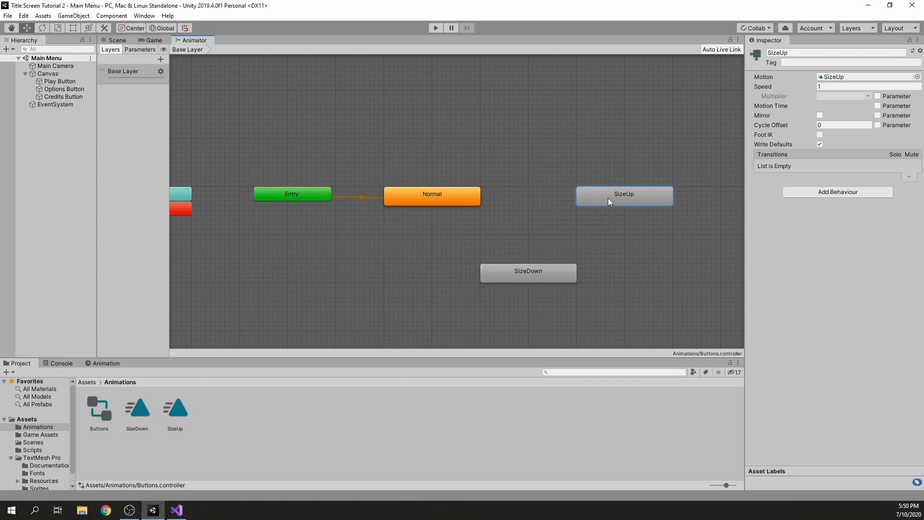
{"action": "left_click", "coordinate": [536, 140]}
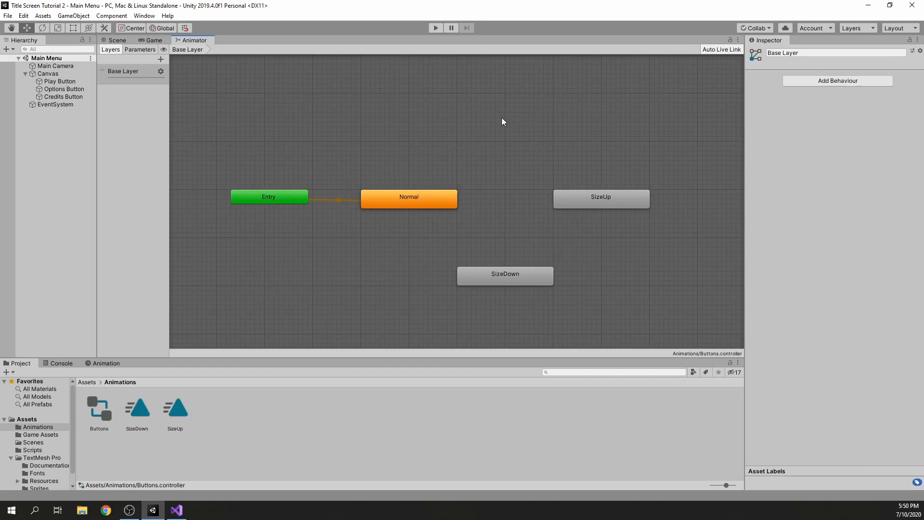
Add transitions from Normal to SizeUp and from SizeUp to SizeDown
{"action": "right_click", "coordinate": [432, 200]}
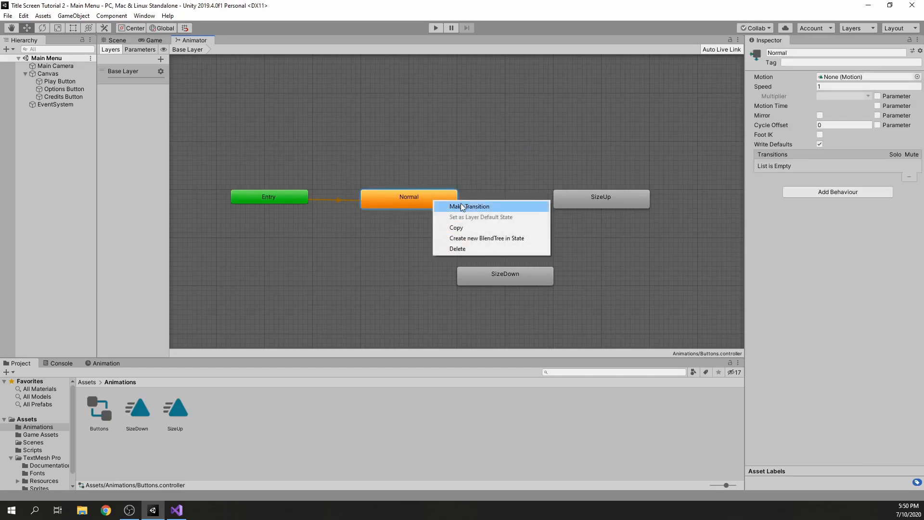
{"action": "left_click", "coordinate": [461, 206]}
{"action": "left_click", "coordinate": [591, 201]}
{"action": "right_click", "coordinate": [591, 201]}
{"action": "left_click", "coordinate": [605, 210]}
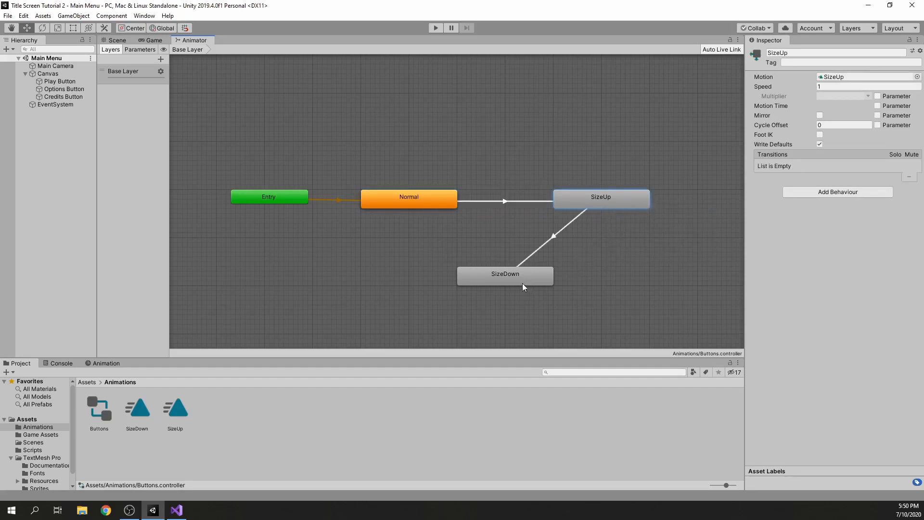
{"action": "left_click", "coordinate": [513, 273]}
Add a transition from SizeDown back to Normal and clear the selection
{"action": "right_click", "coordinate": [513, 273]}
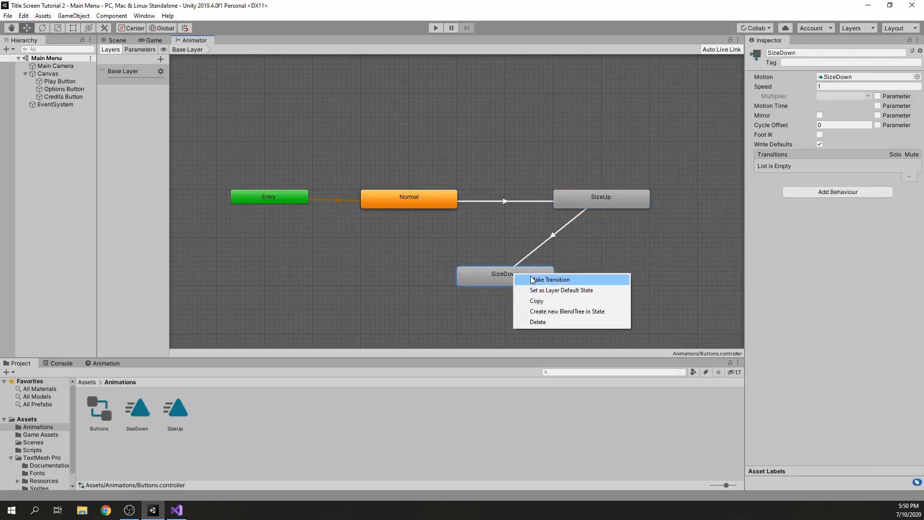
{"action": "left_click", "coordinate": [549, 279]}
{"action": "left_click", "coordinate": [406, 200]}
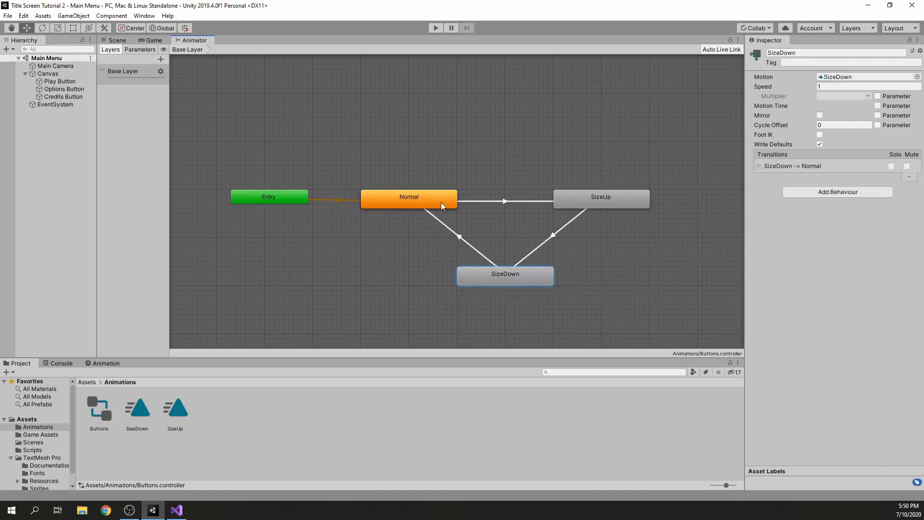
{"action": "left_click", "coordinate": [440, 167]}
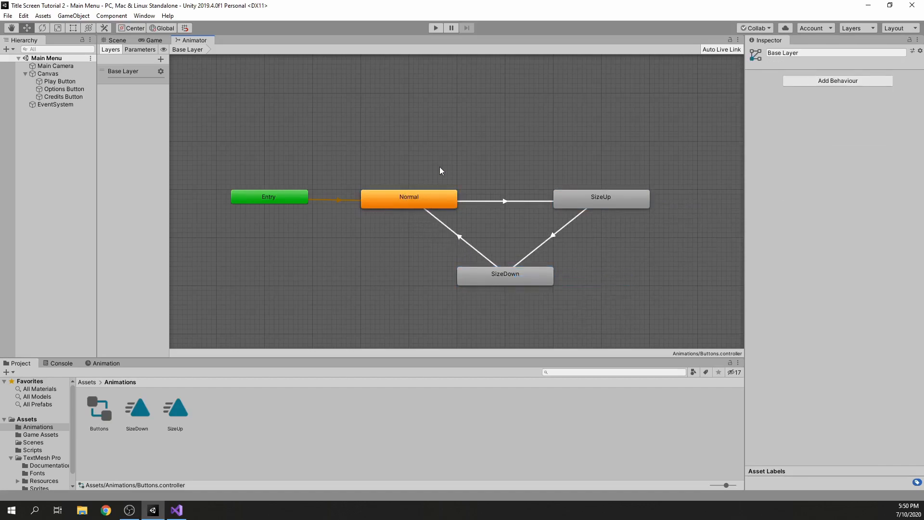
Show the Buttons controller's parameter list and widen its pane
{"action": "left_click", "coordinate": [142, 49]}
{"action": "left_click_drag", "start_coordinate": [169, 85], "coordinate": [203, 85]}
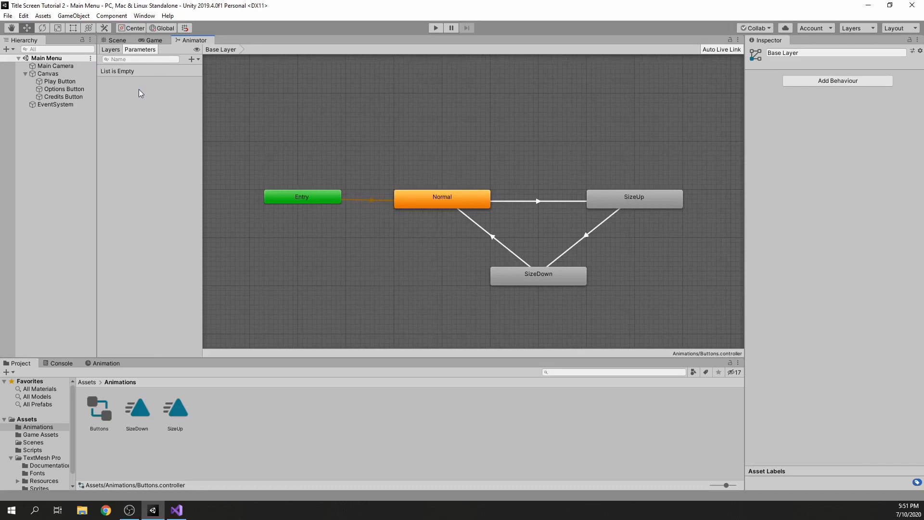
Set the Play Button's Button component transition to Animation
{"action": "left_click", "coordinate": [58, 81]}
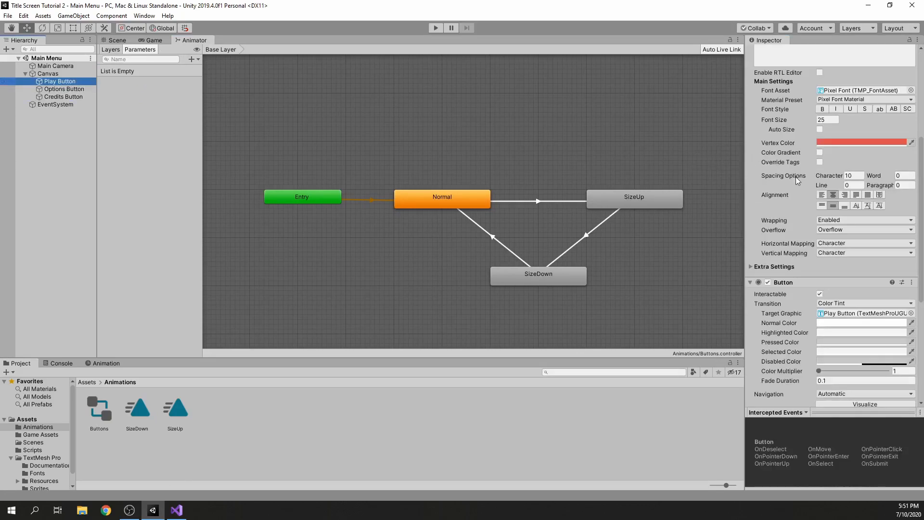
{"action": "scroll", "coordinate": [797, 180], "scroll_direction": "down", "scroll_amount": 6}
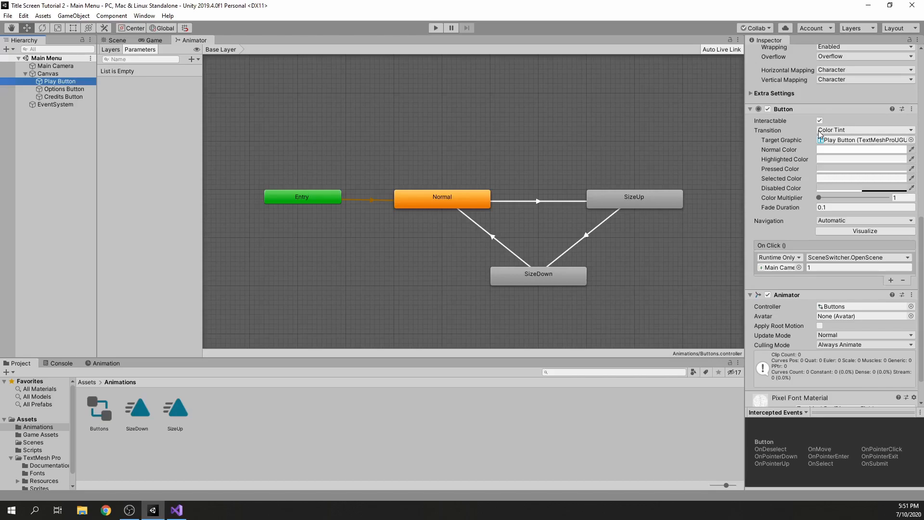
{"action": "left_click", "coordinate": [853, 131]}
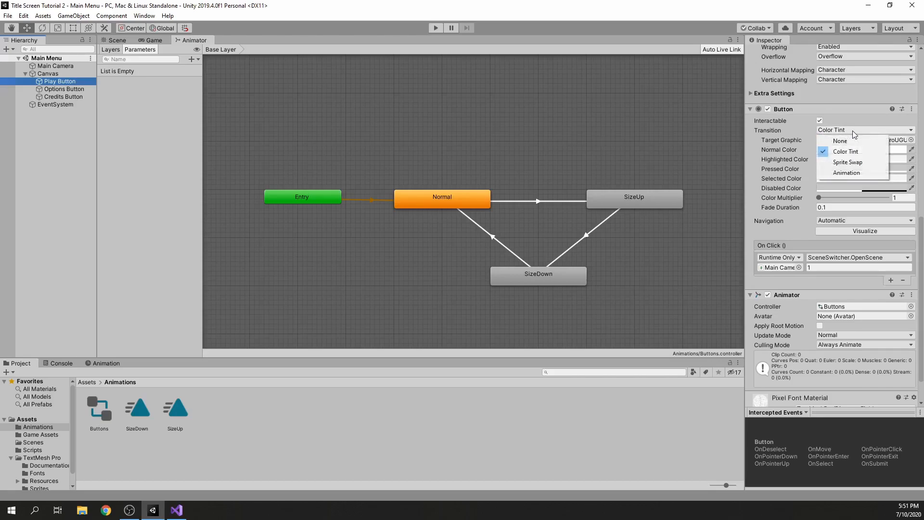
{"action": "left_click", "coordinate": [856, 173]}
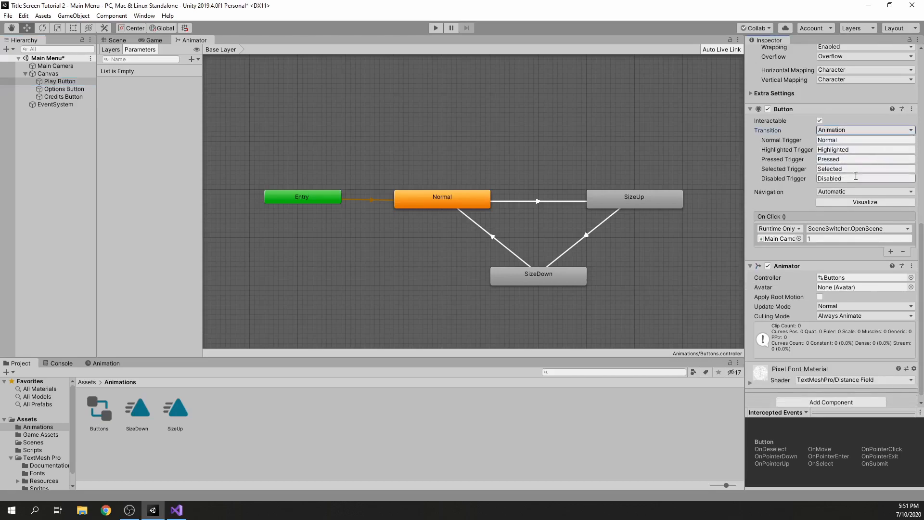
Add a Button component to both the Options and Credits buttons and place it above their Animator component
{"action": "left_click", "coordinate": [62, 88]}
{"action": "left_click", "coordinate": [65, 97], "text": "shift"}
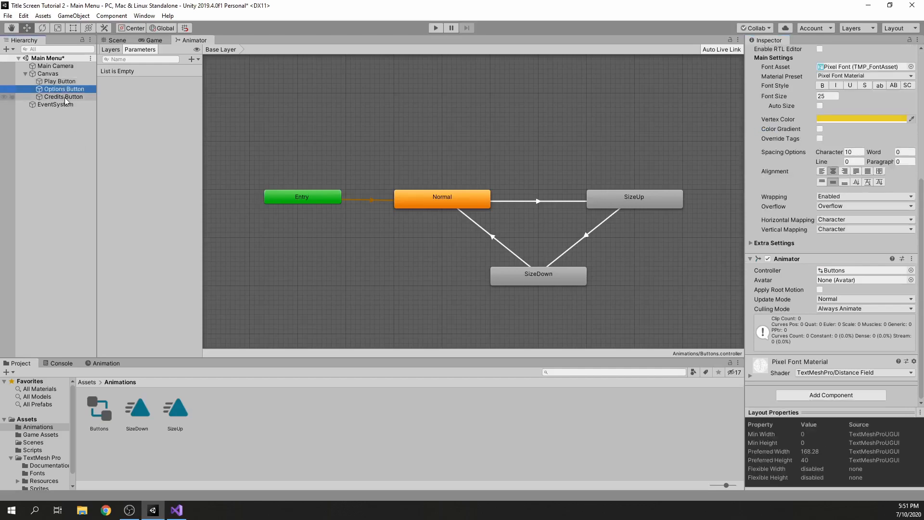
{"action": "left_click", "coordinate": [840, 397]}
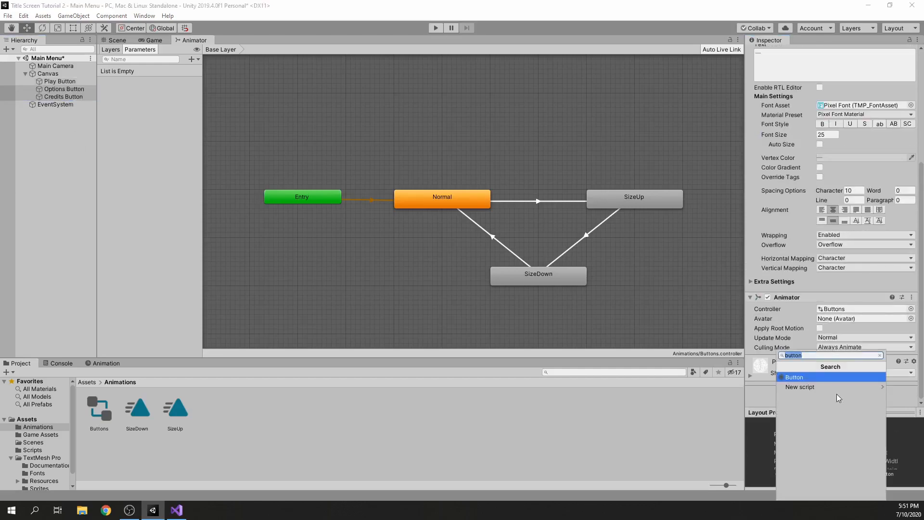
{"action": "left_click", "coordinate": [799, 377]}
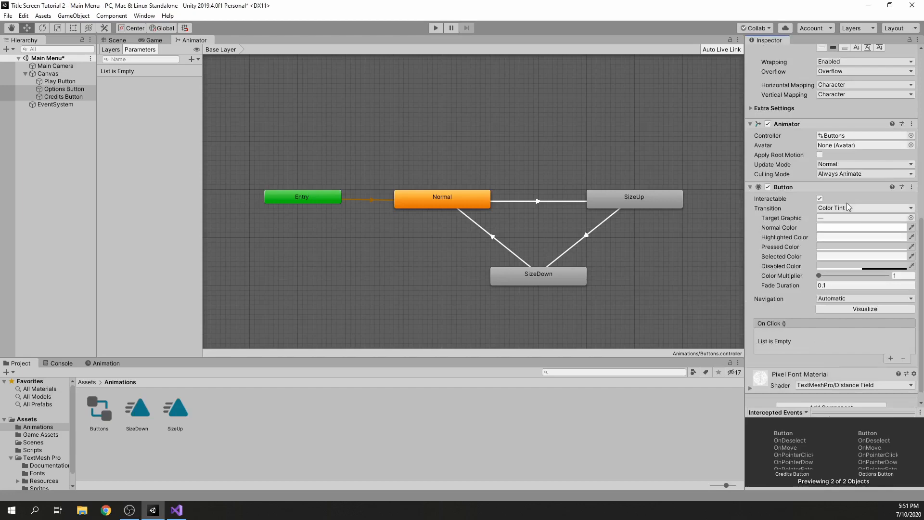
{"action": "left_click_drag", "start_coordinate": [789, 188], "coordinate": [804, 125]}
{"action": "scroll", "coordinate": [799, 308], "scroll_direction": "up", "scroll_amount": 3}
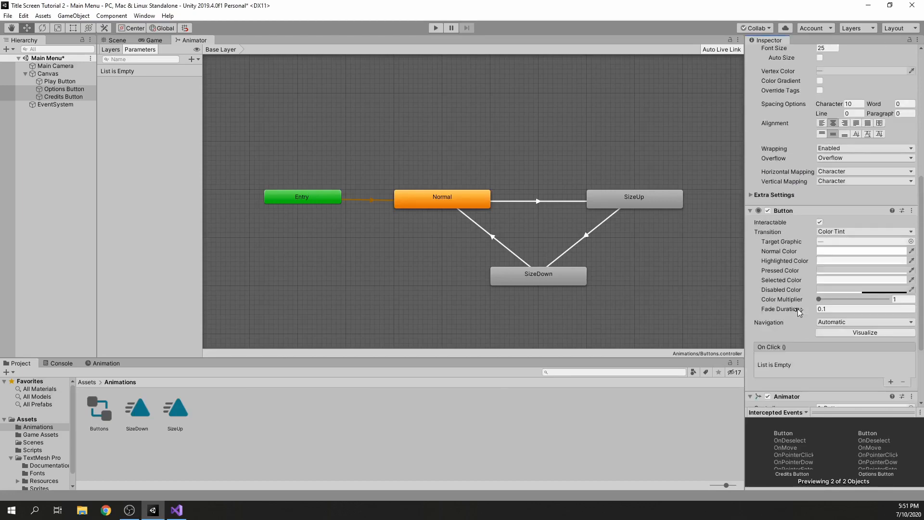
Set the Options and Credits buttons' transition to Animation, clear the selection and save the scene
{"action": "left_click", "coordinate": [838, 232]}
{"action": "left_click", "coordinate": [819, 273]}
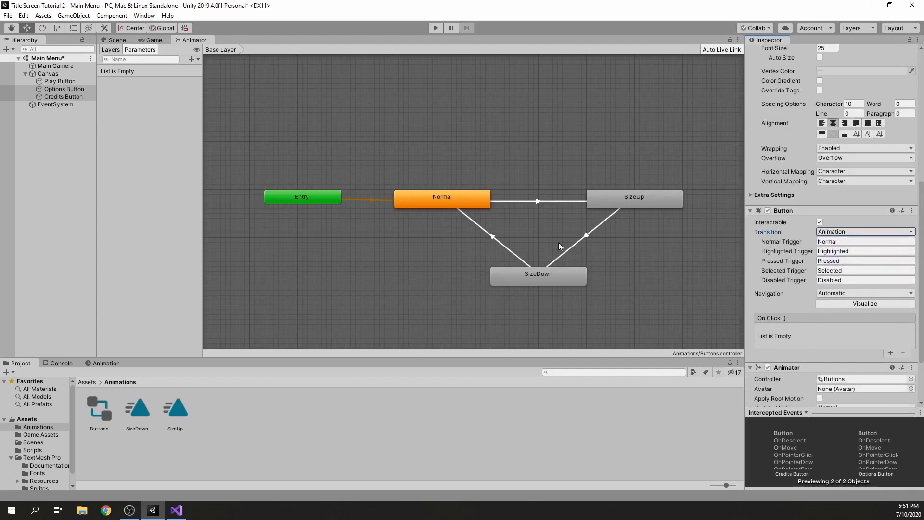
{"action": "left_click", "coordinate": [70, 138]}
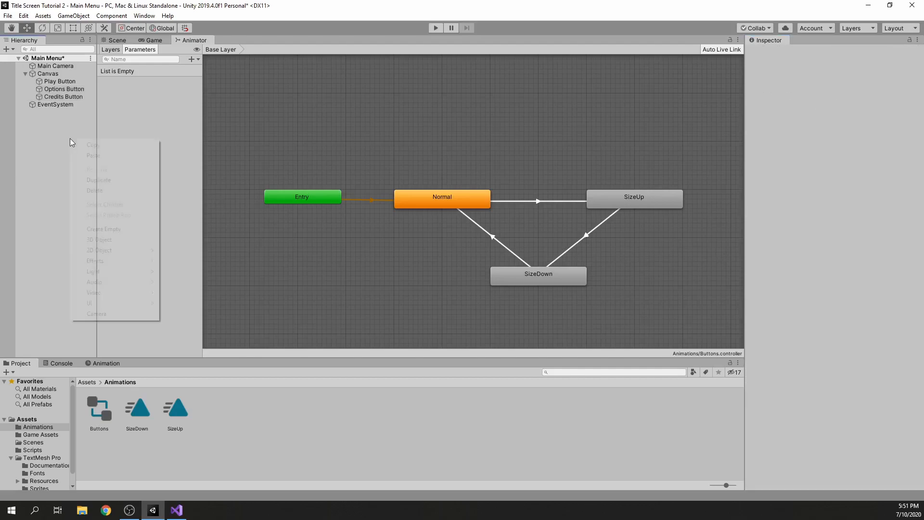
{"action": "key", "text": "ctrl+s"}
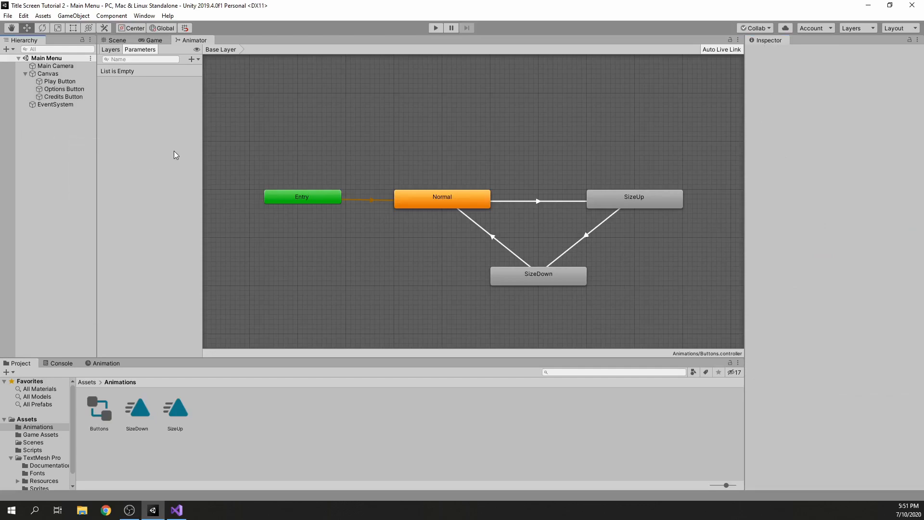
Check the Play Button's Normal and Highlighted trigger names, and add a trigger parameter named Highlighted to the Buttons controller
{"action": "left_click", "coordinate": [80, 82]}
{"action": "scroll", "coordinate": [783, 236], "scroll_direction": "down", "scroll_amount": 10}
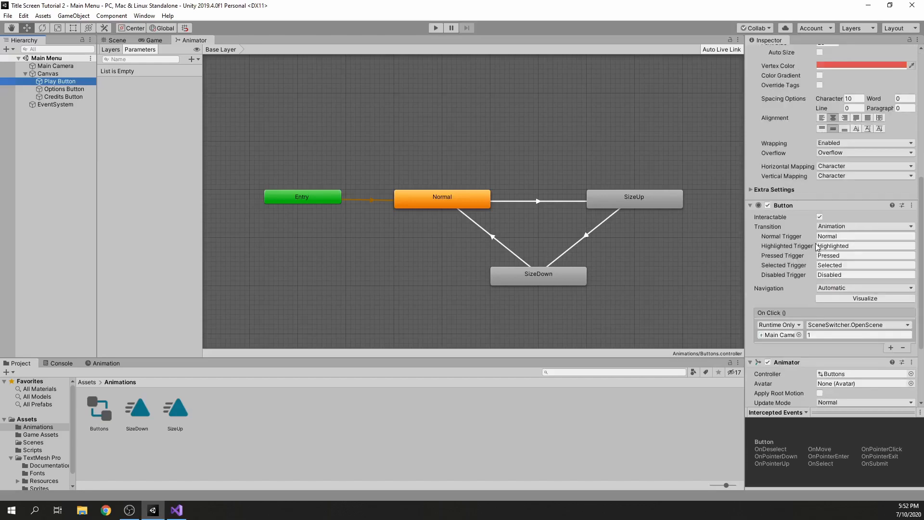
{"action": "left_click", "coordinate": [837, 237]}
{"action": "left_click", "coordinate": [860, 246]}
{"action": "left_click", "coordinate": [859, 236]}
{"action": "left_click", "coordinate": [860, 246]}
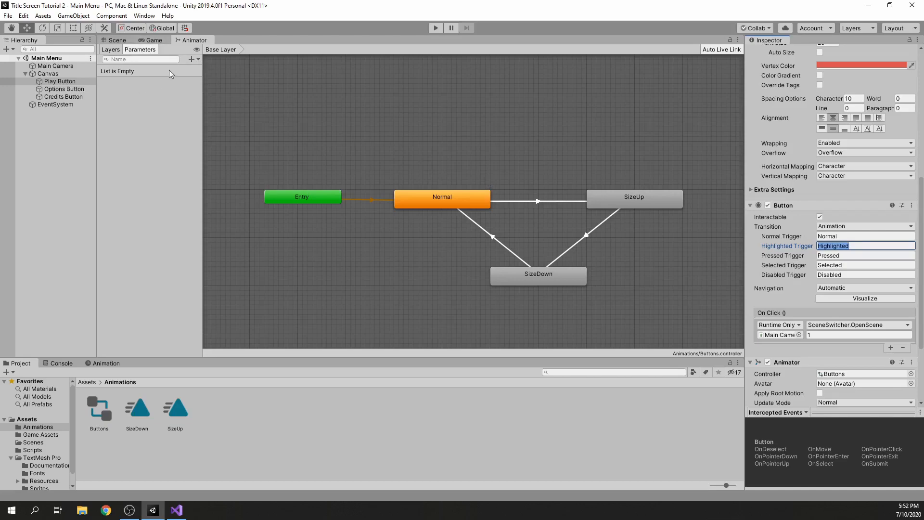
{"action": "left_click", "coordinate": [193, 58]}
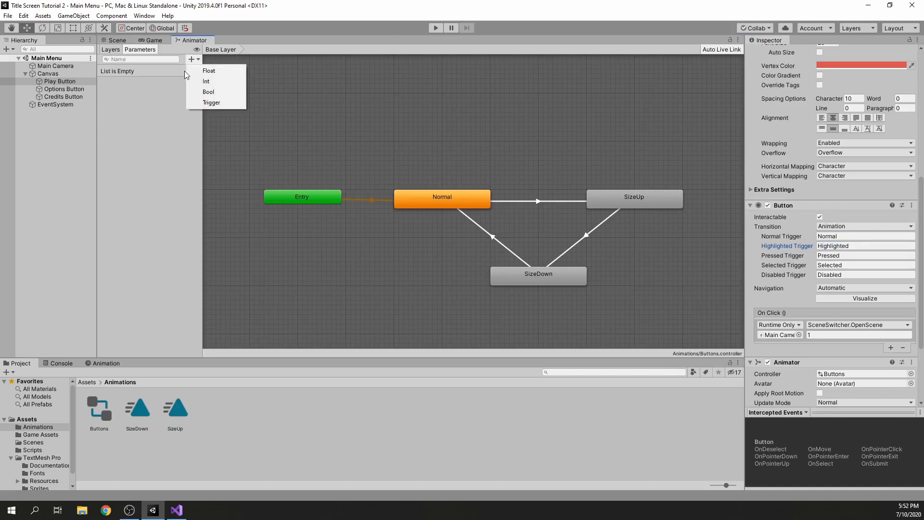
{"action": "left_click", "coordinate": [210, 103]}
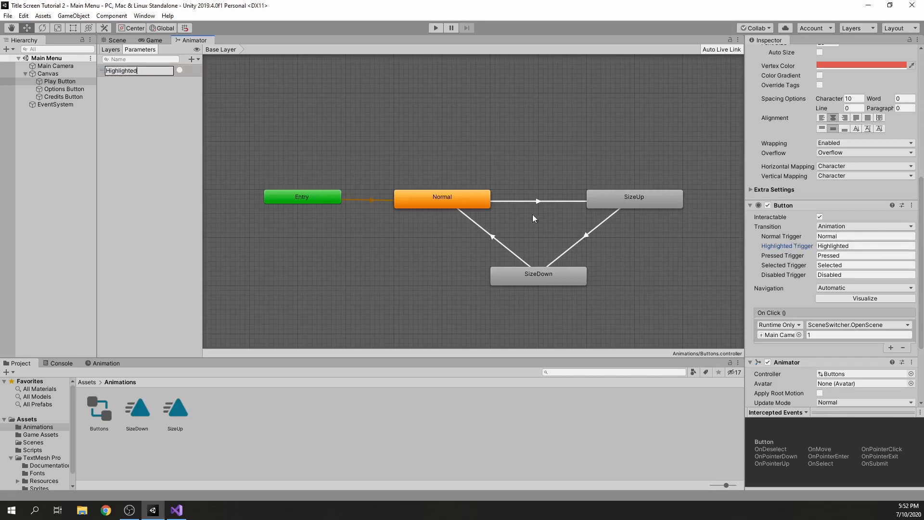
{"action": "left_click", "coordinate": [154, 101]}
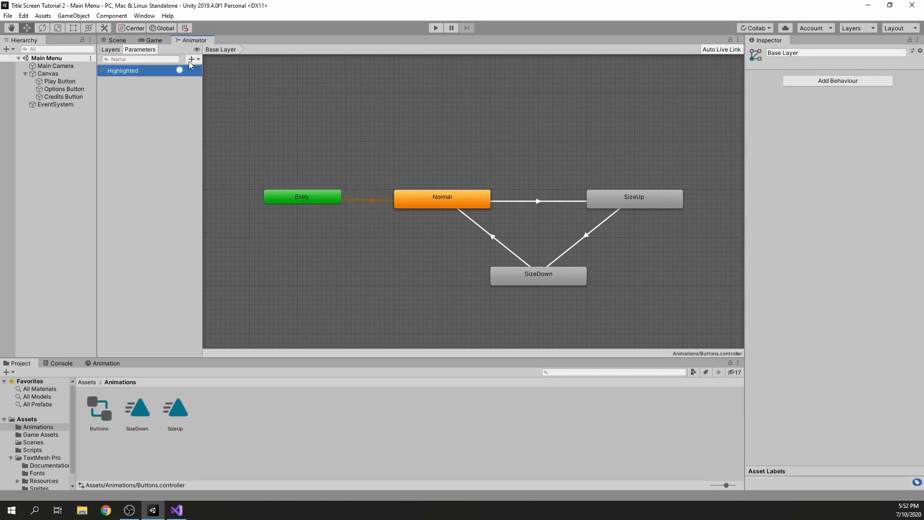
Add a trigger parameter named Normal and compare it with the Play Button's Normal Trigger name
{"action": "left_click", "coordinate": [191, 59]}
{"action": "left_click", "coordinate": [212, 102]}
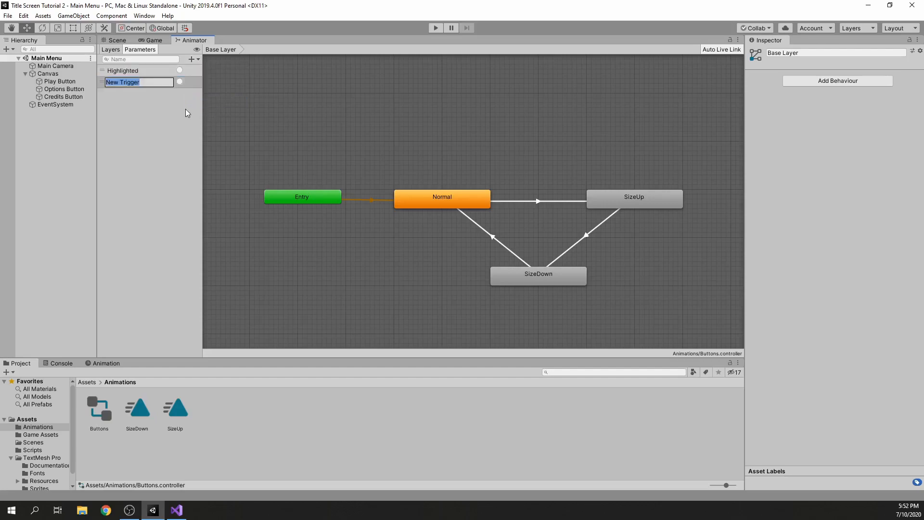
{"action": "type", "text": "Normal"}
{"action": "key", "text": "Return"}
{"action": "left_click", "coordinate": [55, 83]}
{"action": "scroll", "coordinate": [849, 153], "scroll_direction": "down", "scroll_amount": 10}
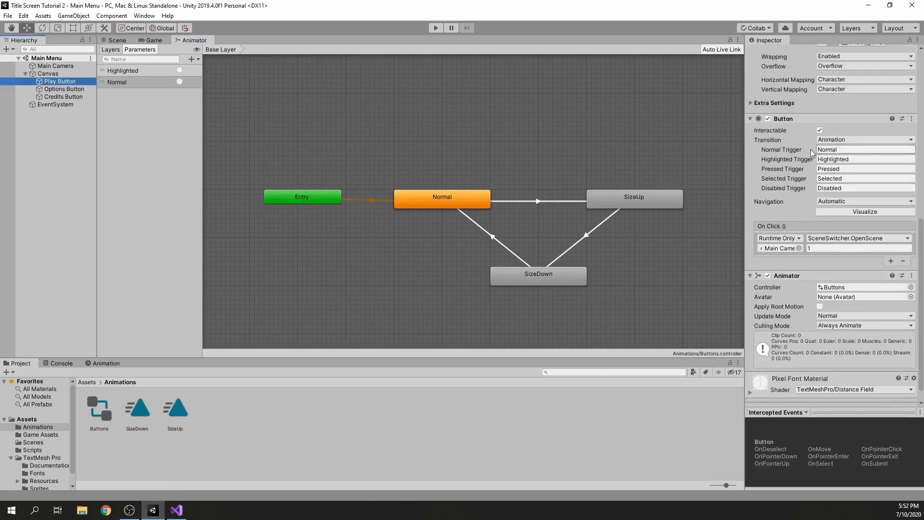
Give the Normal to SizeUp transition no exit time, no fixed duration, a transition duration of 0 and a Highlighted condition
{"action": "left_click", "coordinate": [525, 175]}
{"action": "middle_click_drag", "start_coordinate": [524, 181], "coordinate": [518, 187]}
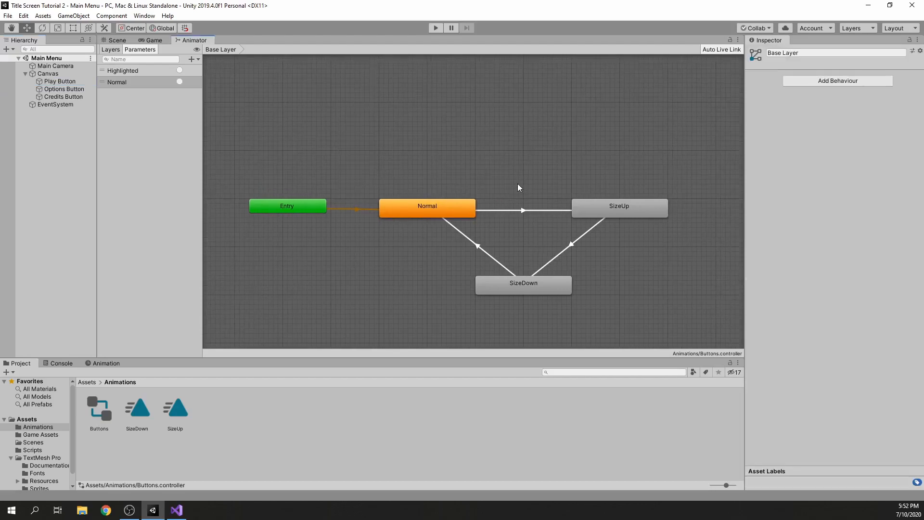
{"action": "left_click", "coordinate": [525, 210]}
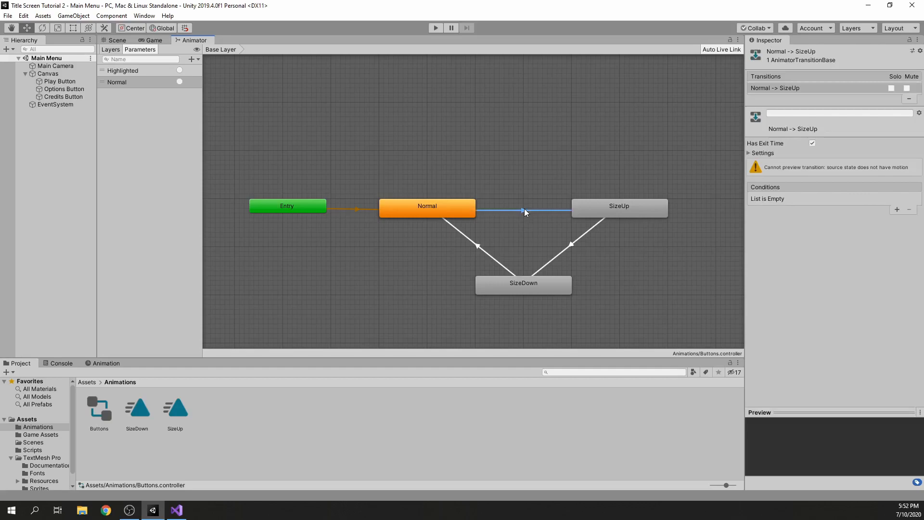
{"action": "left_click", "coordinate": [751, 153]}
{"action": "left_click", "coordinate": [812, 143]}
{"action": "left_click", "coordinate": [823, 182]}
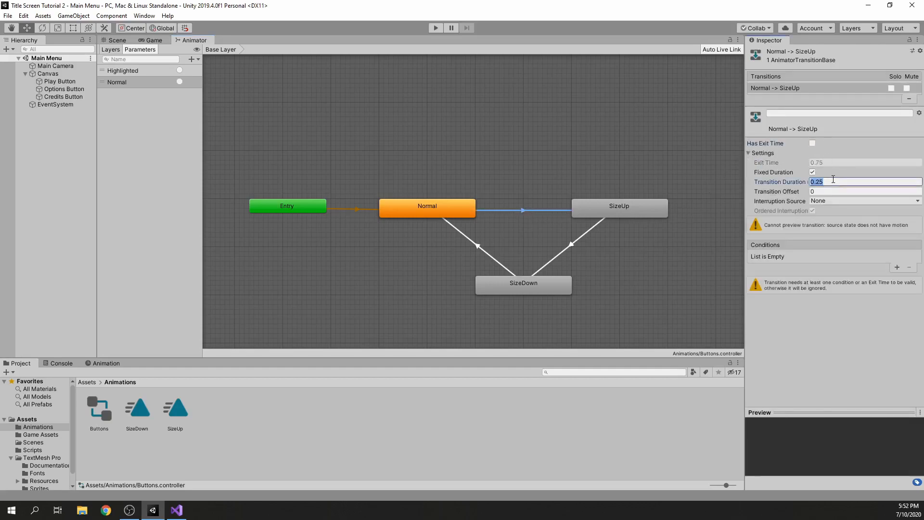
{"action": "type", "text": "0"}
{"action": "left_click", "coordinate": [813, 172]}
{"action": "left_click", "coordinate": [764, 153]}
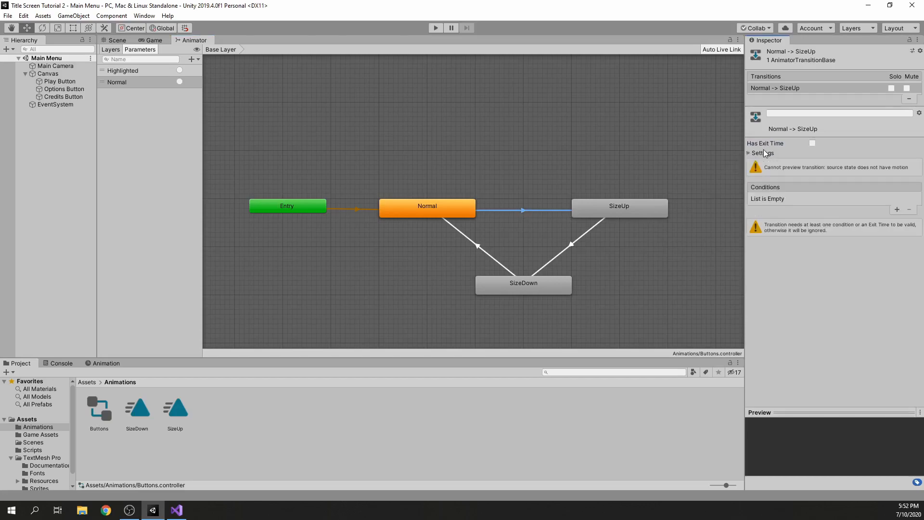
{"action": "left_click", "coordinate": [898, 210]}
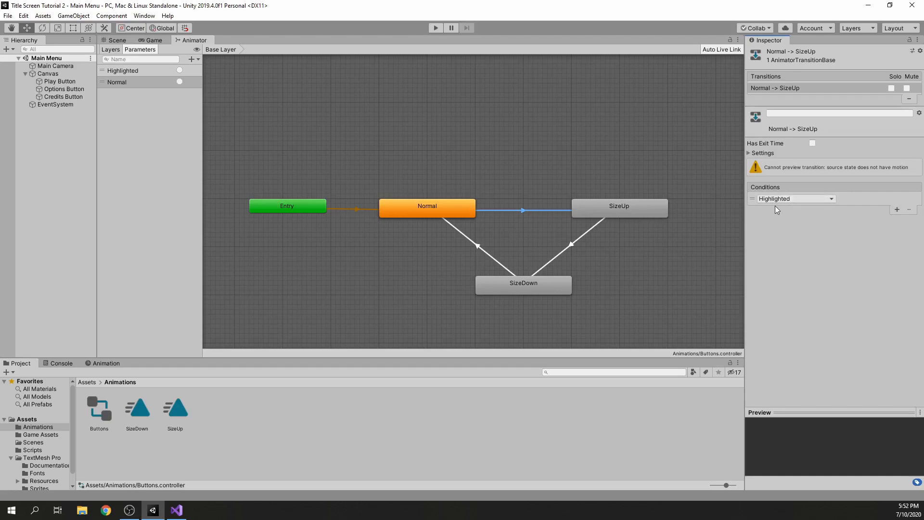
Turn off exit time and fixed duration on the SizeUp to SizeDown transition and set its transition duration to 0
{"action": "left_click", "coordinate": [575, 241]}
{"action": "left_click", "coordinate": [787, 152]}
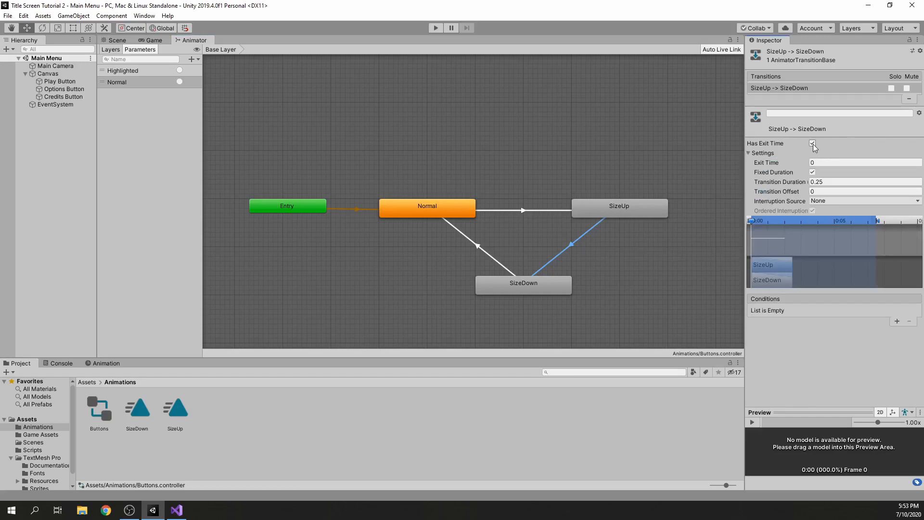
{"action": "left_click", "coordinate": [813, 144]}
{"action": "left_click", "coordinate": [818, 181]}
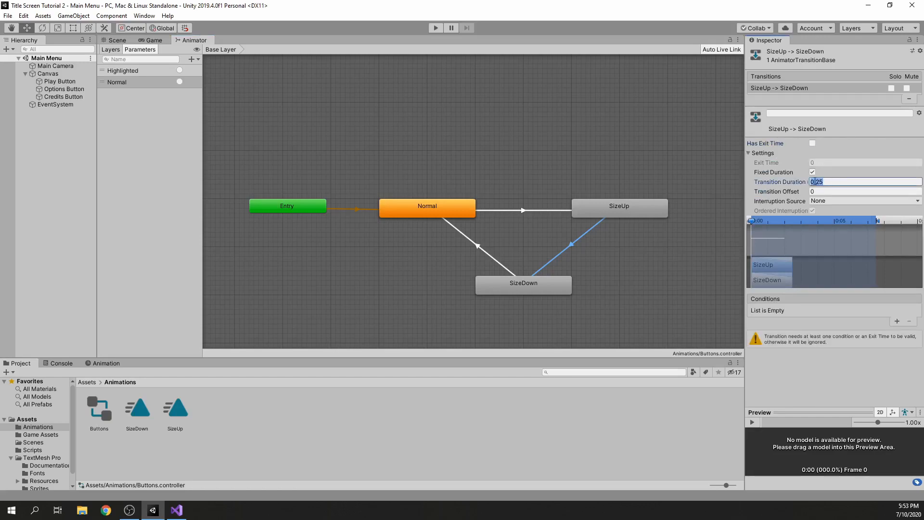
{"action": "type", "text": "0"}
{"action": "left_click", "coordinate": [813, 172]}
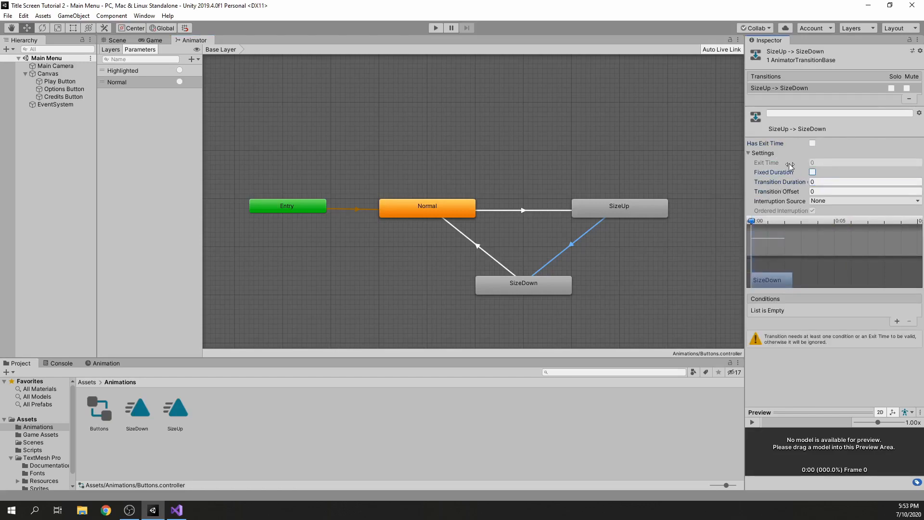
{"action": "left_click", "coordinate": [772, 154]}
Add a condition to the SizeUp to SizeDown transition that uses the Normal trigger
{"action": "left_click", "coordinate": [898, 263]}
{"action": "left_click", "coordinate": [827, 255]}
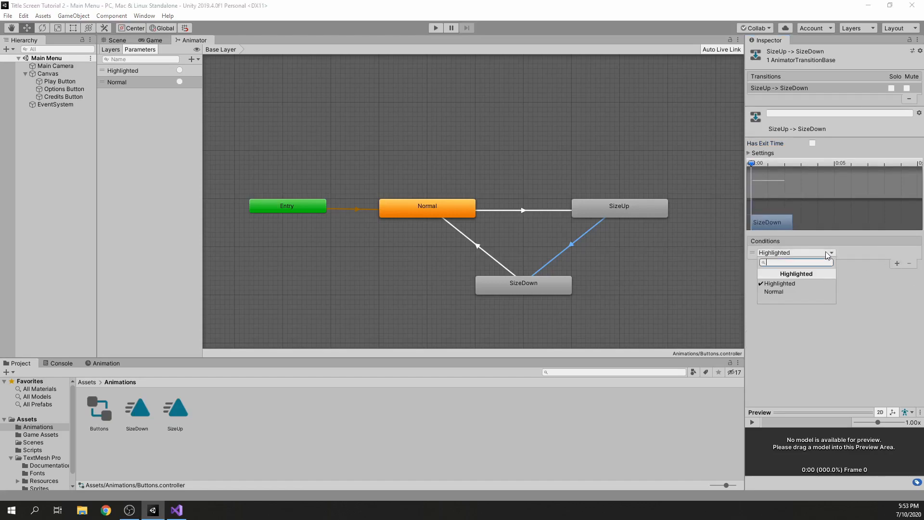
{"action": "left_click", "coordinate": [785, 293]}
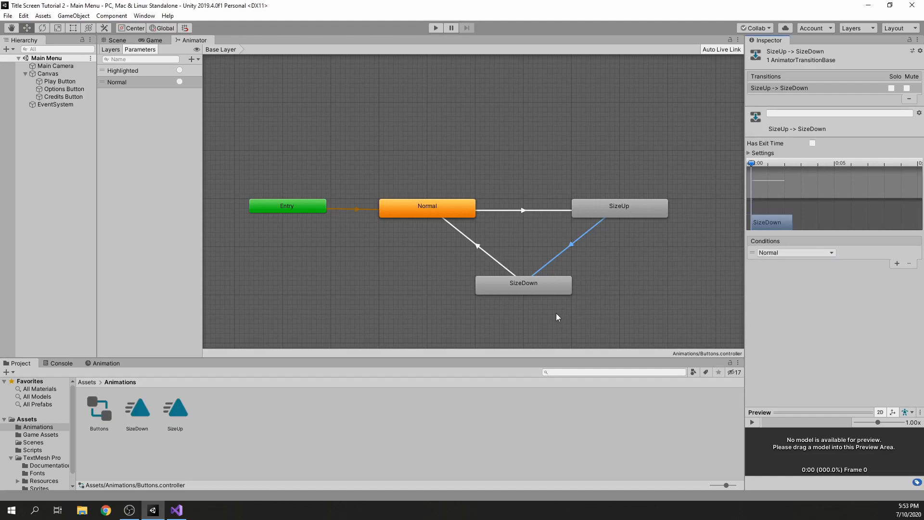
Set the SizeDown to Normal transition's duration to 0, keeping its exit time enabled
{"action": "left_click", "coordinate": [477, 246]}
{"action": "left_click", "coordinate": [766, 152]}
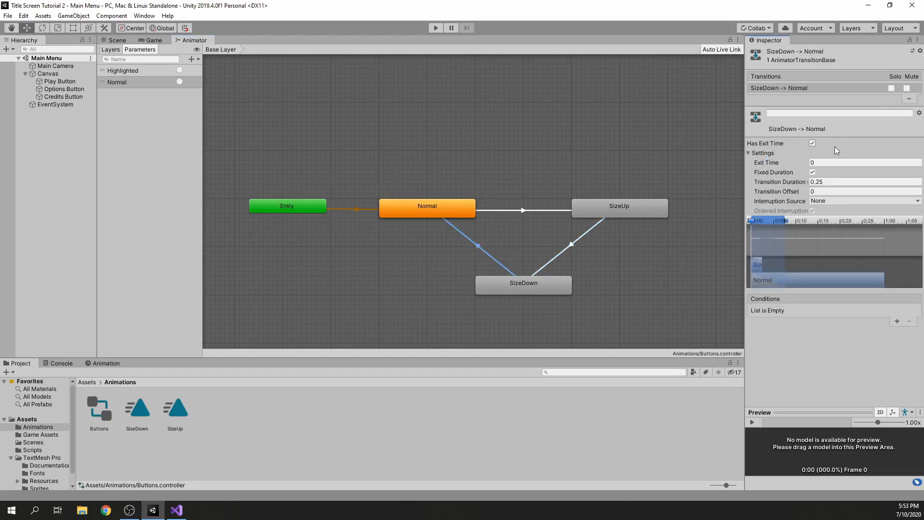
{"action": "left_click", "coordinate": [839, 182]}
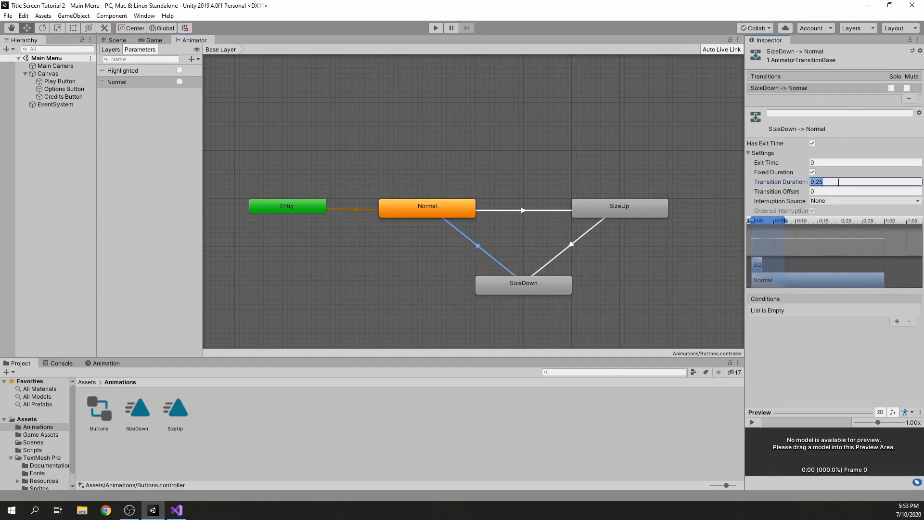
{"action": "type", "text": "0"}
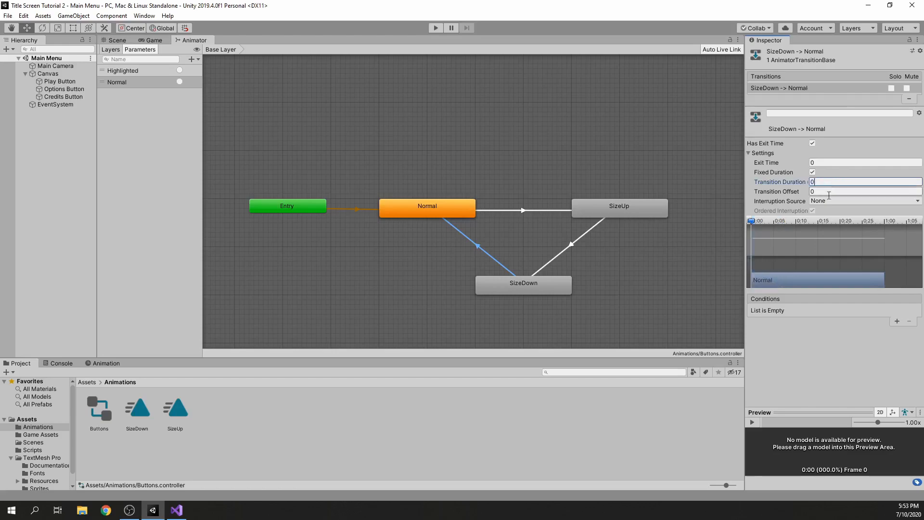
{"action": "left_click", "coordinate": [816, 358]}
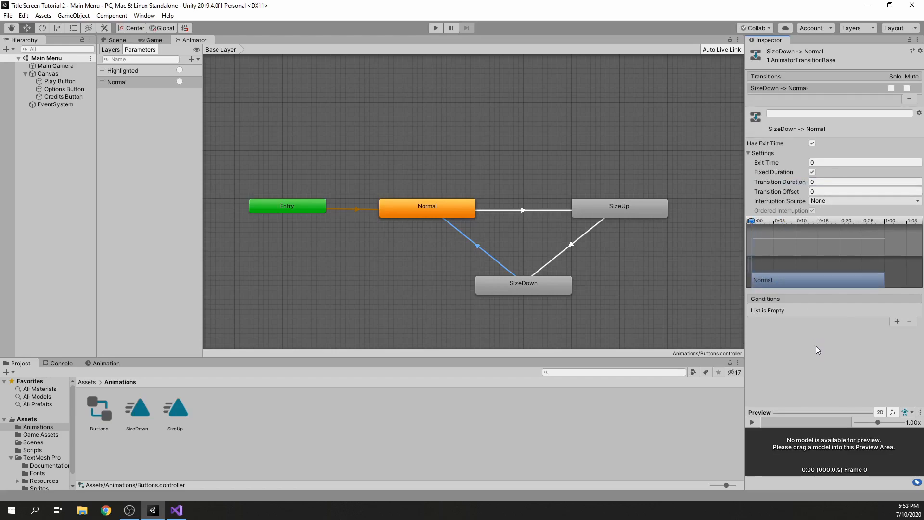
Inspect the Normal state's settings and display the menu in the Game view
{"action": "left_click", "coordinate": [546, 169]}
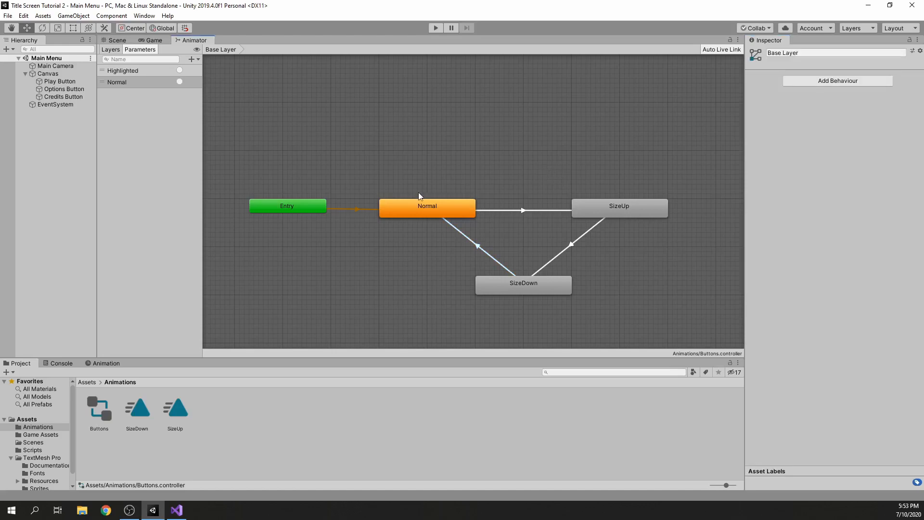
{"action": "left_click", "coordinate": [424, 206]}
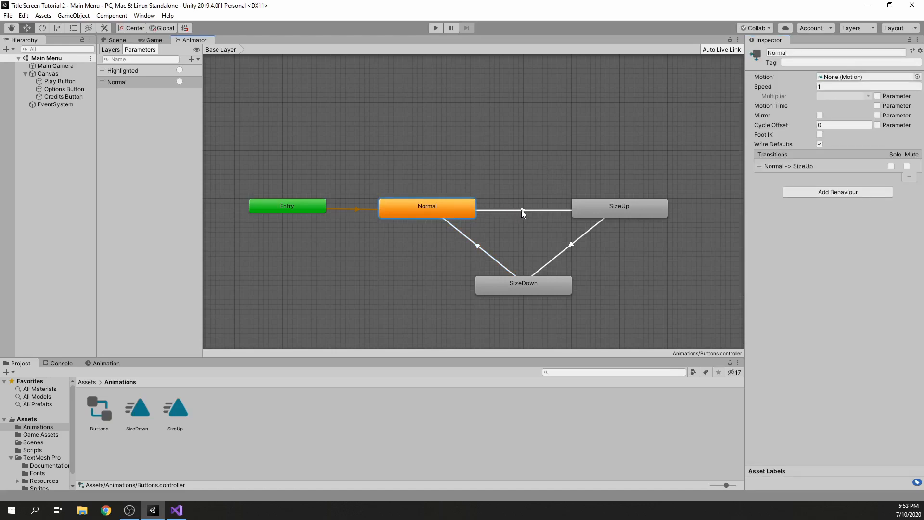
{"action": "left_click", "coordinate": [161, 41]}
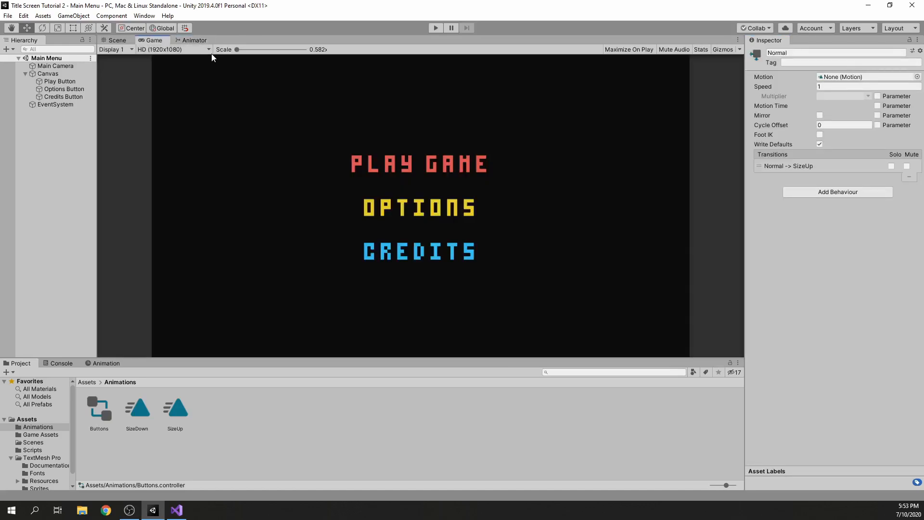
Review the Normal to SizeUp transition and the SizeUp state in the Animator, and compare them with the menu in the Game view
{"action": "left_click", "coordinate": [191, 41]}
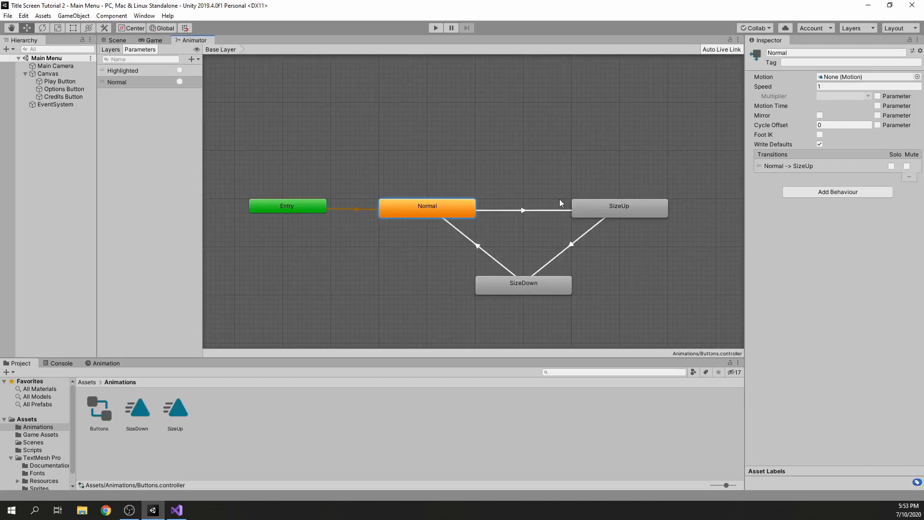
{"action": "left_click", "coordinate": [536, 210]}
{"action": "left_click", "coordinate": [648, 212]}
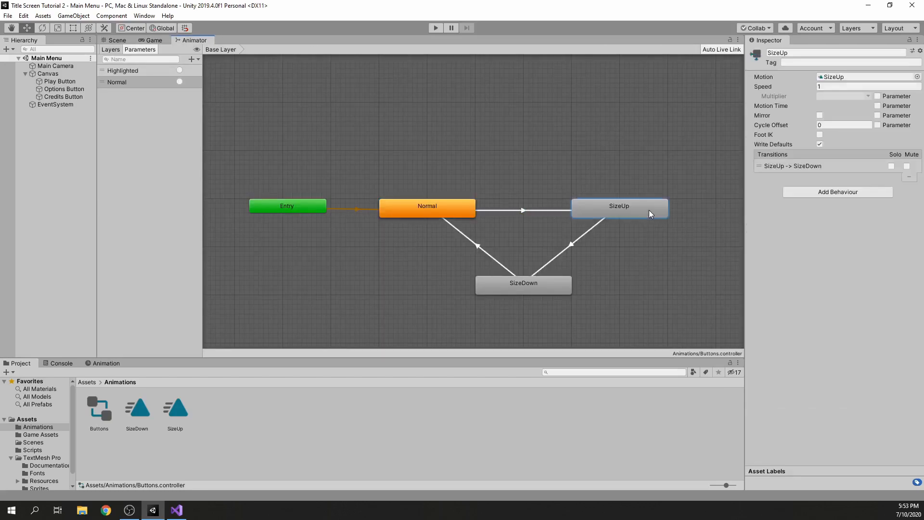
{"action": "left_click", "coordinate": [162, 41]}
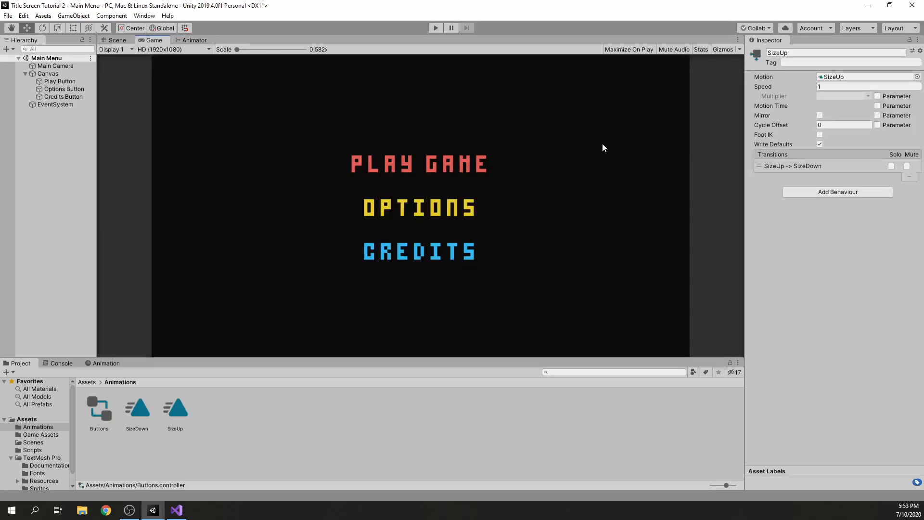
Review the return path in the Animator from SizeUp through SizeDown to Normal, including the SizeDown to Normal transition settings
{"action": "left_click", "coordinate": [207, 41]}
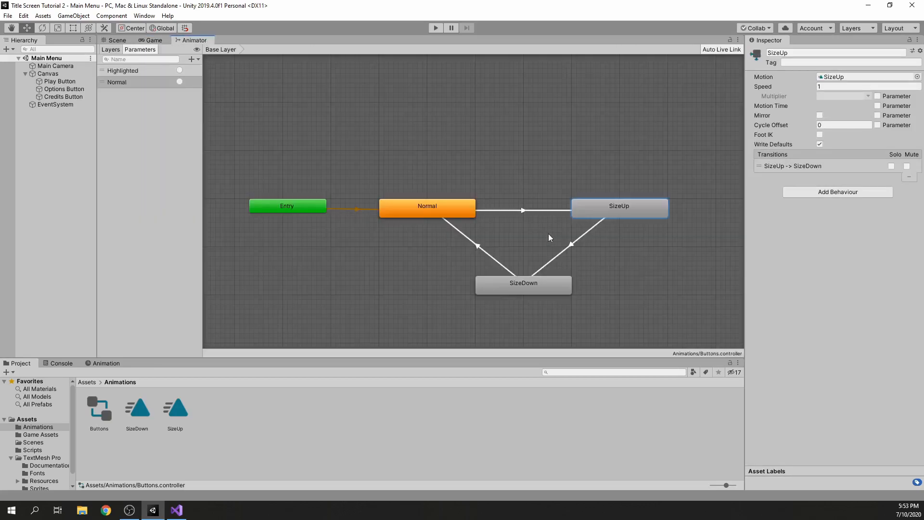
{"action": "left_click", "coordinate": [572, 248]}
{"action": "left_click", "coordinate": [518, 285]}
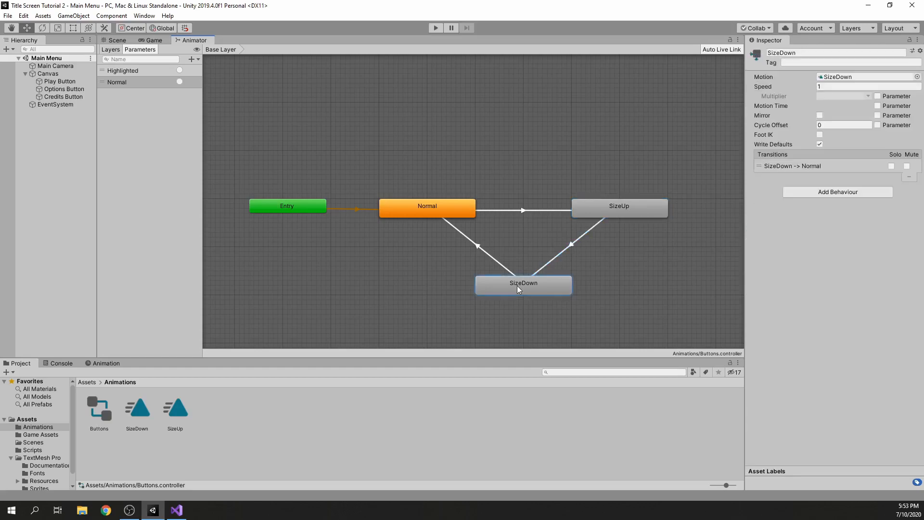
{"action": "left_click", "coordinate": [479, 248]}
{"action": "left_click", "coordinate": [460, 214]}
{"action": "left_click", "coordinate": [477, 245]}
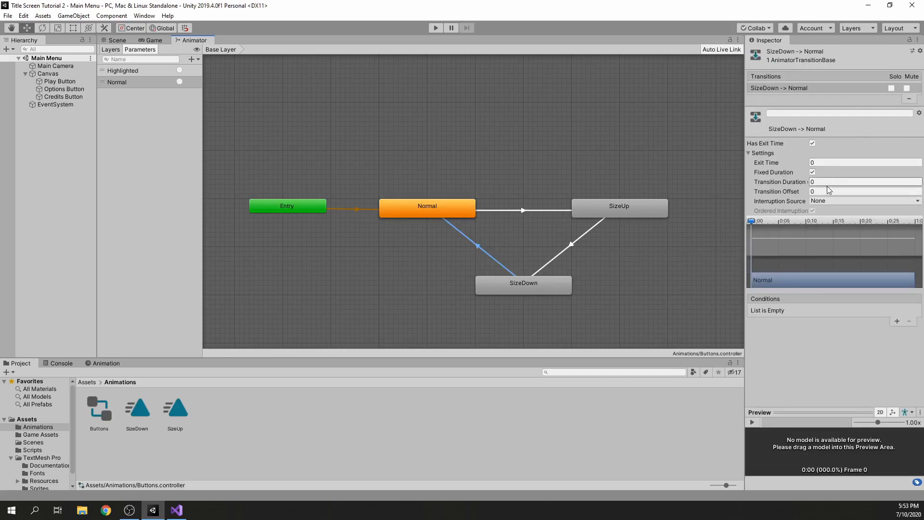
{"action": "left_click", "coordinate": [445, 208]}
{"action": "left_click", "coordinate": [449, 143]}
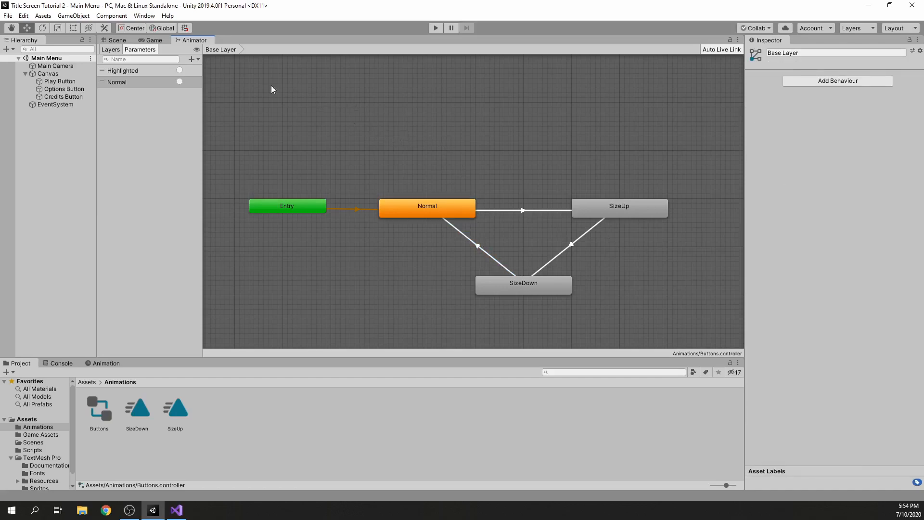
Run the Main Menu scene in the Game view with the Play Button selected to test the hover animations
{"action": "left_click", "coordinate": [149, 39]}
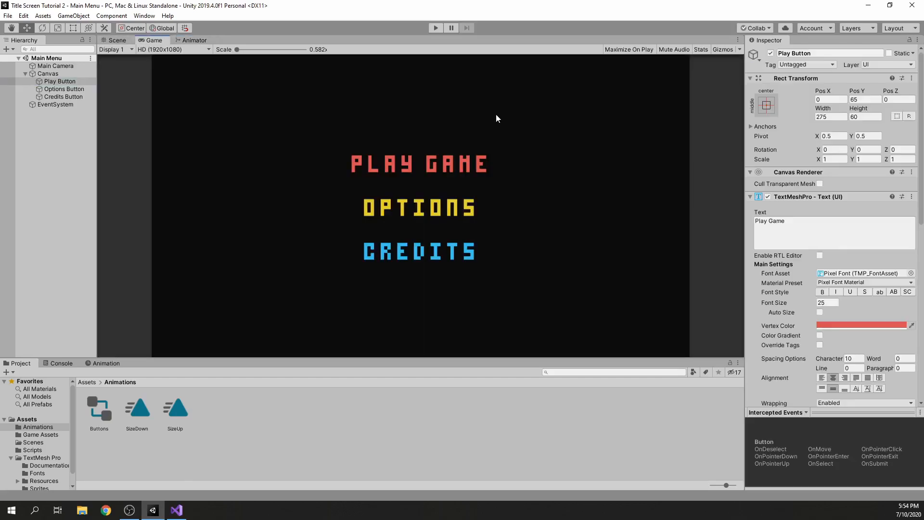
{"action": "left_click", "coordinate": [437, 32]}
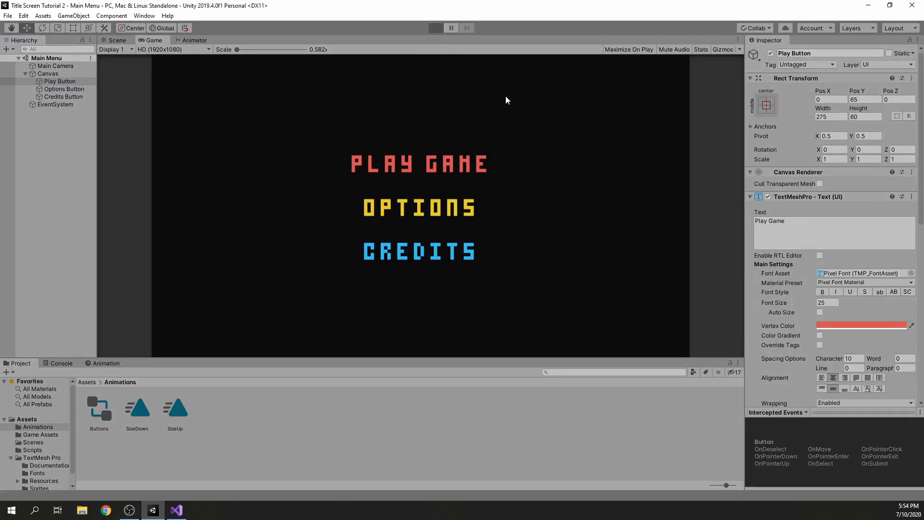
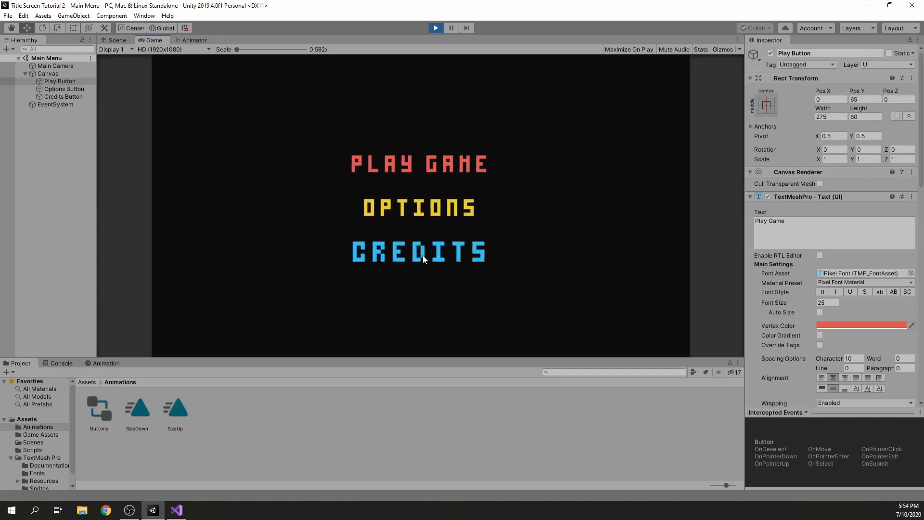
Test the Play Game button in the running menu, and stop the play test once the game scene opens
{"action": "left_click", "coordinate": [434, 165]}
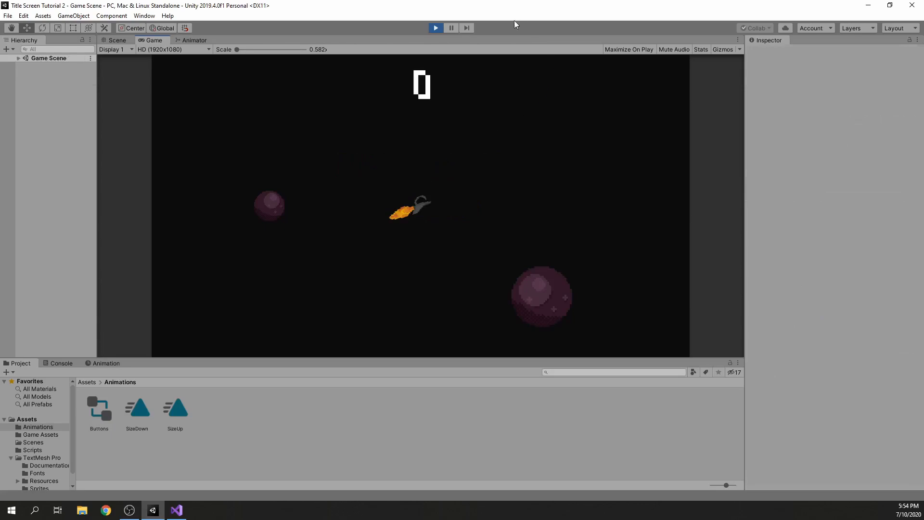
{"action": "left_click", "coordinate": [435, 29]}
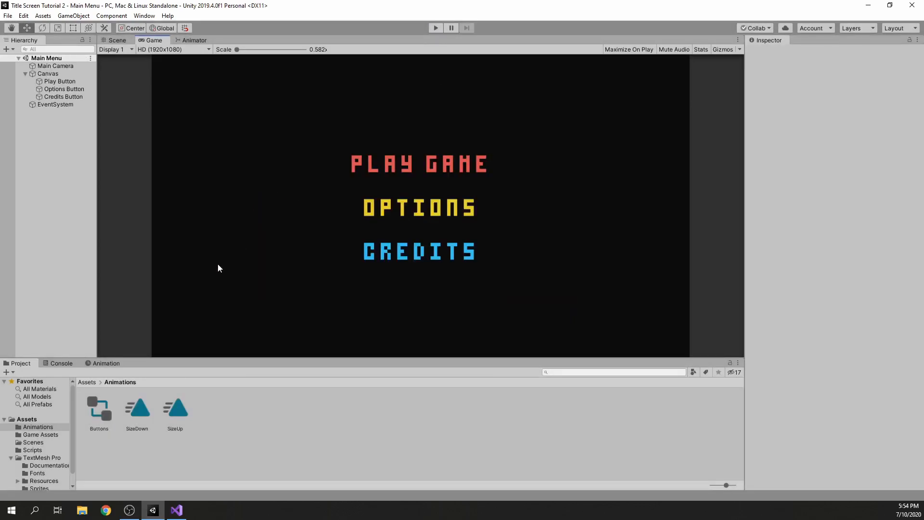
Play a preview of the Sound Effect audio clip stored in the Assets folder
{"action": "left_click", "coordinate": [89, 383]}
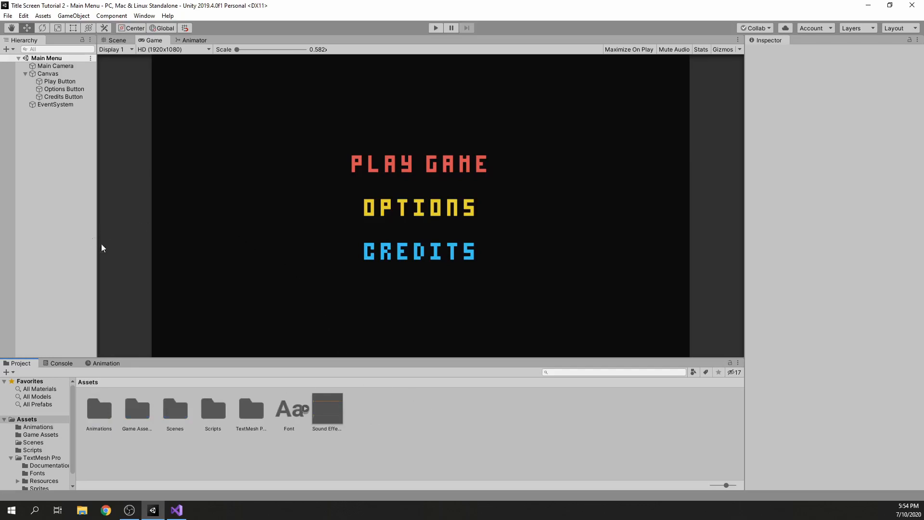
{"action": "left_click", "coordinate": [335, 412]}
{"action": "left_click", "coordinate": [885, 413]}
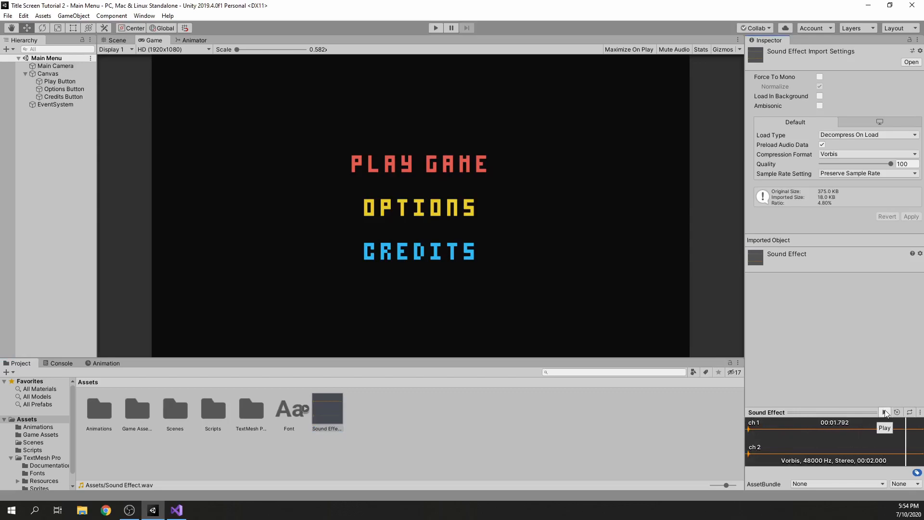
{"action": "left_click", "coordinate": [885, 413]}
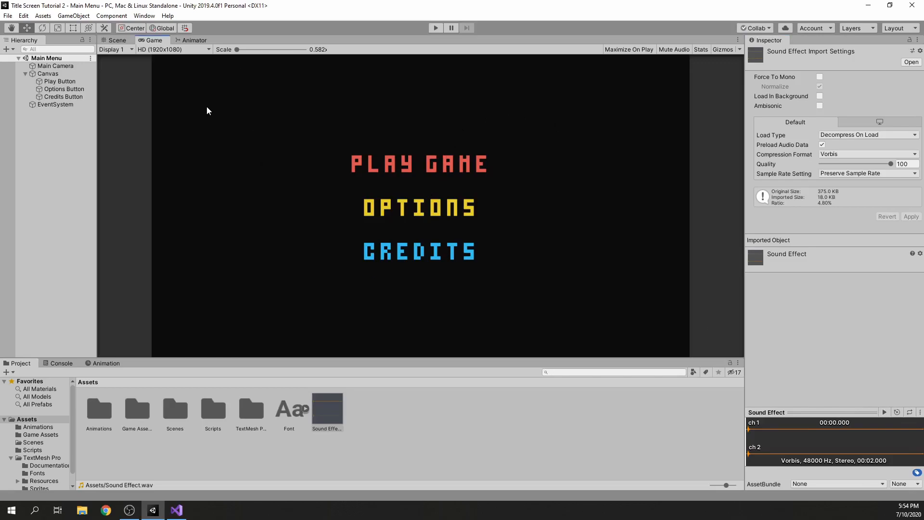
Create an empty GameObject named Audio at the root of the Main Menu scene
{"action": "left_click", "coordinate": [25, 73]}
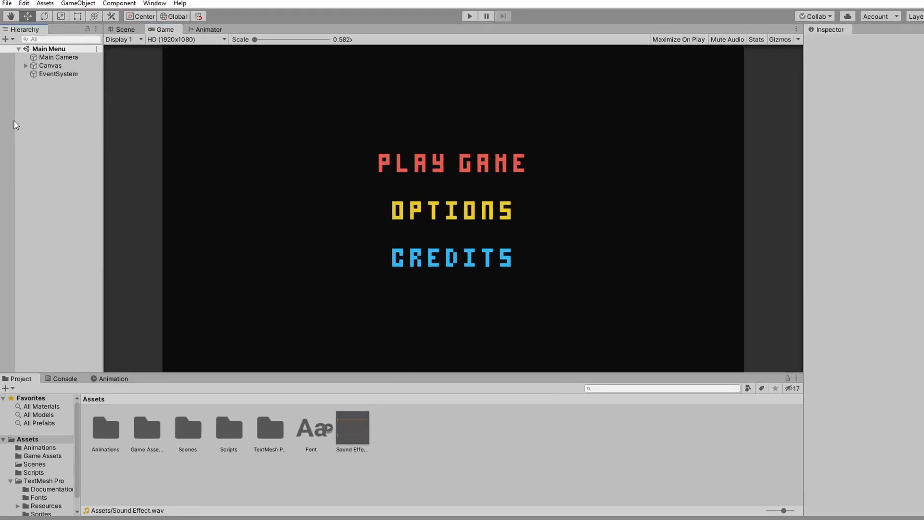
{"action": "right_click", "coordinate": [47, 107]}
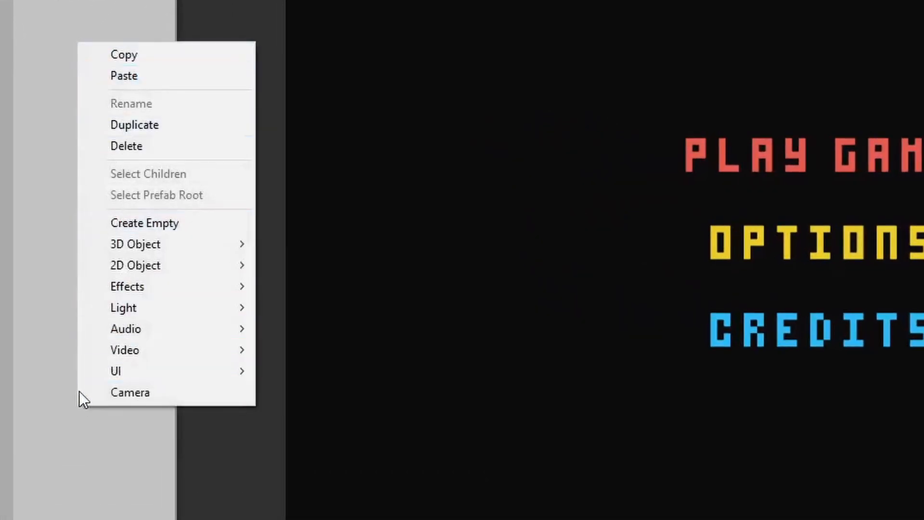
{"action": "left_click", "coordinate": [128, 222]}
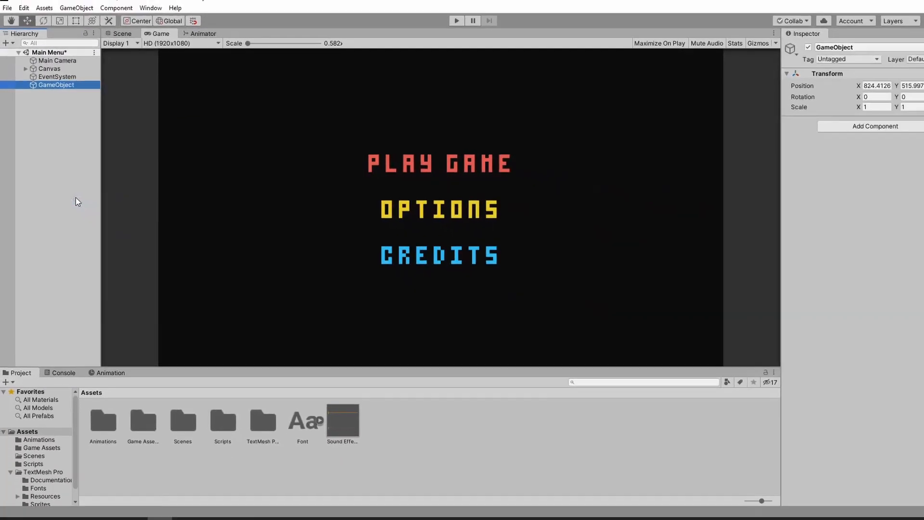
{"action": "type", "text": "Audio"}
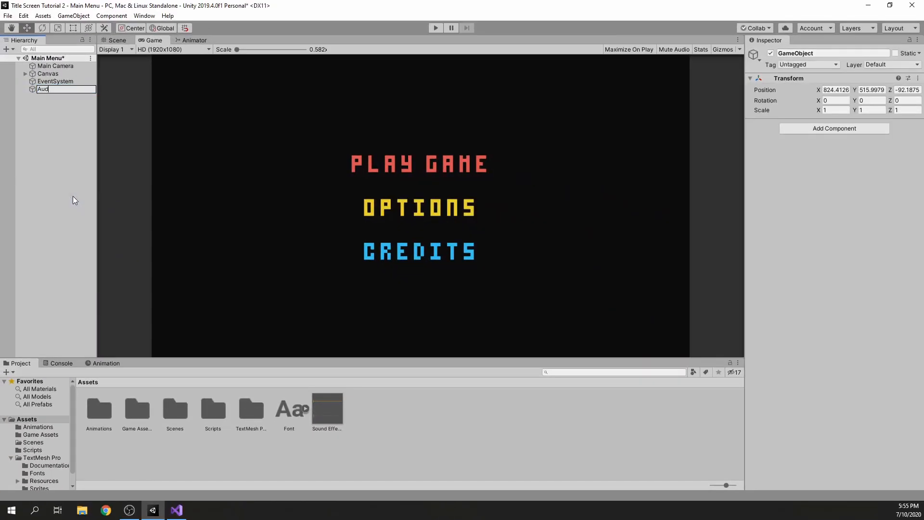
{"action": "left_click", "coordinate": [60, 194]}
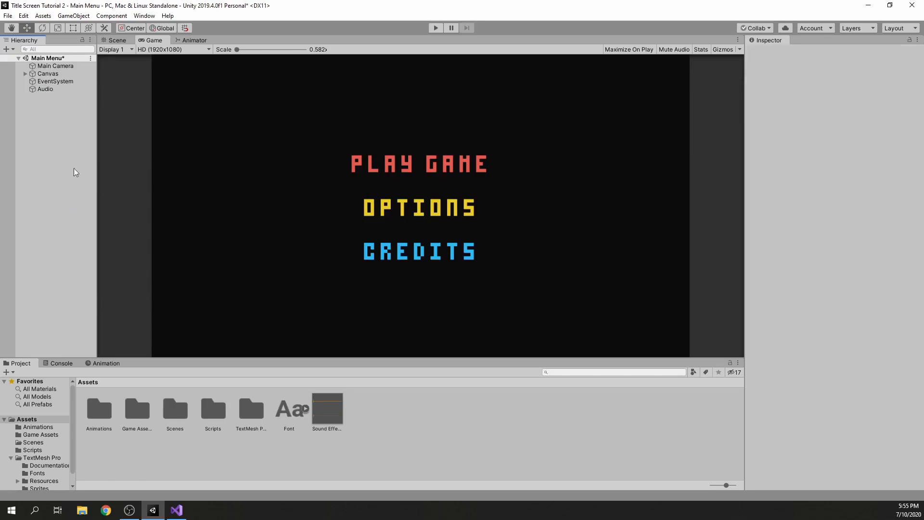
Reset the Audio object's transform and save the scene
{"action": "left_click", "coordinate": [58, 88]}
{"action": "left_click", "coordinate": [918, 78]}
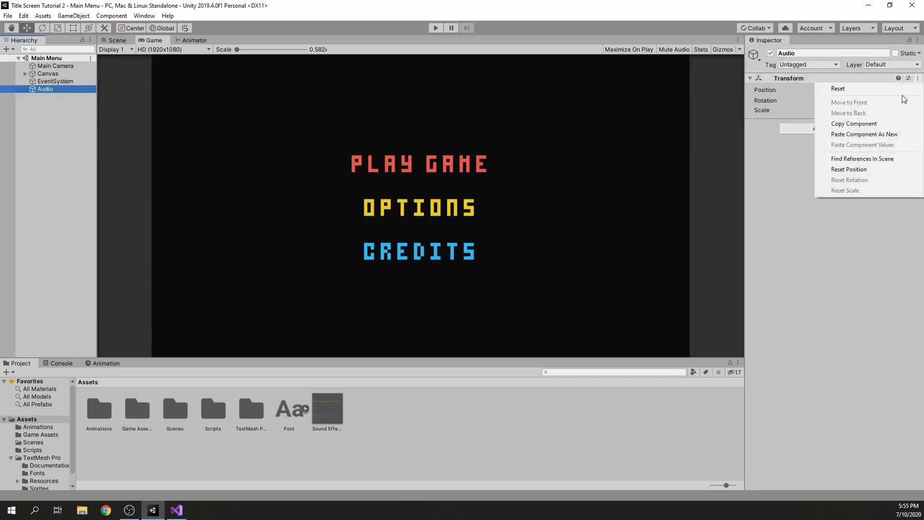
{"action": "left_click", "coordinate": [838, 88]}
{"action": "key", "text": "ctrl+s"}
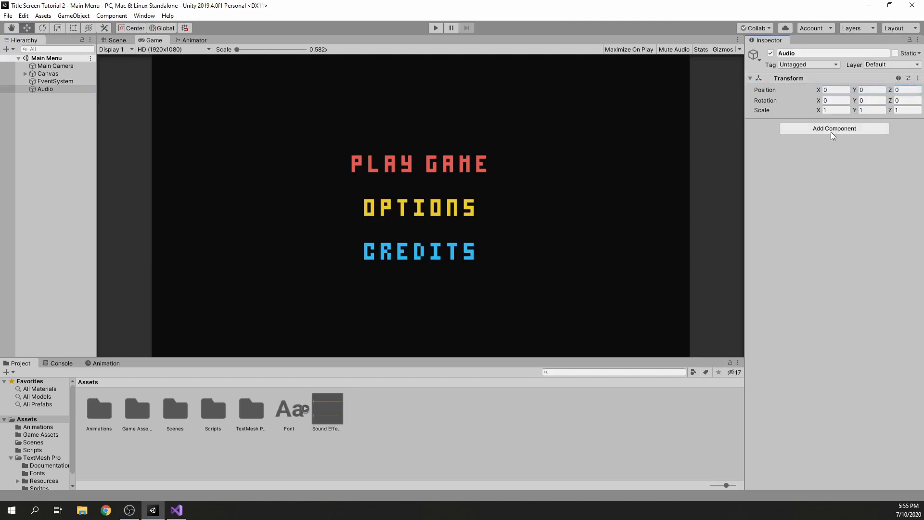
Create a new C# script named Destroy in the Scripts folder
{"action": "double_click", "coordinate": [216, 410]}
{"action": "right_click", "coordinate": [177, 411]}
{"action": "key", "text": "Escape"}
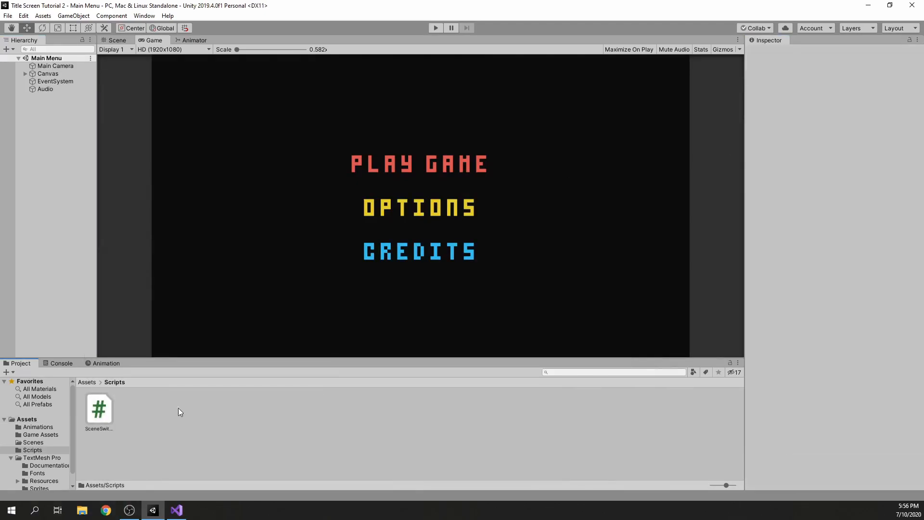
{"action": "right_click", "coordinate": [149, 410]}
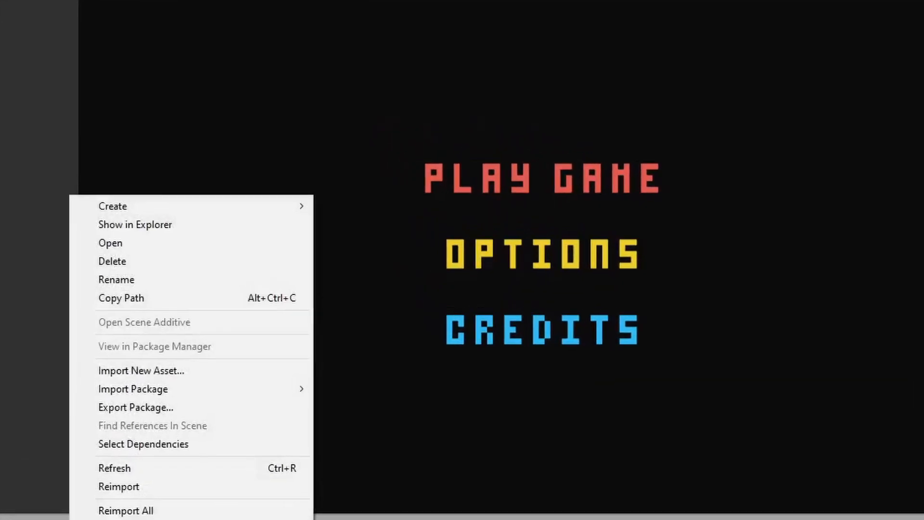
{"action": "mouse_move", "coordinate": [200, 180]}
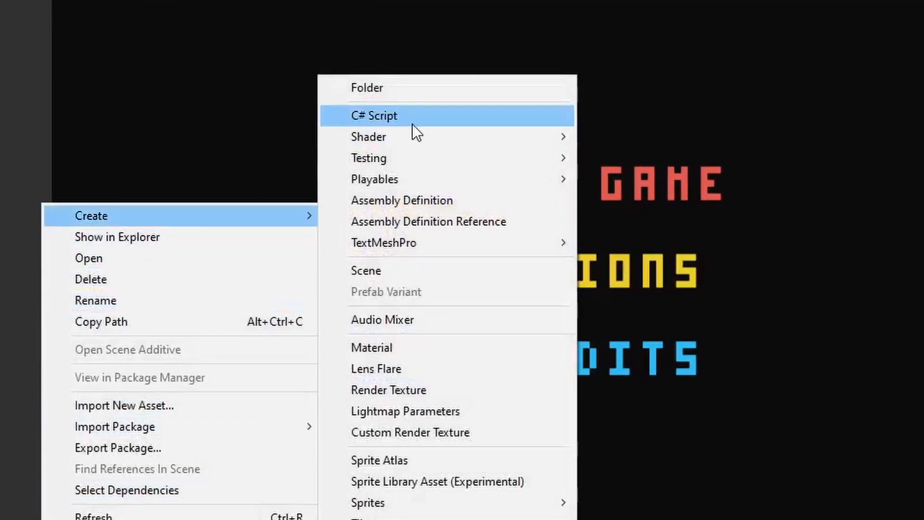
{"action": "left_click", "coordinate": [412, 122]}
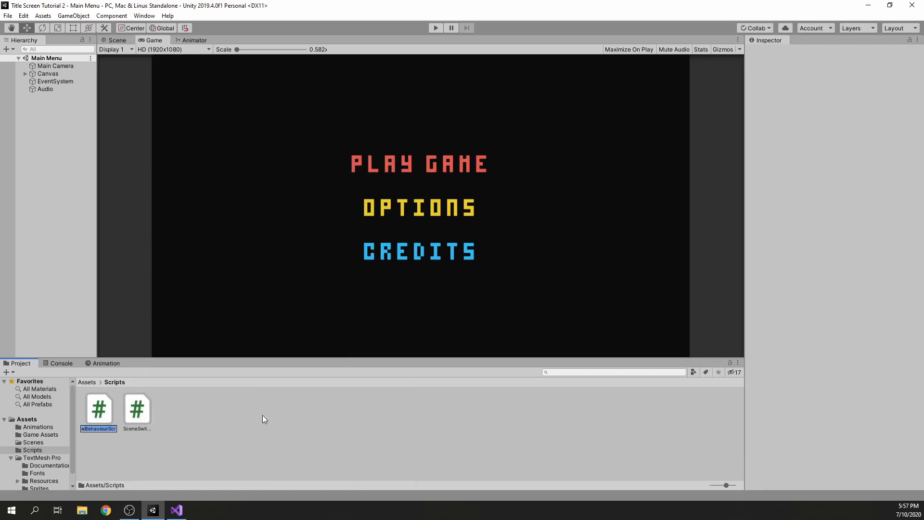
{"action": "type", "text": "Destroy"}
{"action": "key", "text": "Return"}
Open the Destroy script in Visual Studio and place the cursor in the empty class body
{"action": "key", "text": "alt+Tab"}
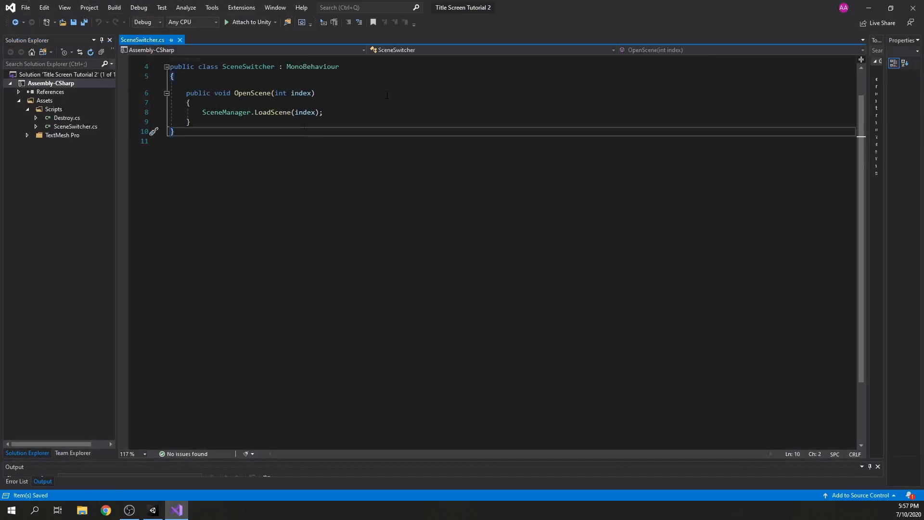
{"action": "left_click", "coordinate": [869, 8]}
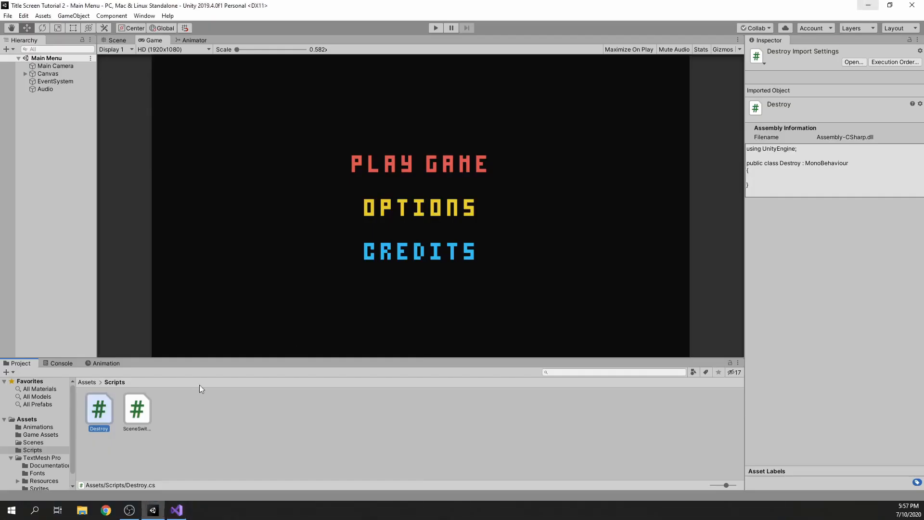
{"action": "double_click", "coordinate": [104, 412]}
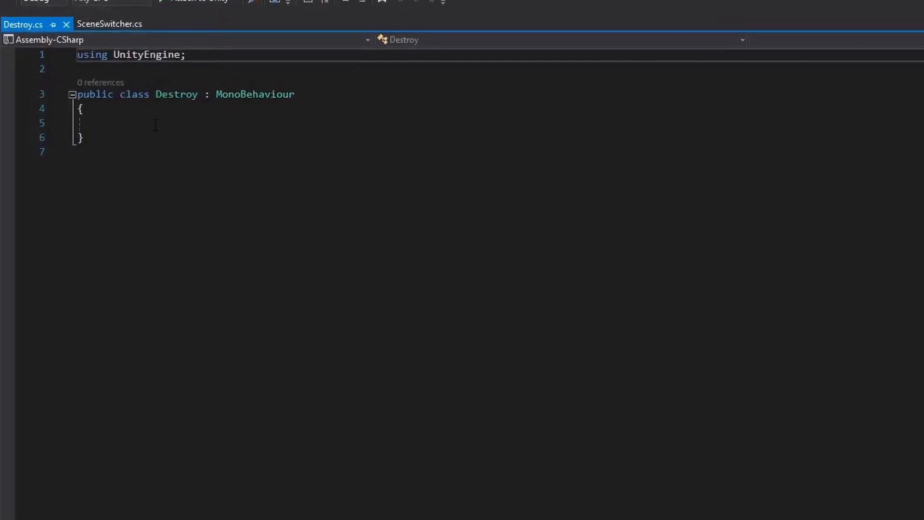
{"action": "left_click", "coordinate": [156, 125]}
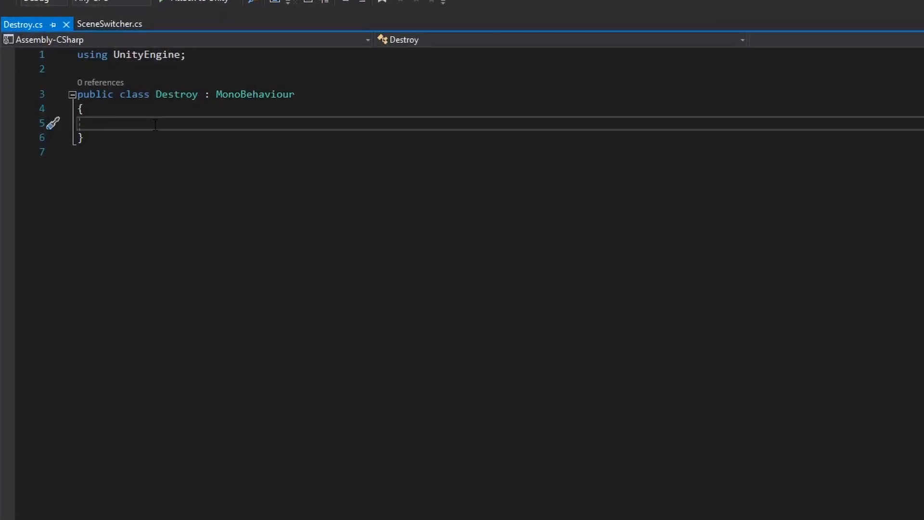
{"action": "type", "text": "destr"}
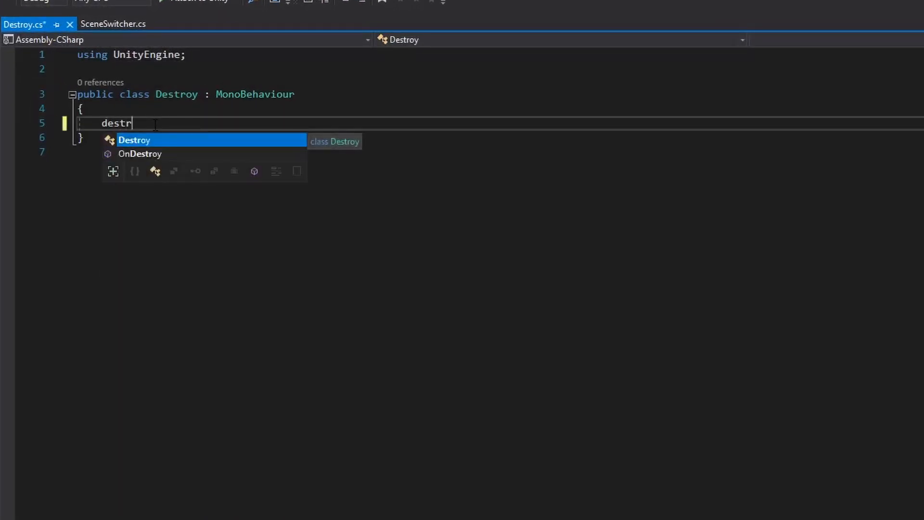
{"action": "key", "text": "BackSpace"}
{"action": "key", "text": "BackSpace"}
{"action": "key", "text": "BackSpace"}
{"action": "key", "text": "BackSpace"}
{"action": "key", "text": "BackSpace"}
Add a private void Start() method to the Destroy class
{"action": "type", "text": "void "}
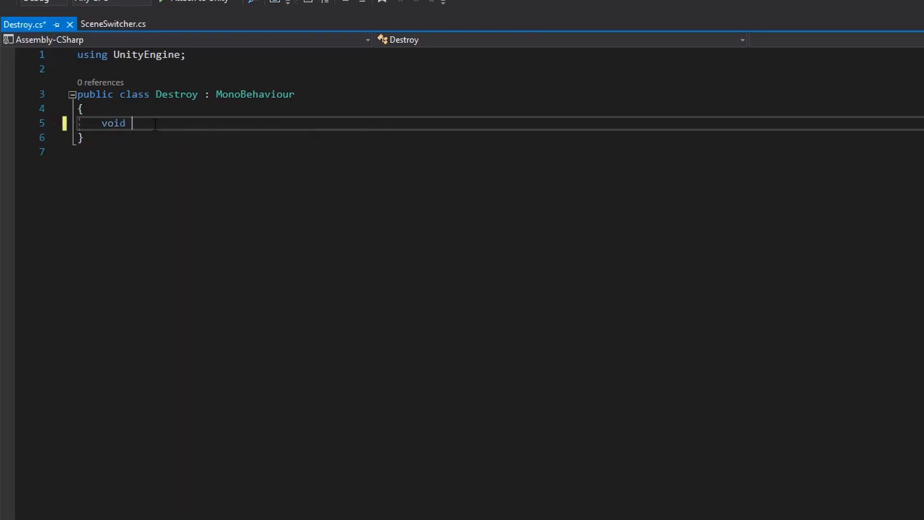
{"action": "type", "text": "Start"}
{"action": "key", "text": "Tab"}
Write the call Destroy(gameObject, 3f); inside the Start method and save the script
{"action": "type", "text": "Destr"}
{"action": "key", "text": "Tab"}
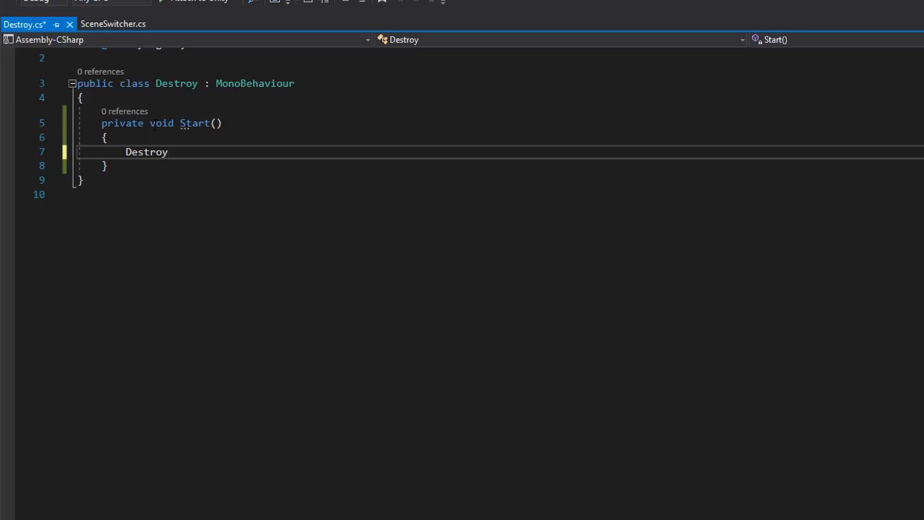
{"action": "type", "text": "(game"}
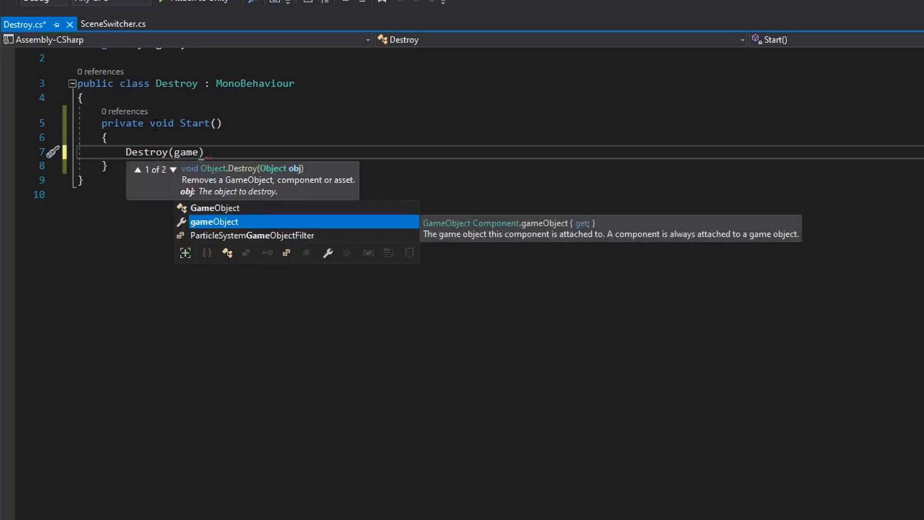
{"action": "key", "text": "Tab"}
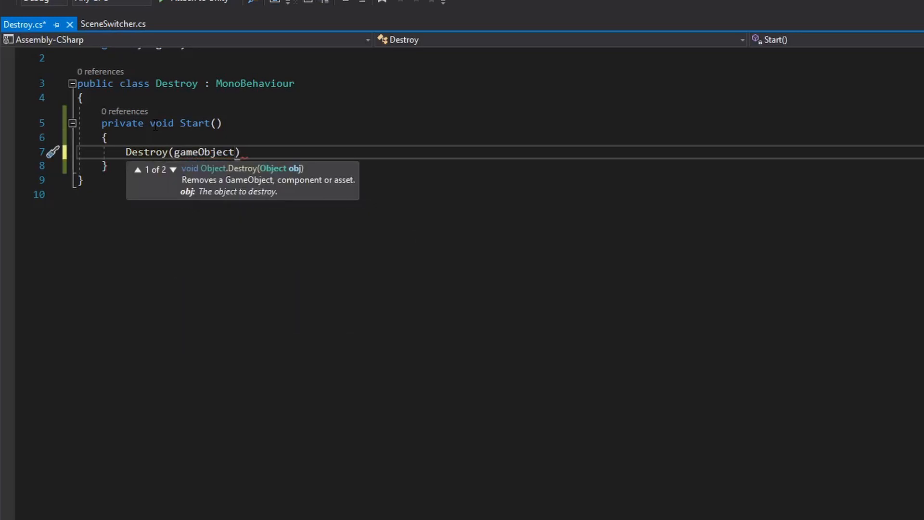
{"action": "type", "text": ", 3f);"}
{"action": "key", "text": "ctrl+s"}
{"action": "scroll", "coordinate": [309, 174], "scroll_direction": "up", "scroll_amount": 1}
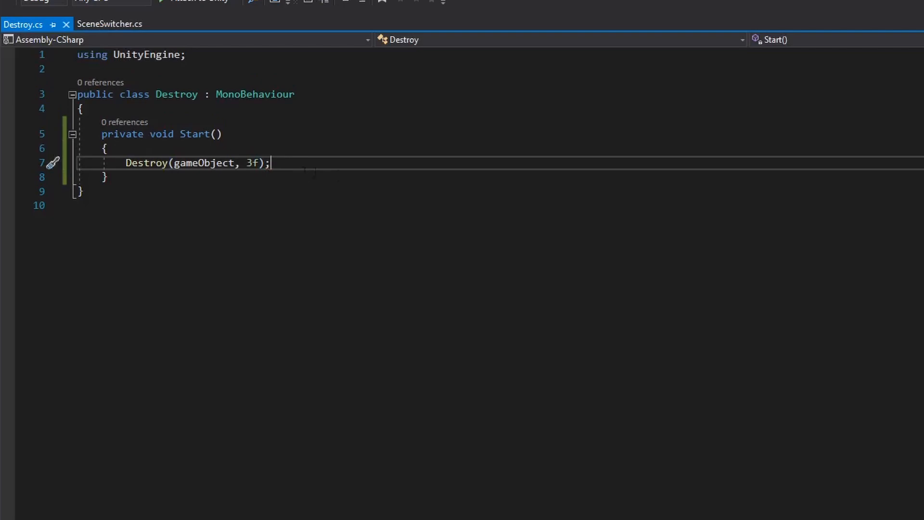
{"action": "left_click", "coordinate": [138, 163]}
{"action": "left_click", "coordinate": [192, 163]}
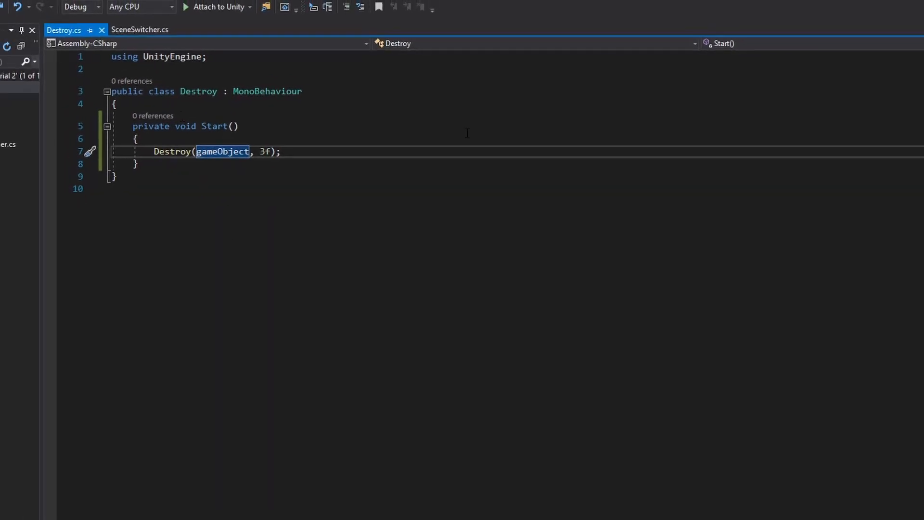
{"action": "left_click", "coordinate": [282, 141]}
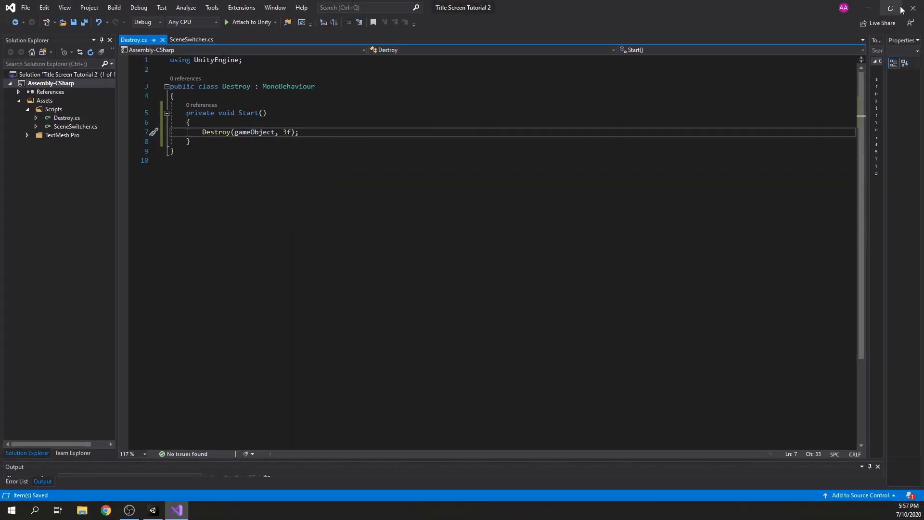
Return to Unity and attach the Destroy script to the Audio object
{"action": "left_click", "coordinate": [871, 9]}
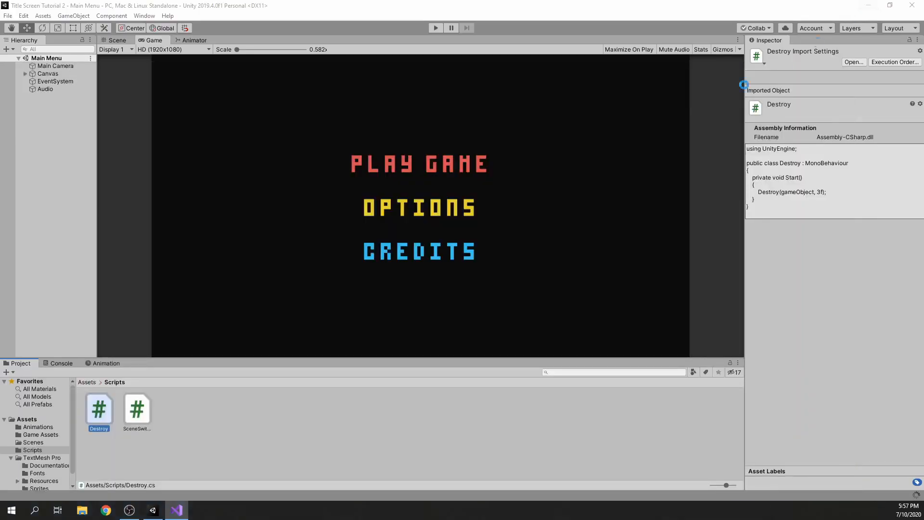
{"action": "left_click", "coordinate": [53, 90]}
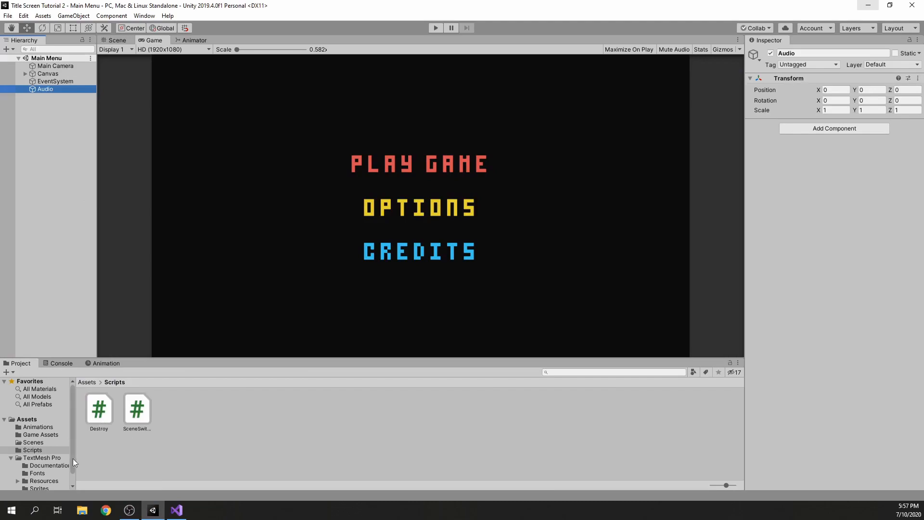
{"action": "left_click_drag", "start_coordinate": [98, 409], "coordinate": [857, 161]}
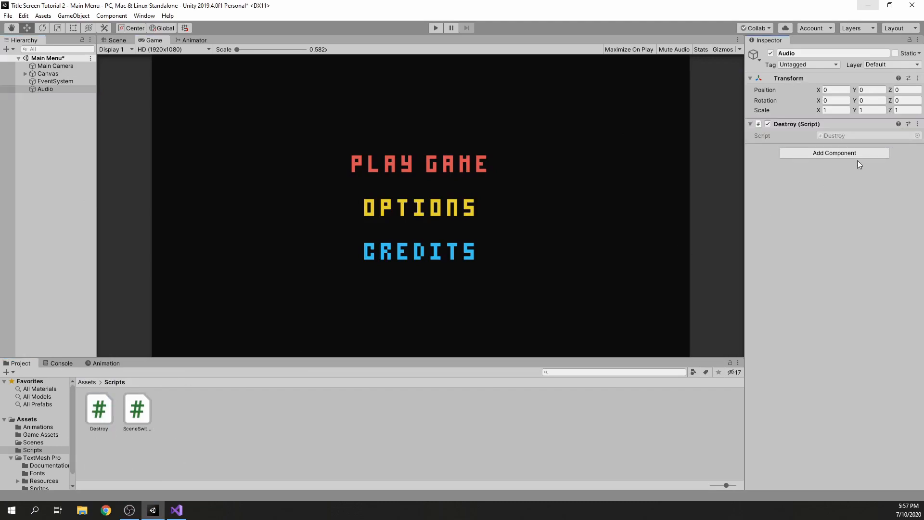
Add an Audio Source component to the Audio object and set its volume to 0.25
{"action": "left_click", "coordinate": [803, 102]}
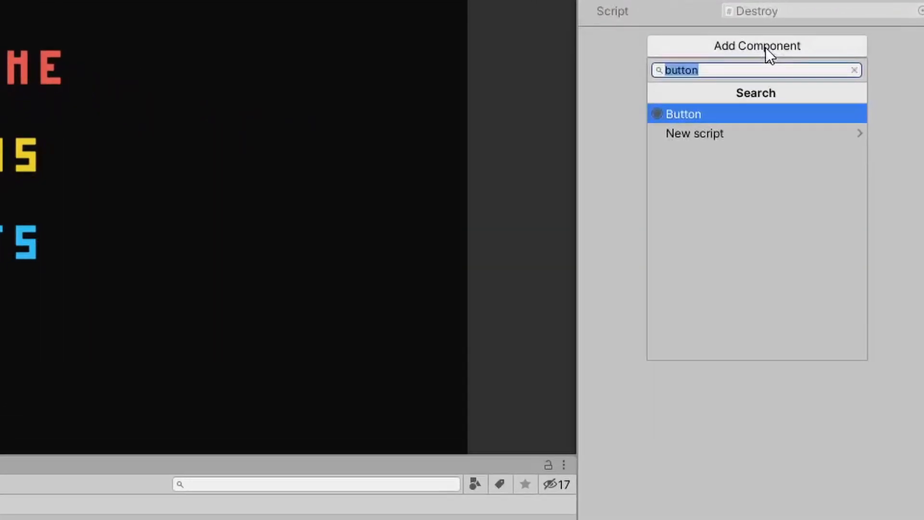
{"action": "type", "text": "audios"}
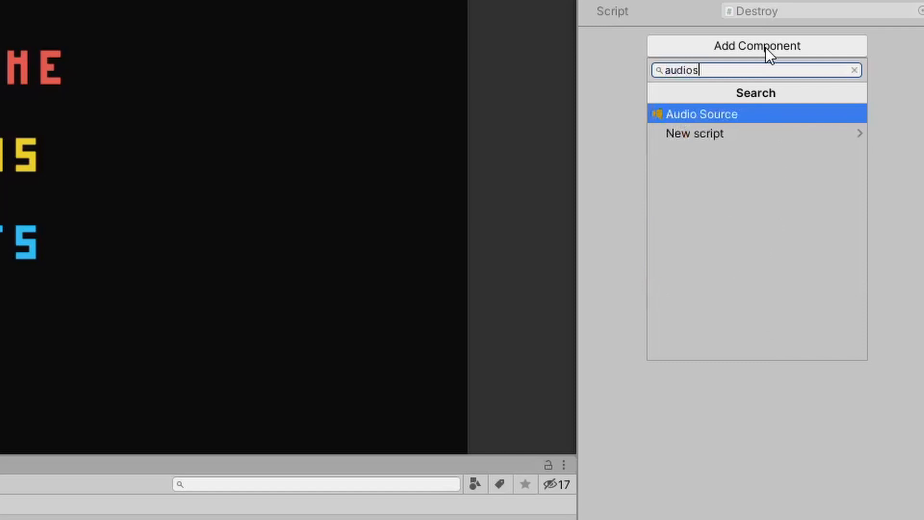
{"action": "key", "text": "Return"}
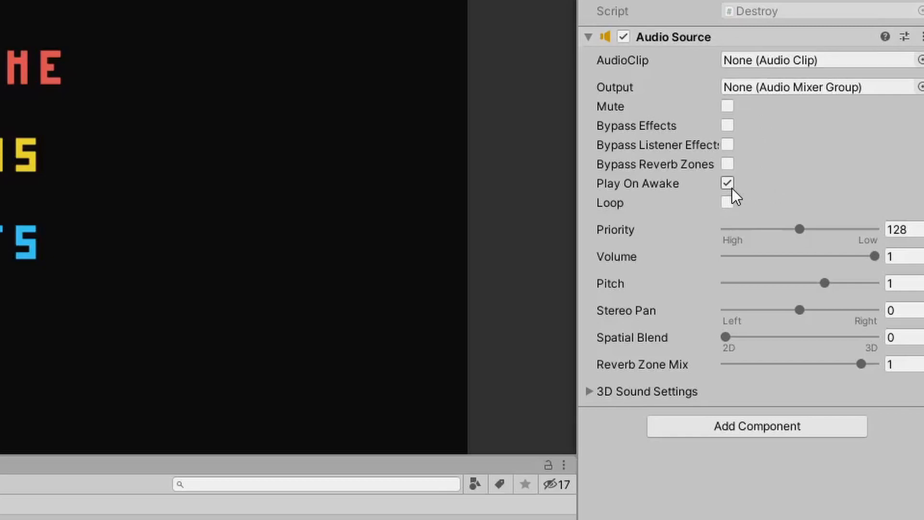
{"action": "left_click", "coordinate": [908, 255]}
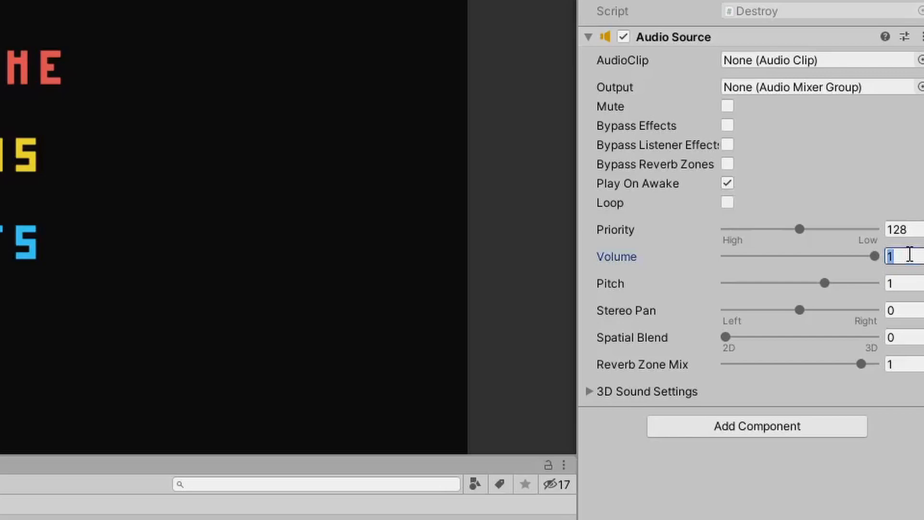
{"action": "type", "text": "0.25"}
{"action": "key", "text": "Return"}
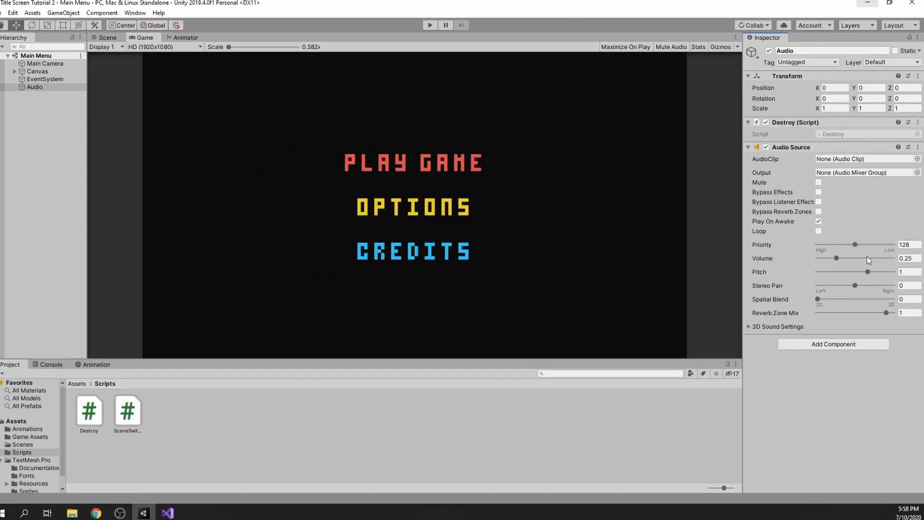
Assign the Sound Effect clip as the Audio Source's AudioClip and save the scene
{"action": "left_click", "coordinate": [918, 161]}
{"action": "double_click", "coordinate": [491, 310]}
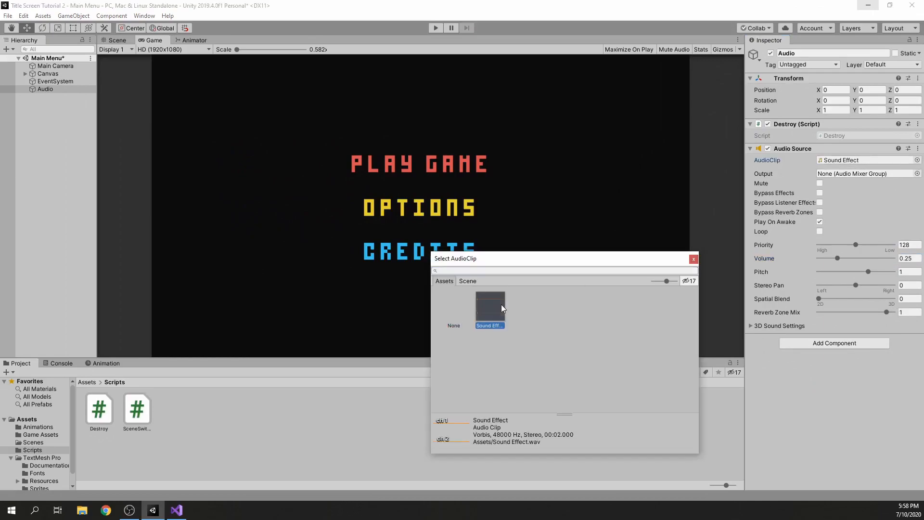
{"action": "key", "text": "ctrl+s"}
{"action": "left_click", "coordinate": [87, 382]}
{"action": "left_click_drag", "start_coordinate": [330, 412], "coordinate": [843, 162]}
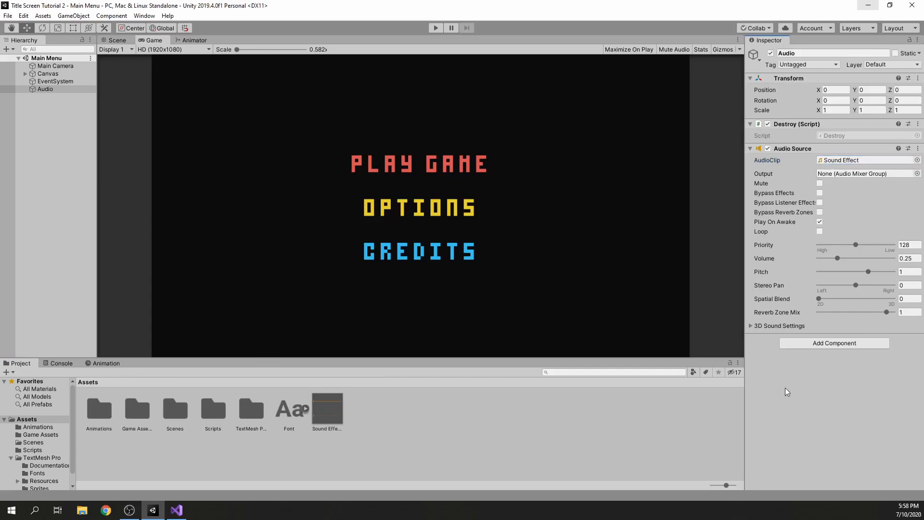
Turn the Audio object into a prefab in the Assets folder and save the scene
{"action": "left_click", "coordinate": [74, 113]}
{"action": "left_click_drag", "start_coordinate": [44, 90], "coordinate": [391, 410]}
{"action": "left_click", "coordinate": [400, 404]}
{"action": "key", "text": "ctrl+s"}
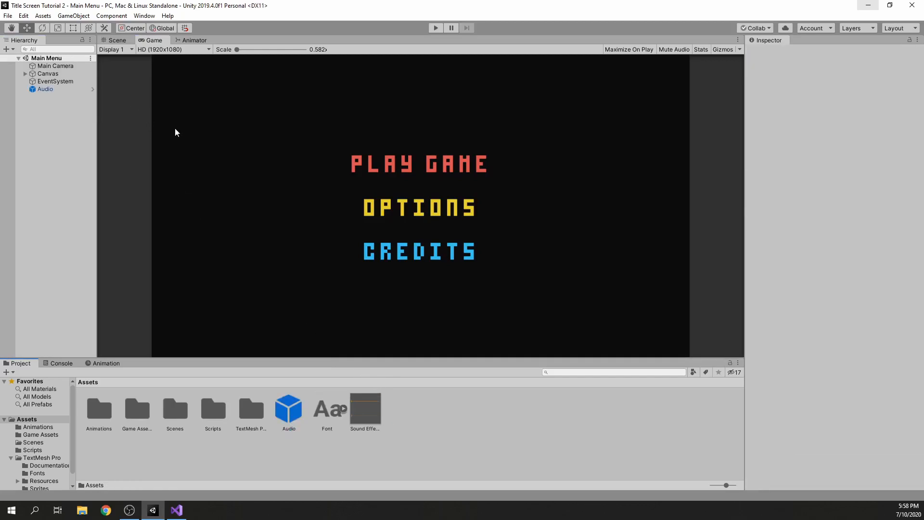
Delete the Audio object from the scene hierarchy and save the Main Menu scene
{"action": "left_click", "coordinate": [49, 91]}
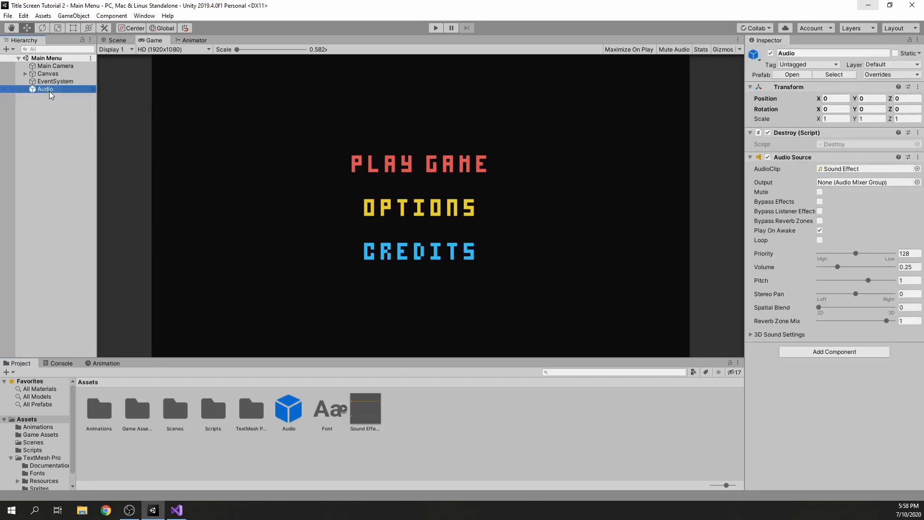
{"action": "key", "text": "Delete"}
{"action": "key", "text": "ctrl+s"}
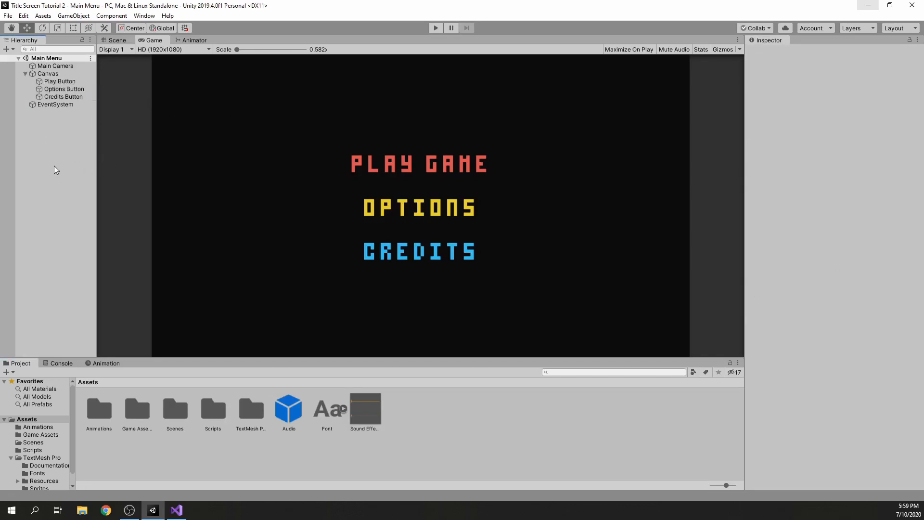
Create a C# script named PlayAudio in the Scripts folder and open it in Visual Studio
{"action": "double_click", "coordinate": [210, 414]}
{"action": "right_click", "coordinate": [200, 412]}
{"action": "mouse_move", "coordinate": [251, 176]}
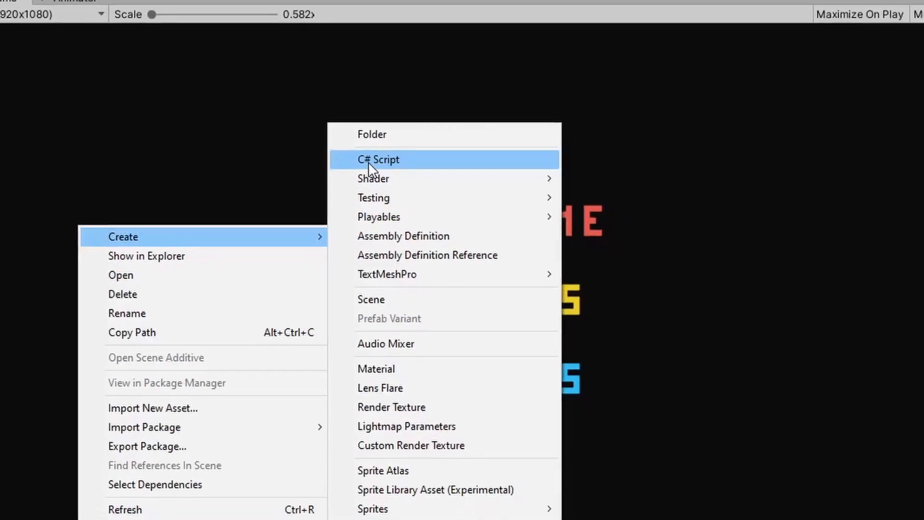
{"action": "left_click", "coordinate": [372, 169]}
{"action": "type", "text": "PlayAudio"}
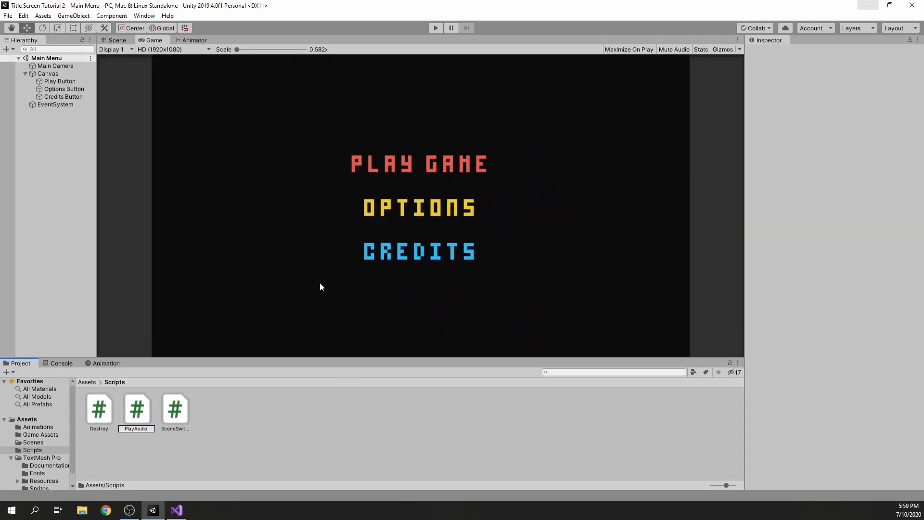
{"action": "key", "text": "Return"}
{"action": "key", "text": "Return"}
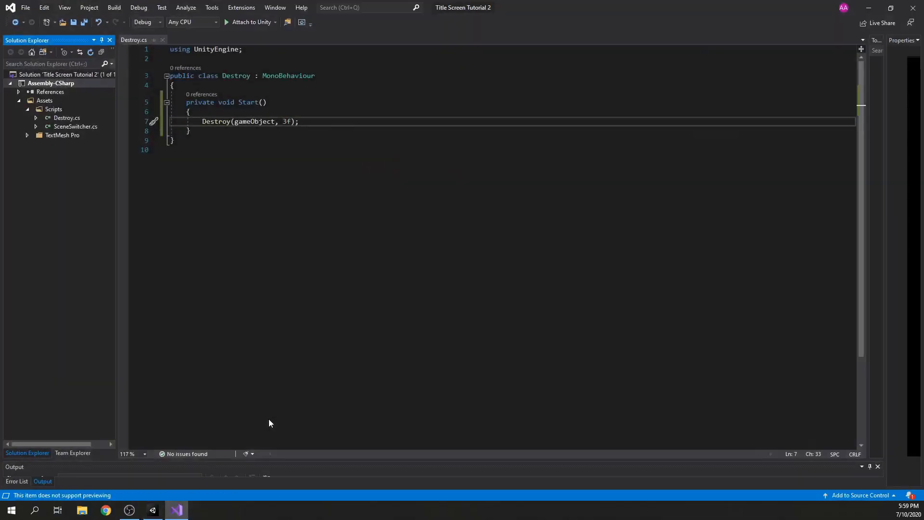
{"action": "left_click", "coordinate": [869, 8]}
{"action": "left_click", "coordinate": [226, 423]}
{"action": "double_click", "coordinate": [140, 419]}
Declare a public GameObject field named audioObj in the PlayAudio class and save the script
{"action": "left_click", "coordinate": [249, 105]}
{"action": "type", "text": "public"}
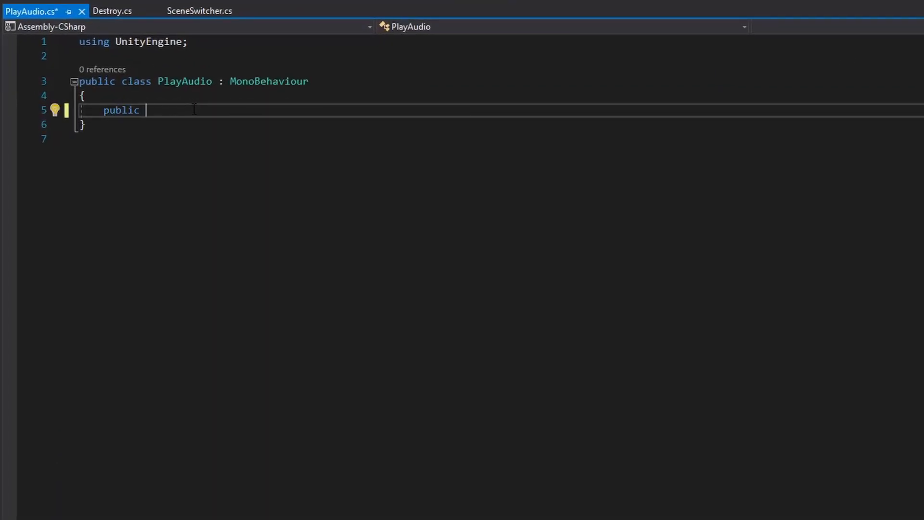
{"action": "type", "text": " Gam"}
{"action": "key", "text": "Tab"}
{"action": "type", "text": "audio"}
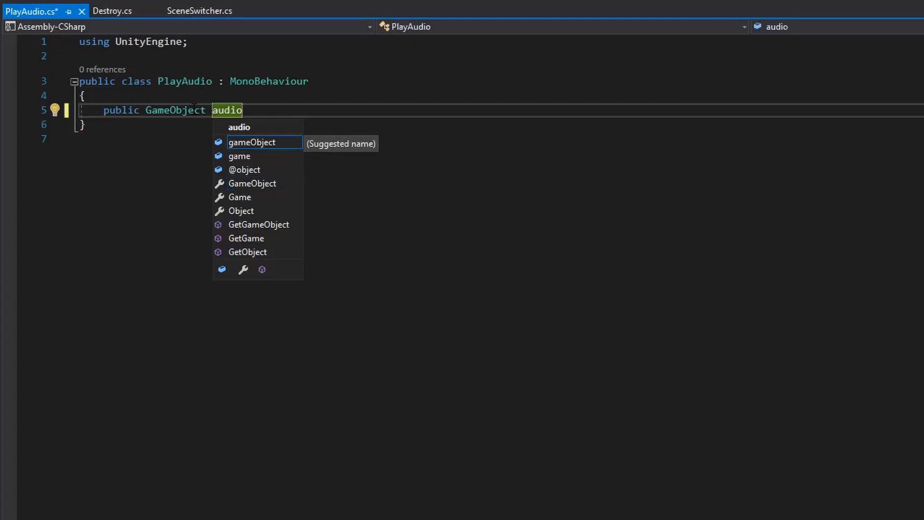
{"action": "type", "text": "Obj;"}
{"action": "key", "text": "ctrl+s"}
Add an empty public void DropAudio() method below the audioObj field and save the script
{"action": "key", "text": "Return"}
{"action": "key", "text": "Return"}
{"action": "type", "text": "public void "}
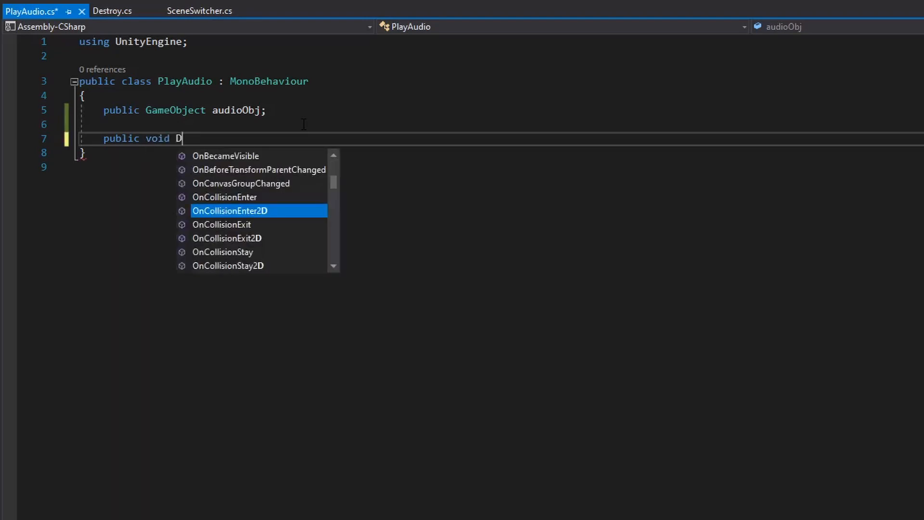
{"action": "type", "text": "Drop"}
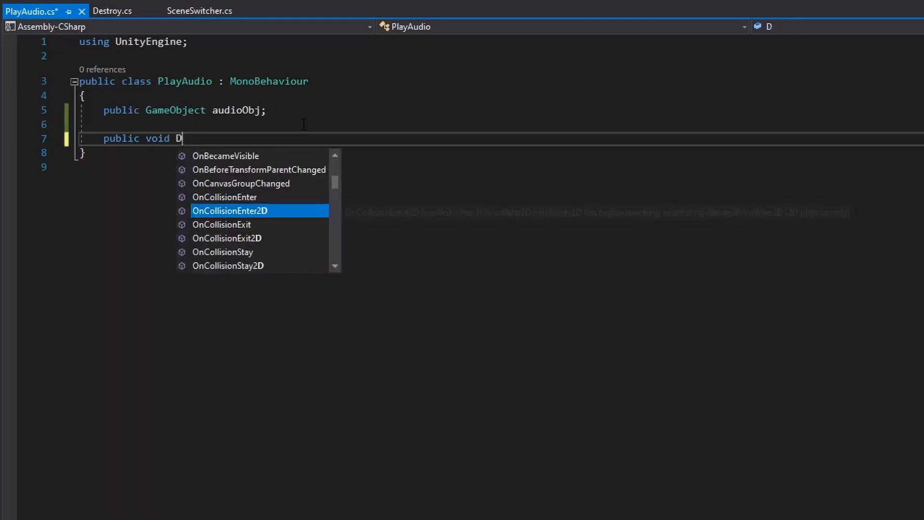
{"action": "type", "text": "Audio("}
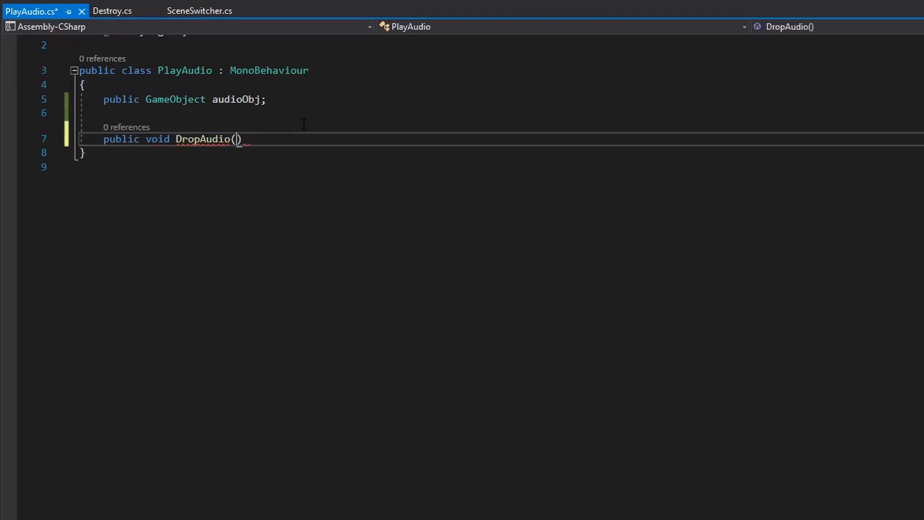
{"action": "key", "text": "Return"}
{"action": "type", "text": "{"}
{"action": "key", "text": "Return"}
{"action": "key", "text": "ctrl+s"}
Inside DropAudio, write Instantiate(audioObj, transform.position, transform.rotation); and save the script
{"action": "type", "text": "Instantiate"}
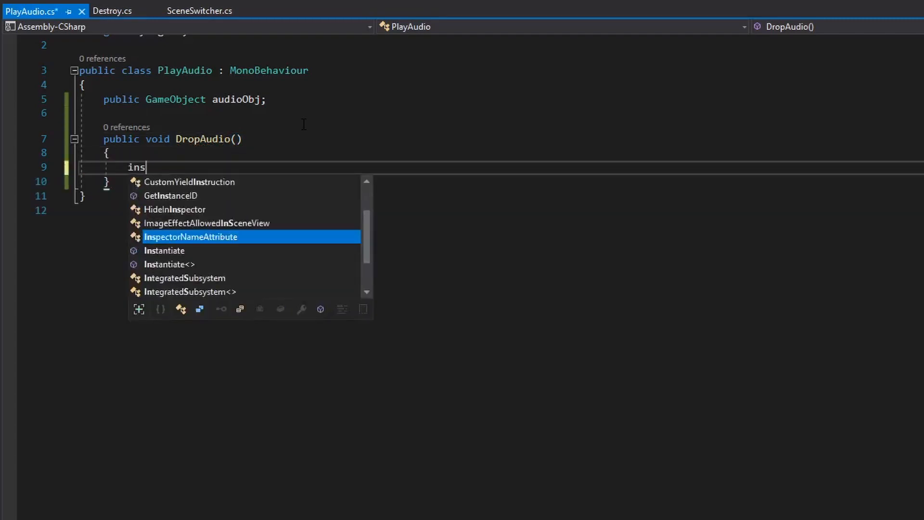
{"action": "type", "text": "("}
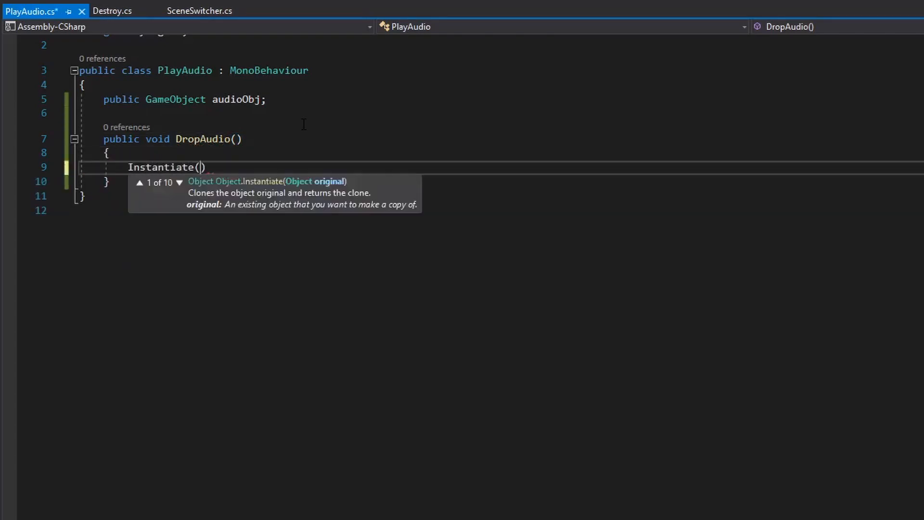
{"action": "type", "text": "audi"}
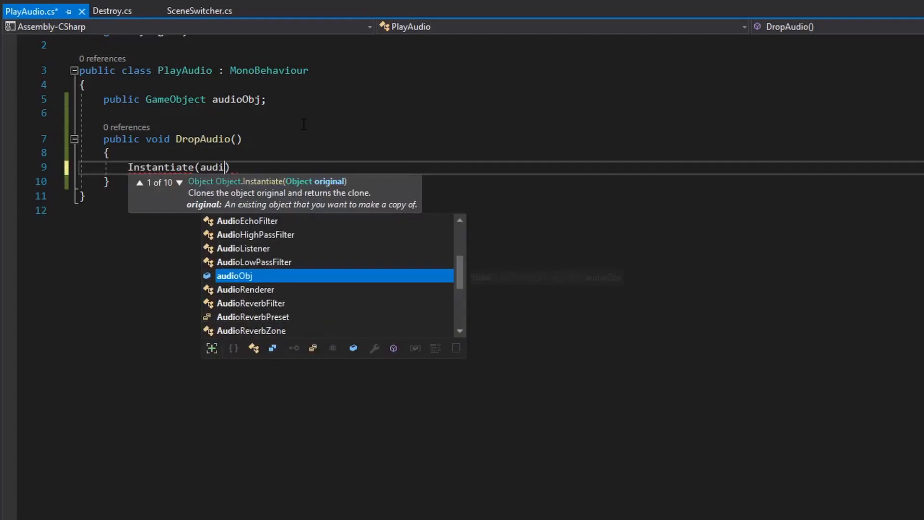
{"action": "key", "text": "Tab"}
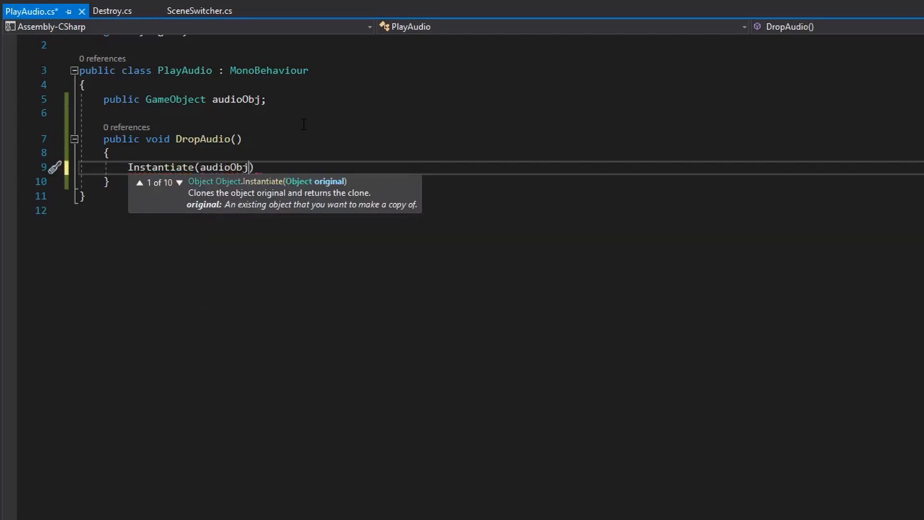
{"action": "type", "text": ", transform,s"}
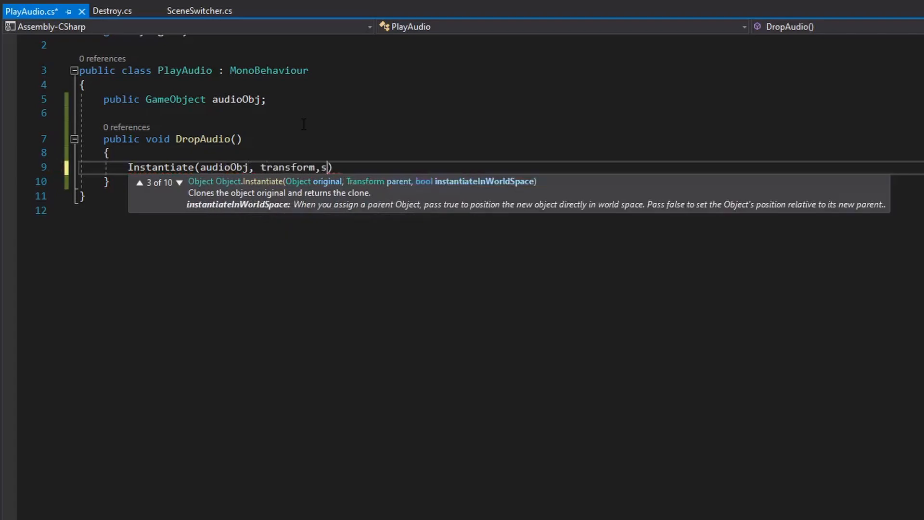
{"action": "key", "text": "BackSpace"}
{"action": "key", "text": "BackSpace"}
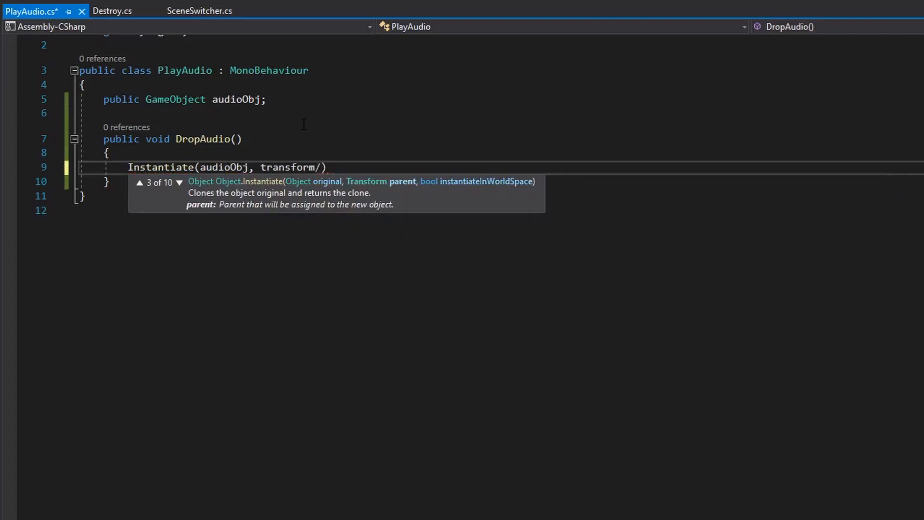
{"action": "type", "text": ".p"}
{"action": "key", "text": "Tab"}
{"action": "type", "text": ", tr"}
{"action": "key", "text": "Tab"}
{"action": "type", "text": ".rota"}
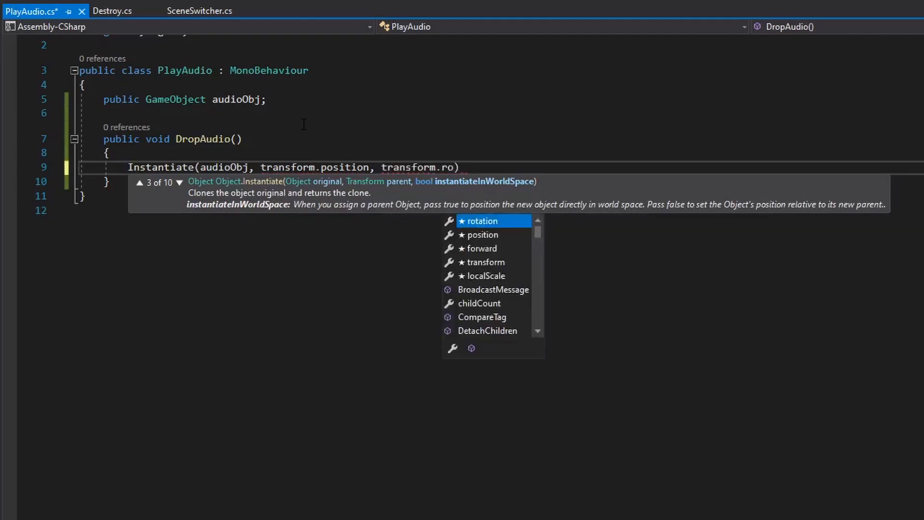
{"action": "key", "text": "Tab"}
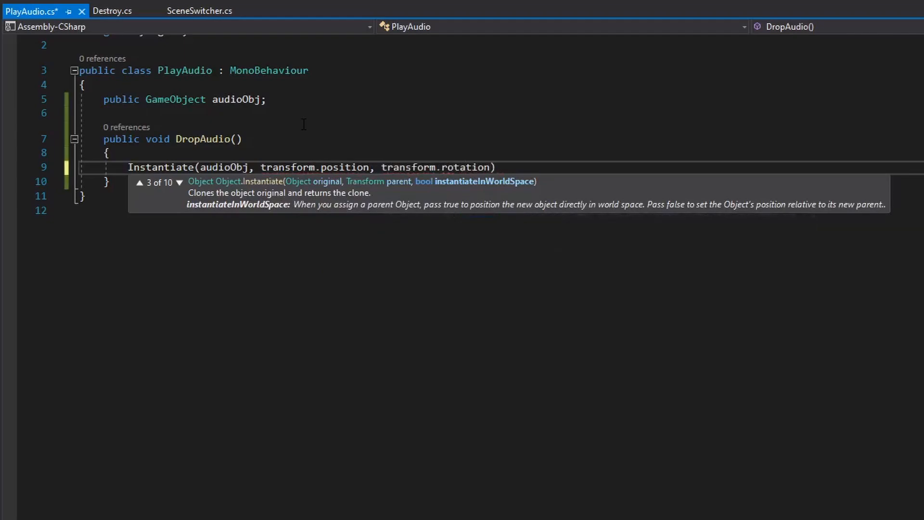
{"action": "type", "text": ";"}
{"action": "key", "text": "ctrl+s"}
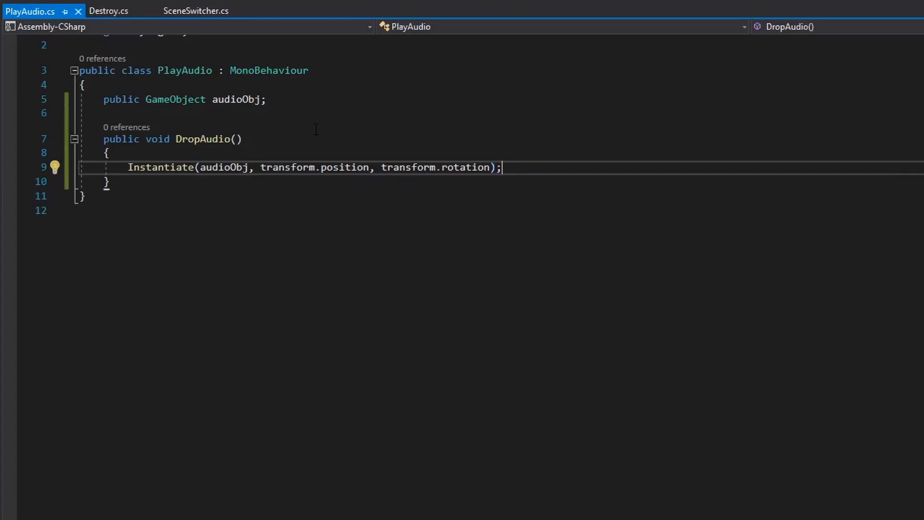
{"action": "scroll", "coordinate": [316, 129], "scroll_direction": "up", "scroll_amount": 1}
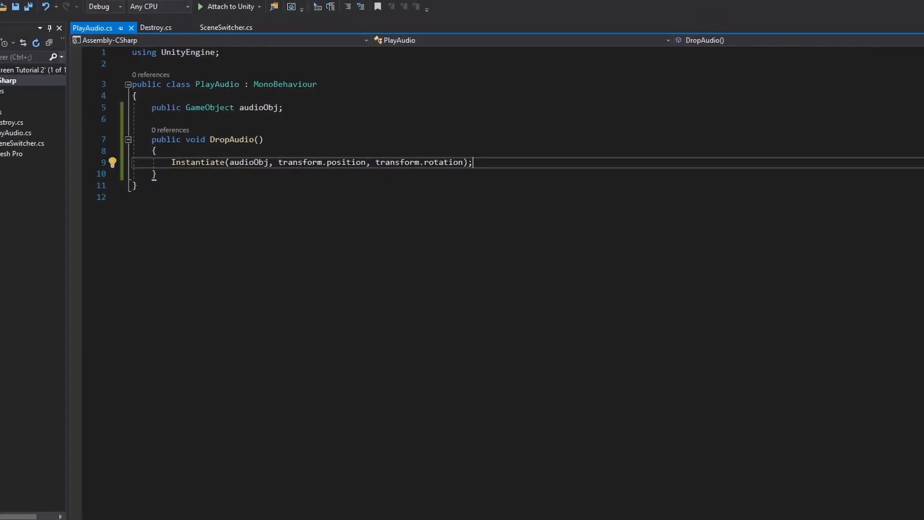
Return to Unity and attach the PlayAudio script to the Main Camera
{"action": "left_click", "coordinate": [905, 2]}
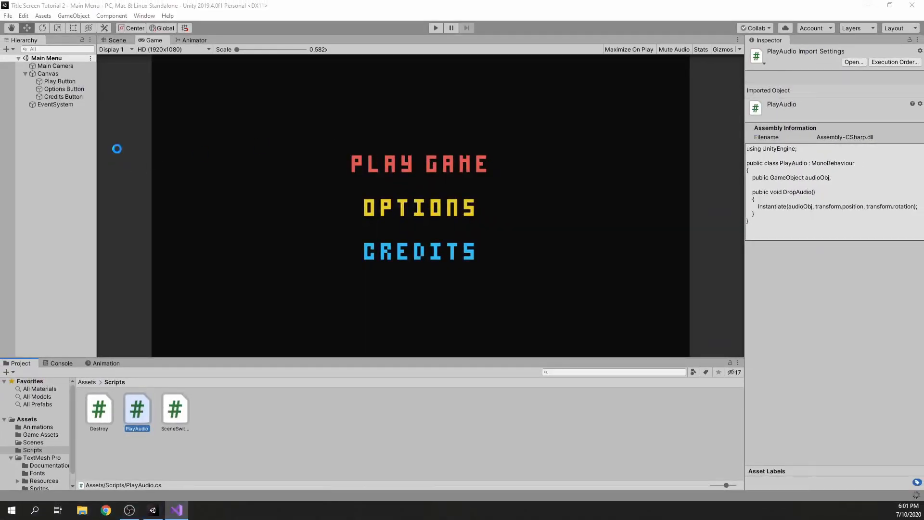
{"action": "left_click", "coordinate": [63, 73]}
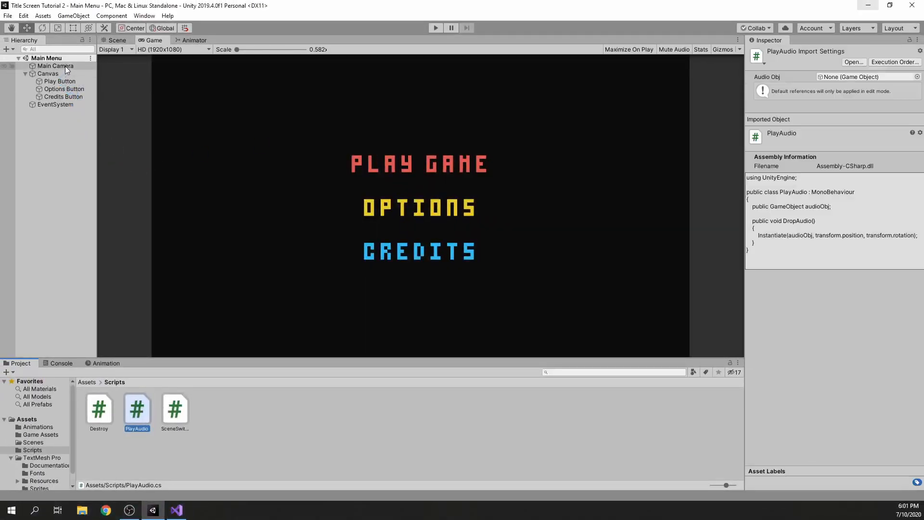
{"action": "left_click", "coordinate": [65, 65]}
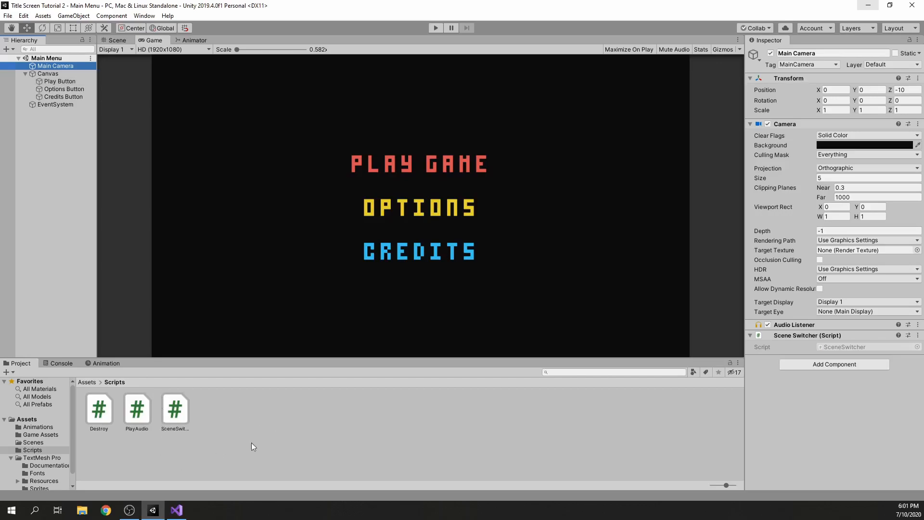
{"action": "left_click_drag", "start_coordinate": [142, 417], "coordinate": [773, 401]}
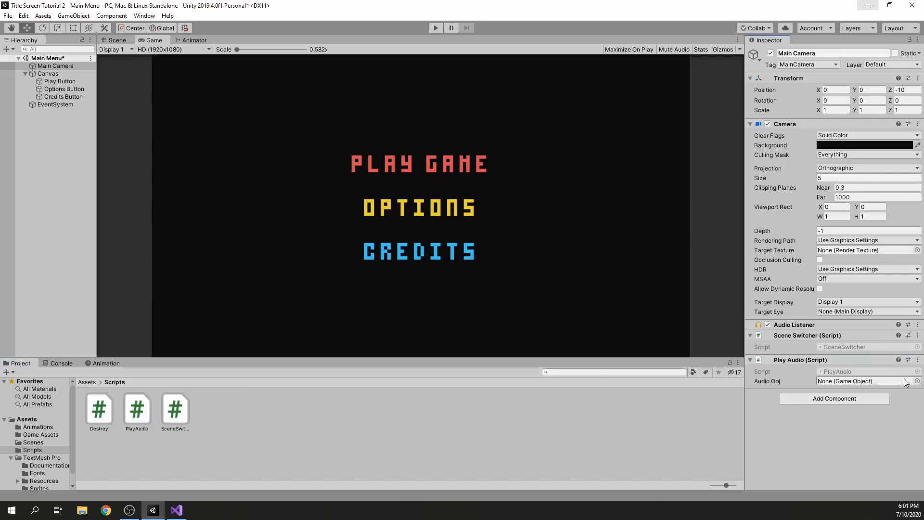
Assign the Audio prefab to the Play Audio script's Audio Obj field and save the scene
{"action": "left_click", "coordinate": [87, 382]}
{"action": "left_click_drag", "start_coordinate": [287, 416], "coordinate": [867, 381]}
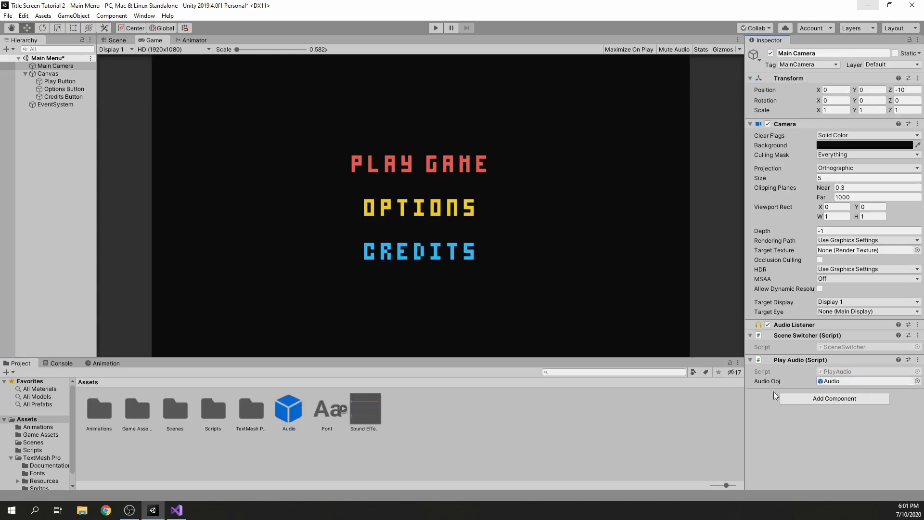
{"action": "left_click", "coordinate": [918, 381]}
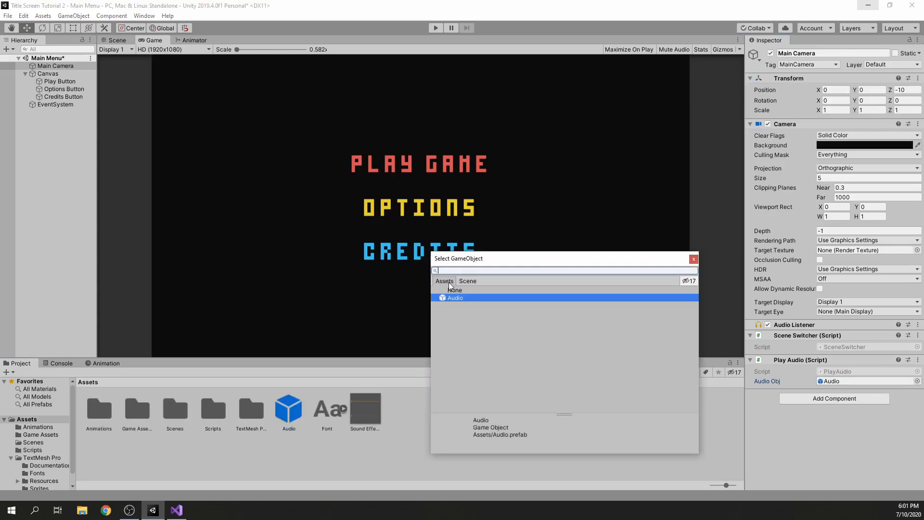
{"action": "left_click", "coordinate": [694, 258]}
{"action": "left_click", "coordinate": [495, 401]}
{"action": "right_click", "coordinate": [481, 410]}
{"action": "left_click", "coordinate": [452, 404]}
{"action": "key", "text": "ctrl+s"}
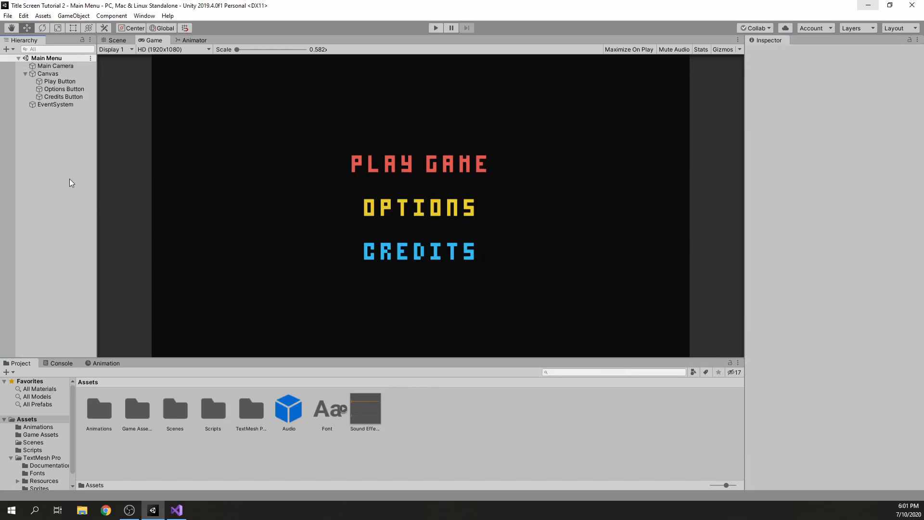
Add an Event Trigger component to the Play, Options and Credits buttons together
{"action": "left_click", "coordinate": [60, 81]}
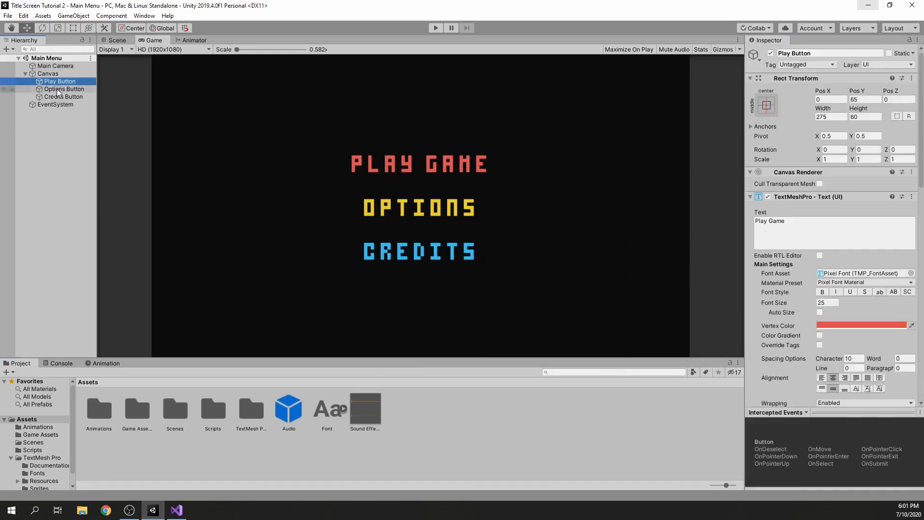
{"action": "left_click", "coordinate": [63, 96], "text": "shift"}
{"action": "scroll", "coordinate": [880, 360], "scroll_direction": "down", "scroll_amount": 10}
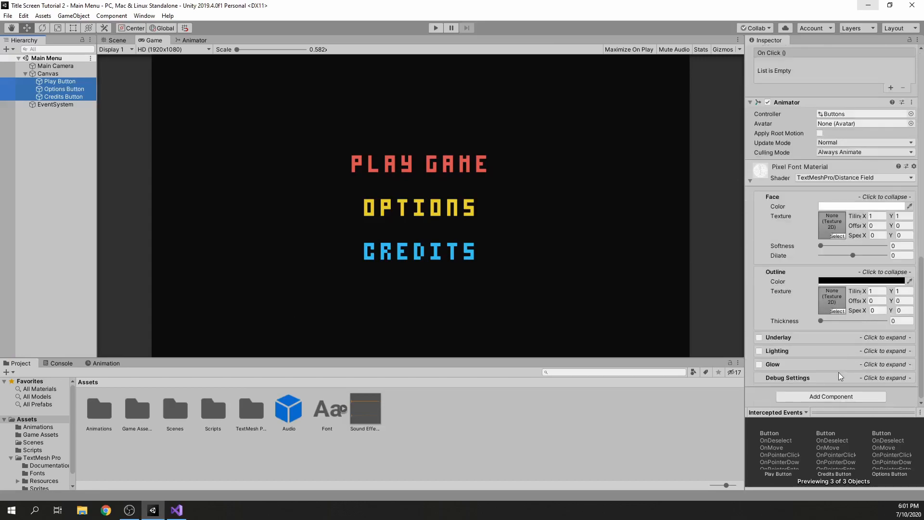
{"action": "left_click", "coordinate": [832, 398]}
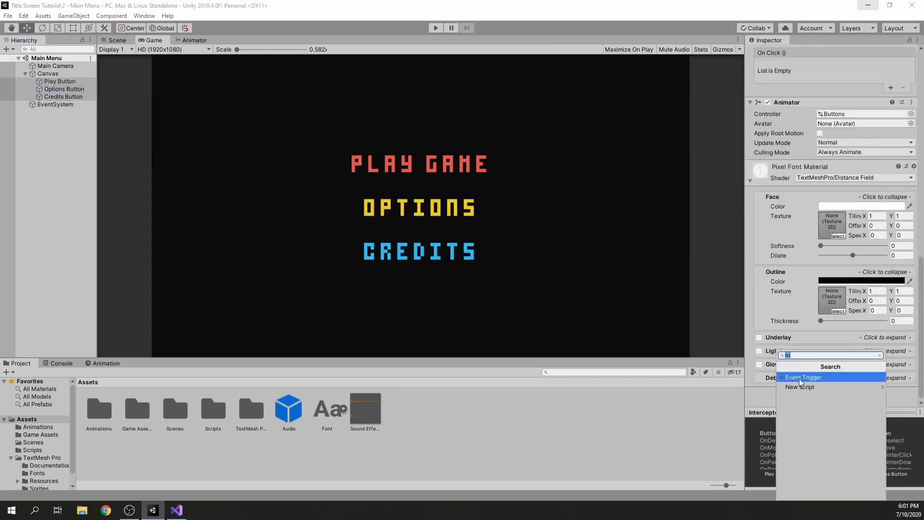
{"action": "left_click", "coordinate": [813, 378]}
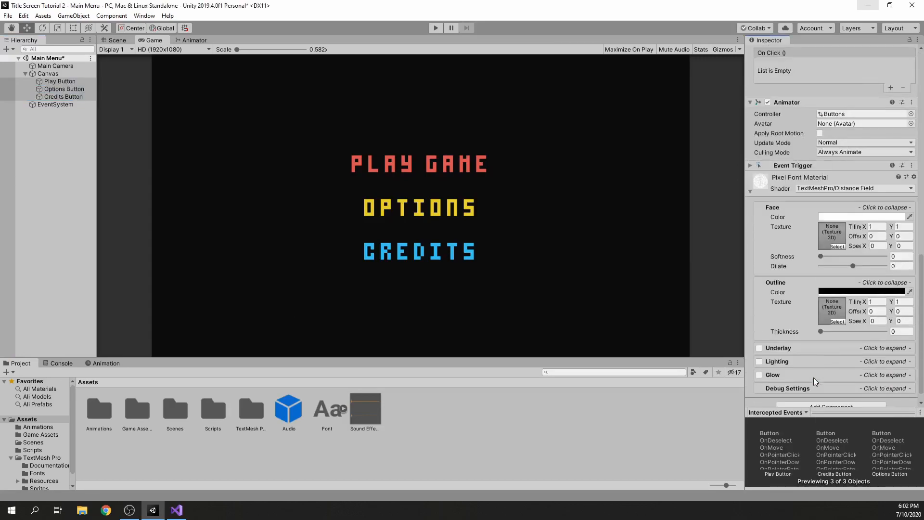
Collapse the buttons' Pixel Font Material settings and expand their Event Trigger component, then clear the selection
{"action": "scroll", "coordinate": [820, 356], "scroll_direction": "up", "scroll_amount": 4}
{"action": "scroll", "coordinate": [828, 354], "scroll_direction": "down", "scroll_amount": 5}
{"action": "scroll", "coordinate": [815, 242], "scroll_direction": "up", "scroll_amount": 4}
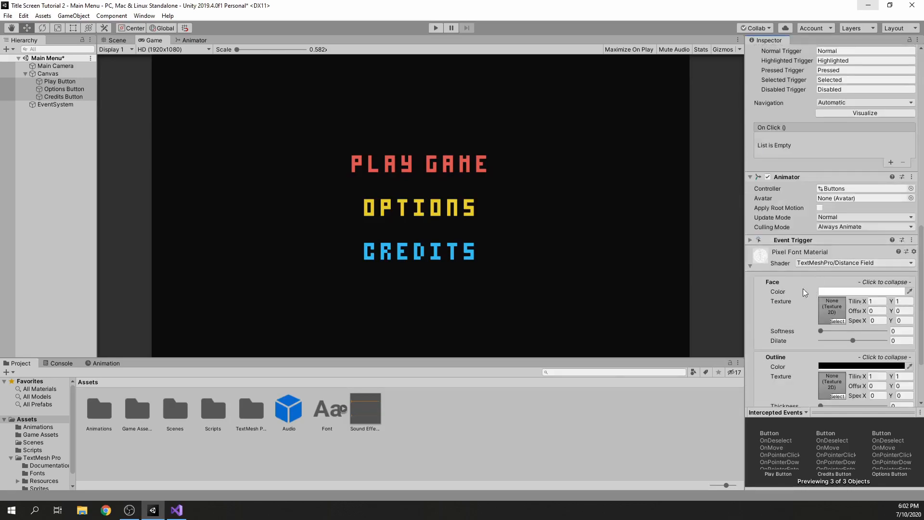
{"action": "left_click", "coordinate": [751, 267]}
{"action": "left_click", "coordinate": [793, 350]}
{"action": "scroll", "coordinate": [795, 304], "scroll_direction": "down", "scroll_amount": 2}
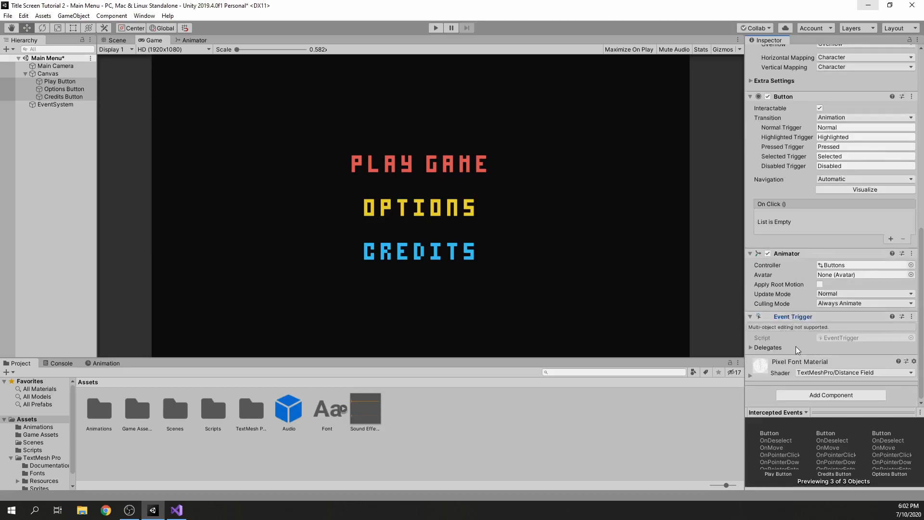
{"action": "left_click", "coordinate": [50, 159]}
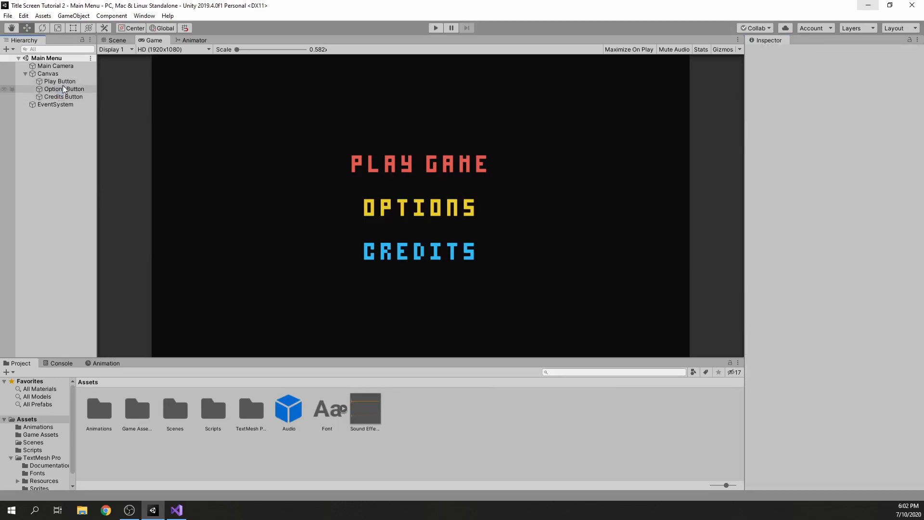
Add a PointerEnter event with one empty list entry to the Play Button's Event Trigger
{"action": "left_click", "coordinate": [62, 82]}
{"action": "scroll", "coordinate": [801, 292], "scroll_direction": "down", "scroll_amount": 10}
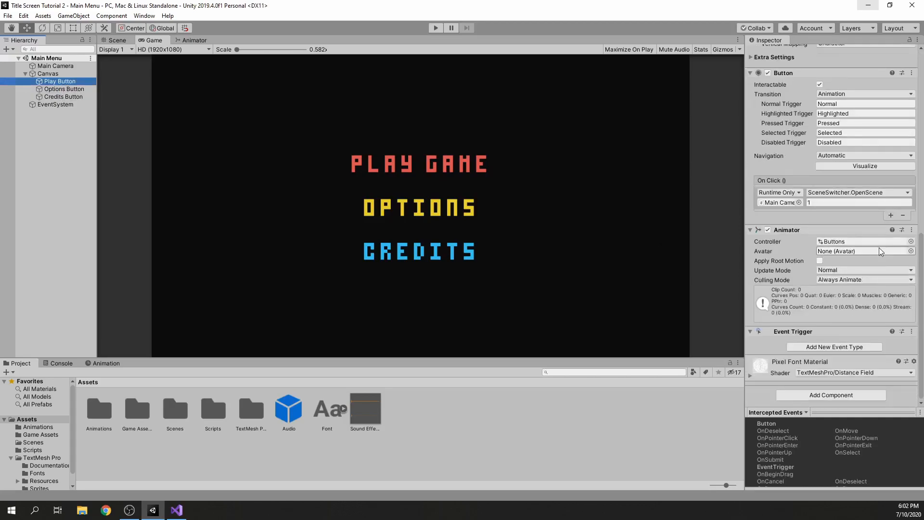
{"action": "left_click", "coordinate": [839, 347]}
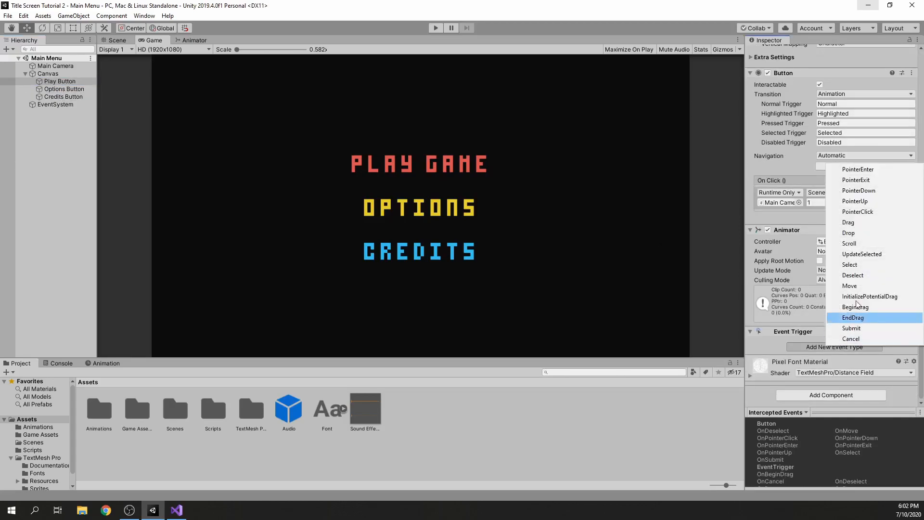
{"action": "left_click", "coordinate": [862, 170]}
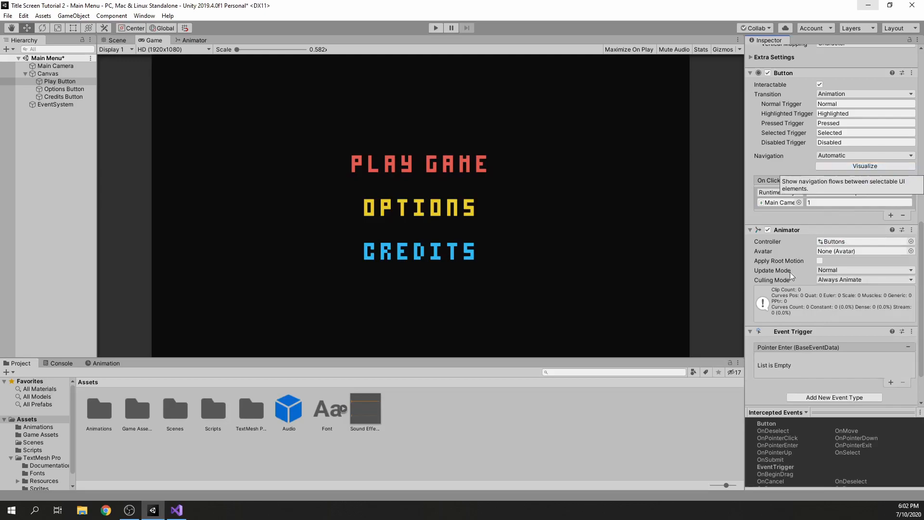
{"action": "scroll", "coordinate": [827, 315], "scroll_direction": "down", "scroll_amount": 3}
{"action": "left_click", "coordinate": [891, 332]}
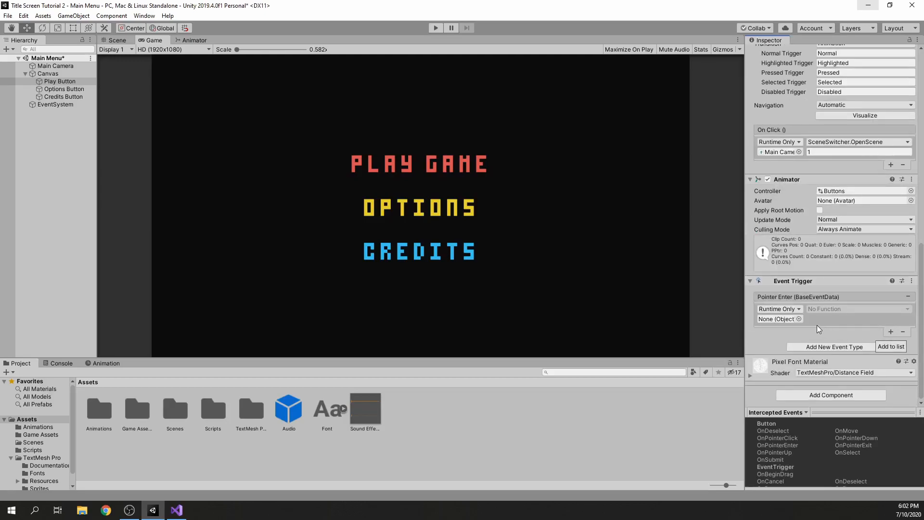
Make the Play Button's Pointer Enter entry call PlayAudio.DropAudio on the Main Camera, and save the scene
{"action": "left_click", "coordinate": [800, 319]}
{"action": "left_click", "coordinate": [467, 281]}
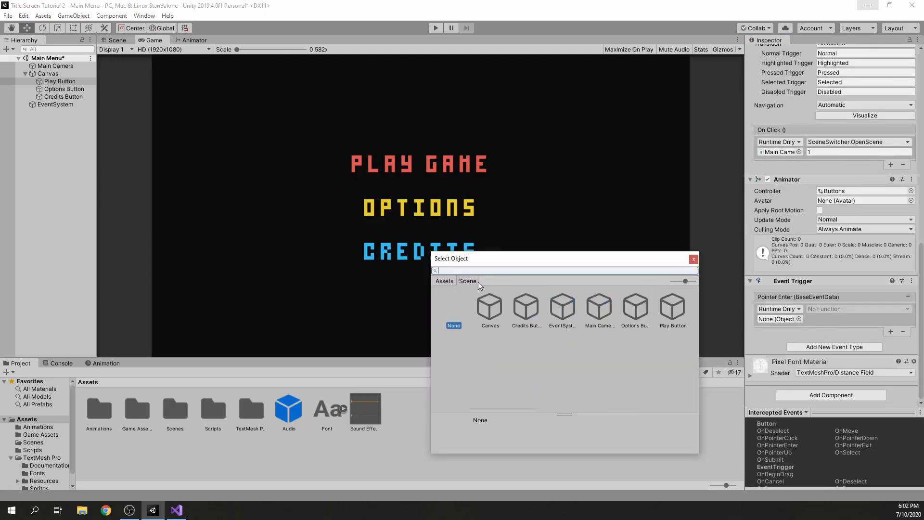
{"action": "double_click", "coordinate": [597, 311]}
{"action": "left_click", "coordinate": [833, 310]}
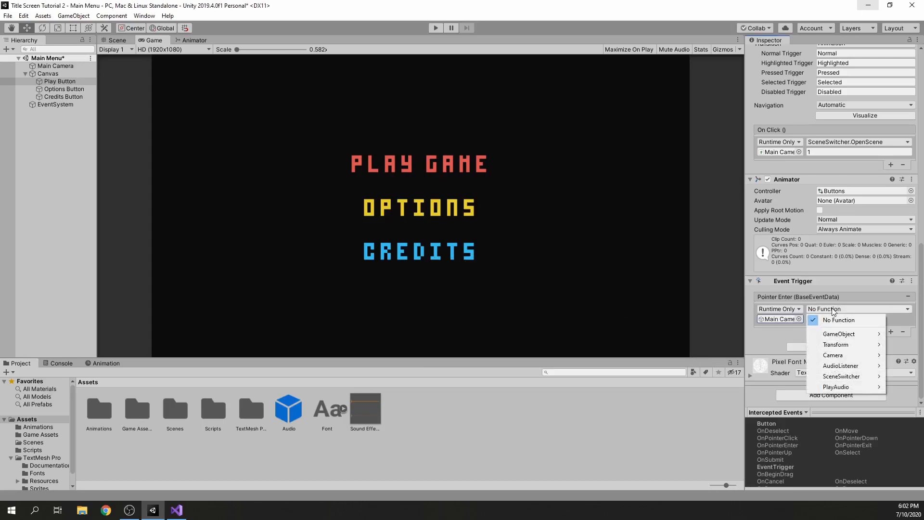
{"action": "mouse_move", "coordinate": [832, 388]}
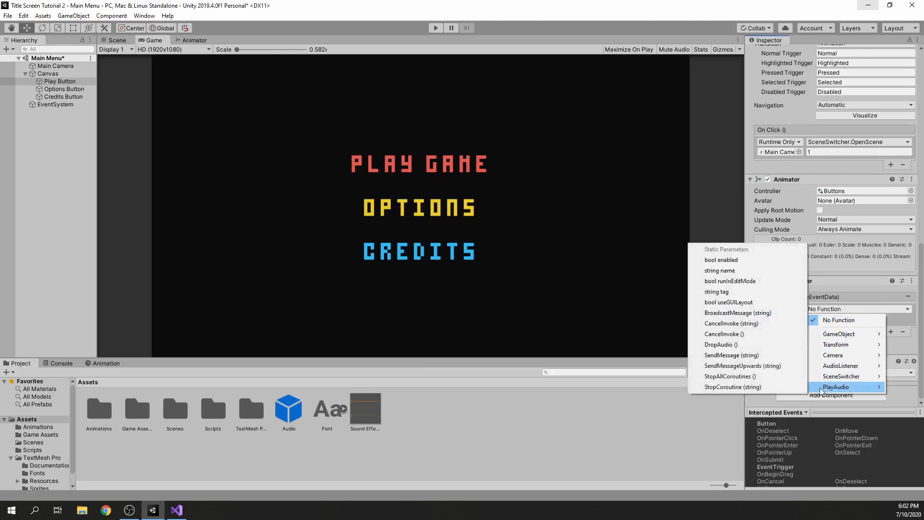
{"action": "left_click", "coordinate": [727, 345]}
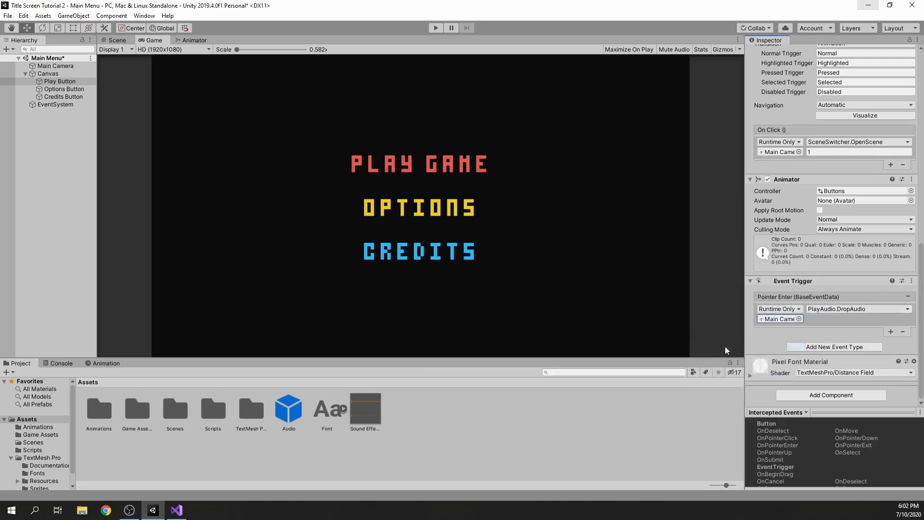
{"action": "key", "text": "ctrl+s"}
Place the Audio prefab in the scene to examine its Audio Source settings, delete that instance, and save the scene
{"action": "left_click_drag", "start_coordinate": [293, 413], "coordinate": [74, 216]}
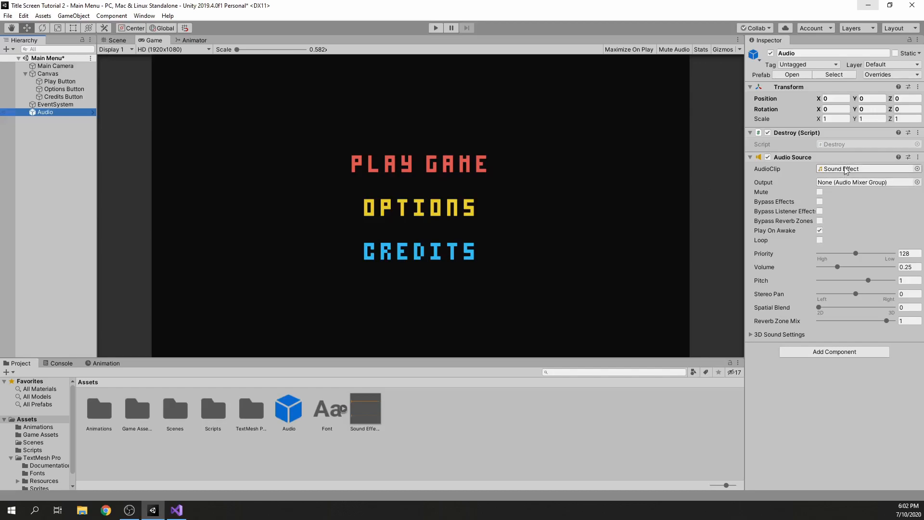
{"action": "left_click", "coordinate": [53, 131]}
{"action": "left_click", "coordinate": [50, 114]}
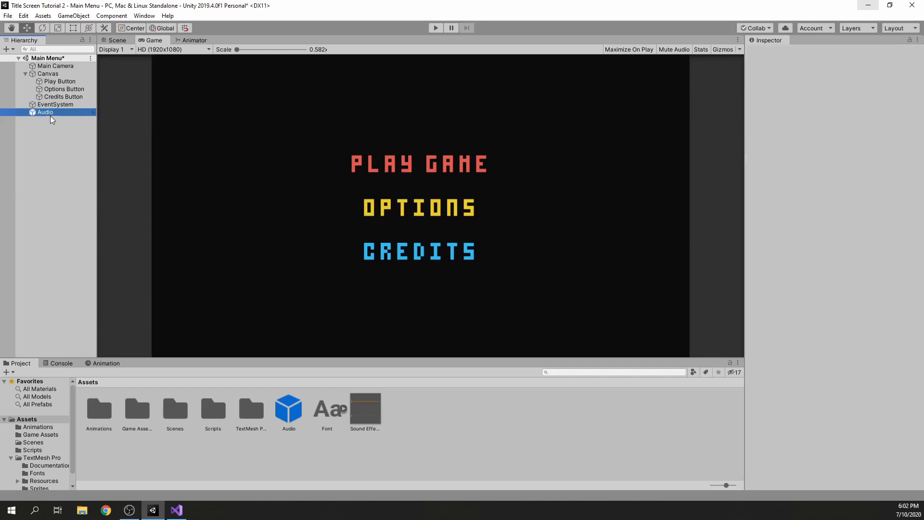
{"action": "key", "text": "Delete"}
{"action": "right_click", "coordinate": [69, 134]}
{"action": "key", "text": "Escape"}
{"action": "key", "text": "ctrl+s"}
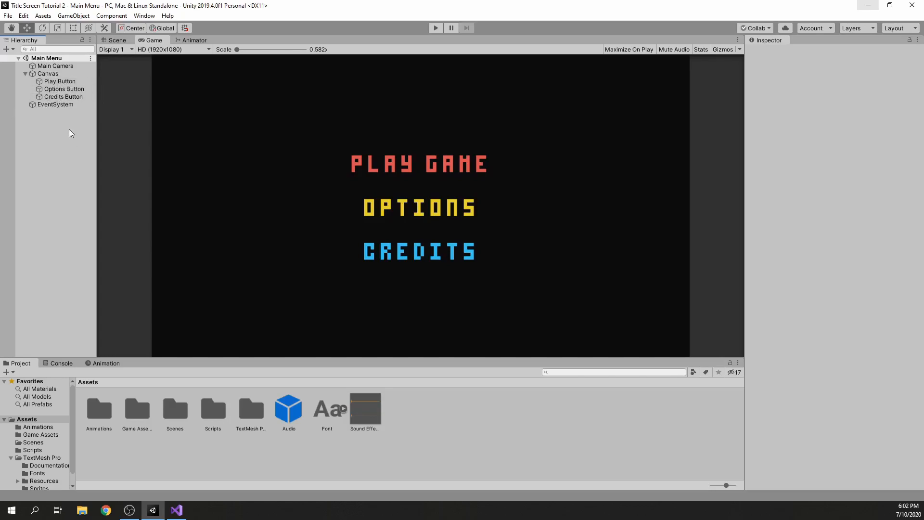
Add a PointerEnter event to the Options Button's Event Trigger
{"action": "left_click", "coordinate": [63, 89]}
{"action": "scroll", "coordinate": [846, 334], "scroll_direction": "down", "scroll_amount": 10}
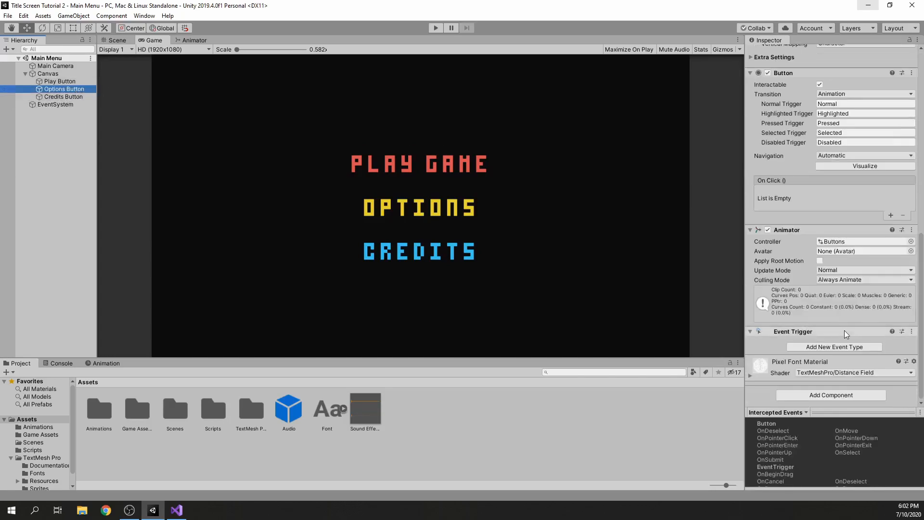
{"action": "left_click", "coordinate": [844, 348]}
{"action": "left_click", "coordinate": [858, 169]}
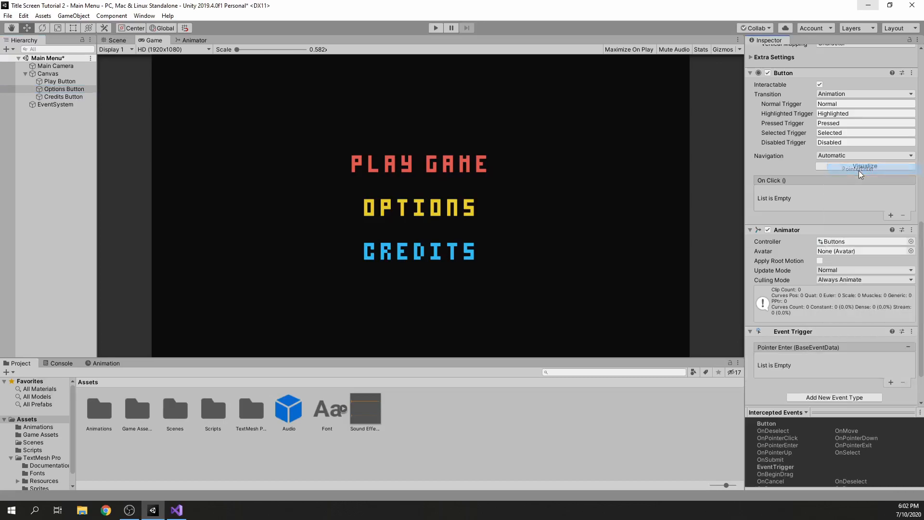
Make the Options Button's Pointer Enter event call PlayAudio.DropAudio on the Main Camera
{"action": "left_click", "coordinate": [799, 369]}
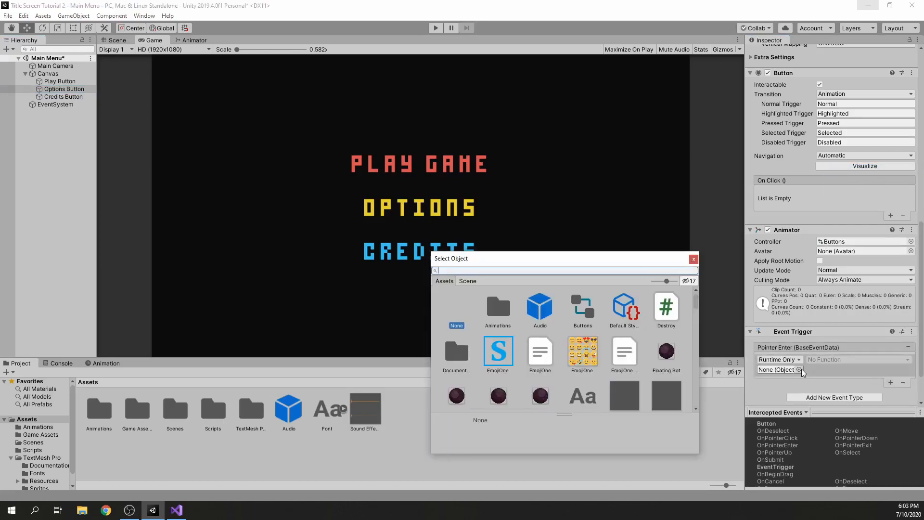
{"action": "left_click", "coordinate": [467, 281]}
{"action": "double_click", "coordinate": [598, 309]}
{"action": "left_click", "coordinate": [858, 359]}
{"action": "mouse_move", "coordinate": [844, 439]}
{"action": "left_click", "coordinate": [749, 396]}
Add a PointerEnter event with one empty list entry to the Credits Button's Event Trigger
{"action": "left_click", "coordinate": [72, 97]}
{"action": "scroll", "coordinate": [833, 289], "scroll_direction": "down", "scroll_amount": 10}
{"action": "left_click", "coordinate": [834, 347]}
{"action": "left_click", "coordinate": [858, 181]}
{"action": "scroll", "coordinate": [898, 325], "scroll_direction": "down", "scroll_amount": 2}
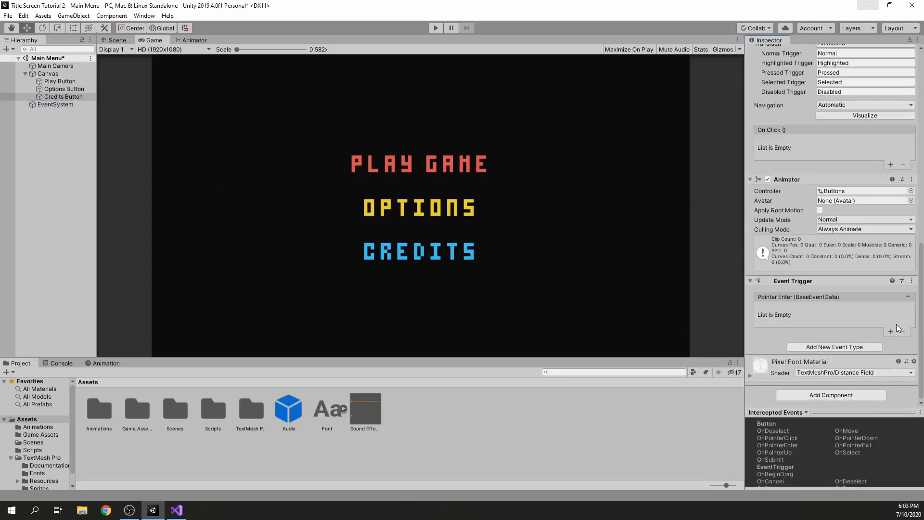
{"action": "left_click", "coordinate": [892, 332]}
Make the Credits Button's Pointer Enter entry call PlayAudio.DropAudio on the Main Camera, and clear the selection
{"action": "left_click", "coordinate": [799, 319]}
{"action": "left_click", "coordinate": [469, 279]}
{"action": "double_click", "coordinate": [599, 310]}
{"action": "left_click", "coordinate": [869, 310]}
{"action": "mouse_move", "coordinate": [850, 391]}
{"action": "left_click", "coordinate": [737, 345]}
{"action": "left_click", "coordinate": [51, 169]}
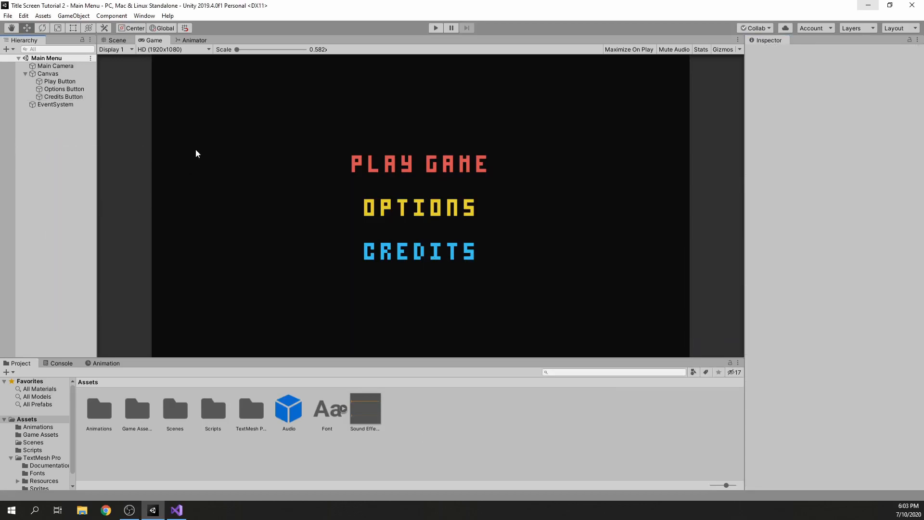
Run the main menu to test the buttons' hover sounds and the Play Game button, and stop play mode
{"action": "left_click", "coordinate": [436, 27]}
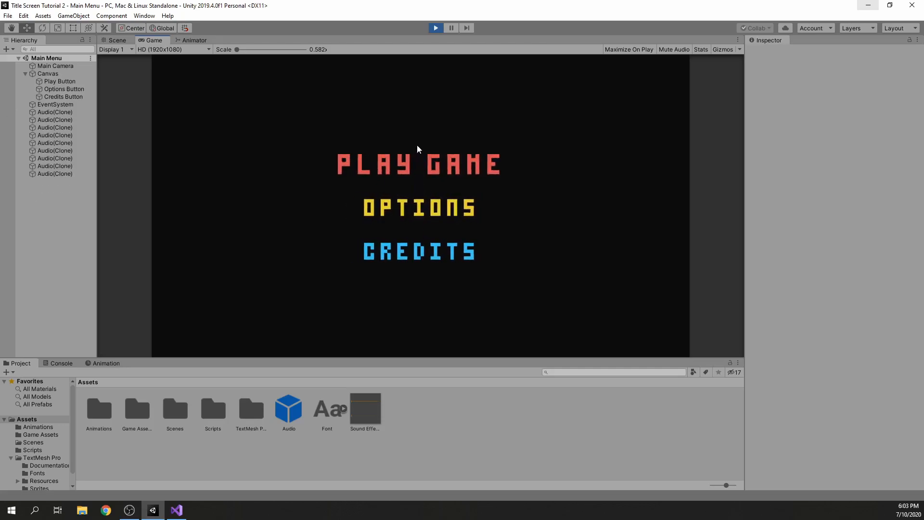
{"action": "left_click", "coordinate": [467, 165]}
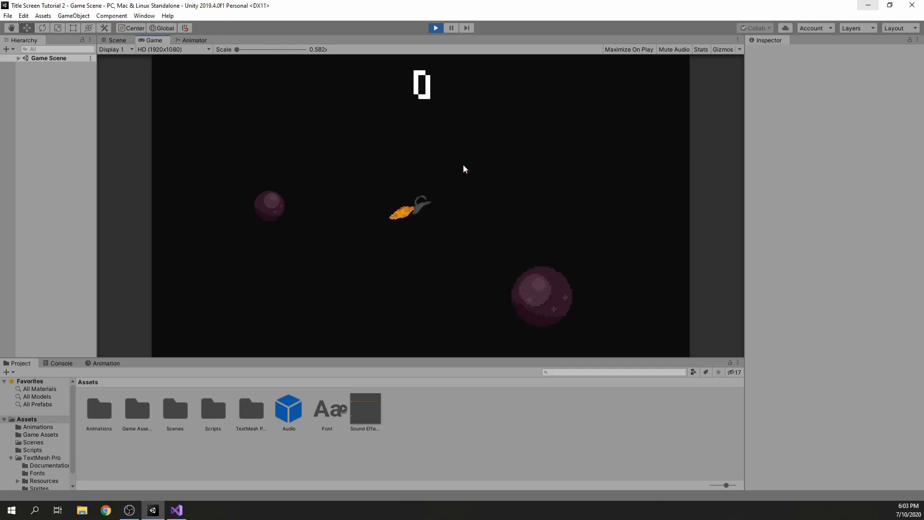
{"action": "left_click", "coordinate": [436, 29]}
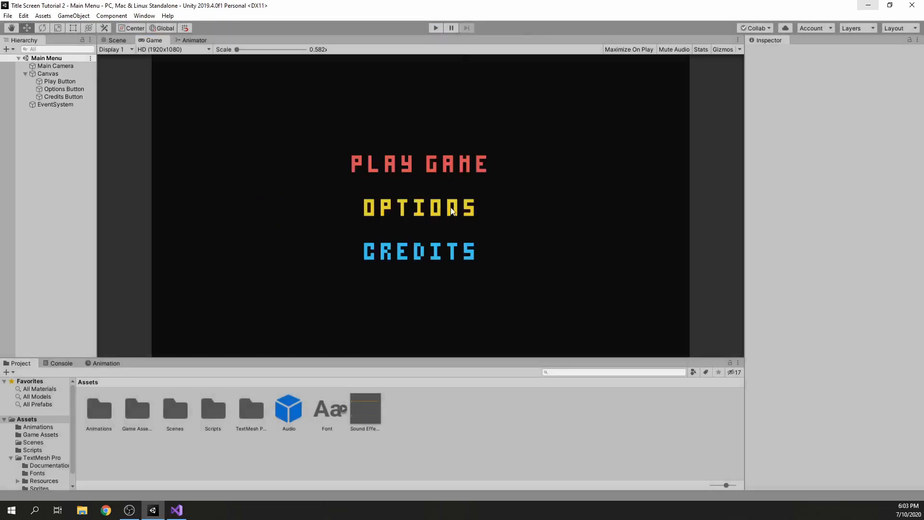
Create a new scene named Credits Scene in the Scenes folder
{"action": "double_click", "coordinate": [183, 417]}
{"action": "right_click", "coordinate": [180, 413]}
{"action": "mouse_move", "coordinate": [240, 178]}
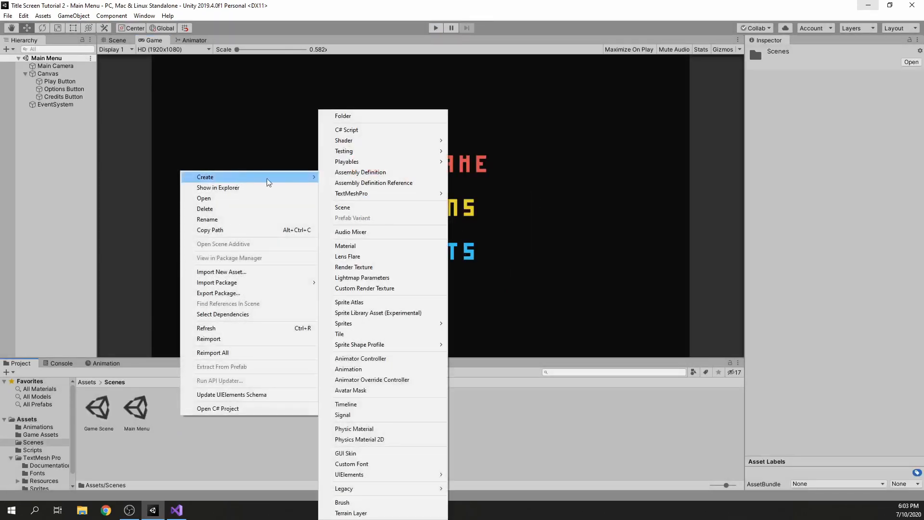
{"action": "left_click", "coordinate": [358, 210]}
{"action": "type", "text": "Credits Scene"}
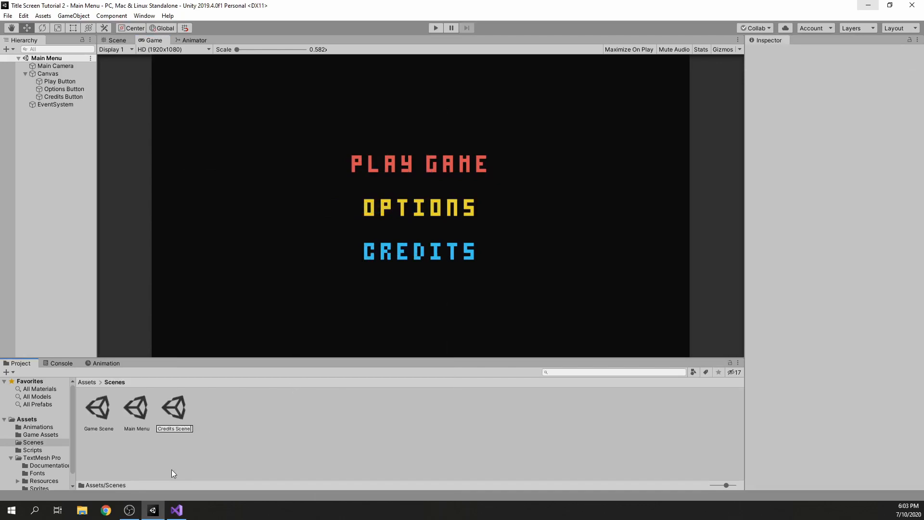
{"action": "key", "text": "Return"}
Copy the Main Camera's background colour hex code 0C0C0C from the Game Scene
{"action": "double_click", "coordinate": [98, 409]}
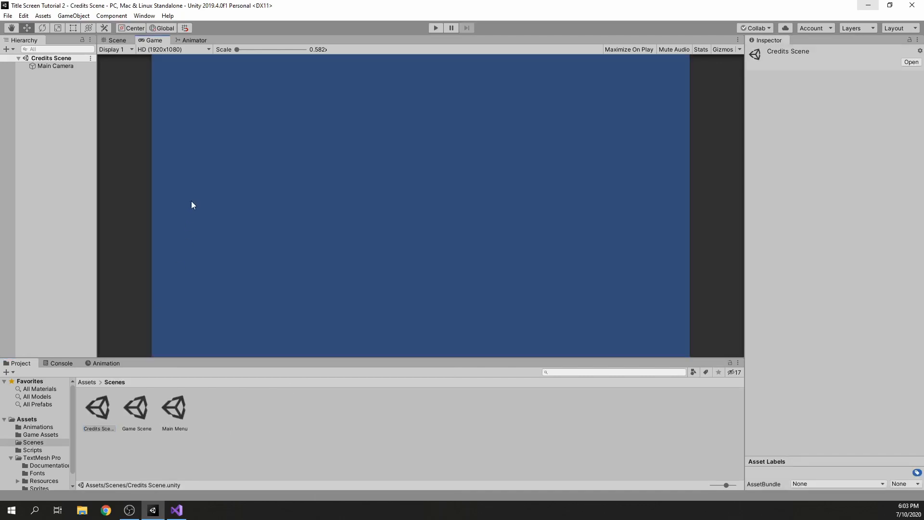
{"action": "left_click", "coordinate": [53, 67]}
{"action": "double_click", "coordinate": [136, 409]}
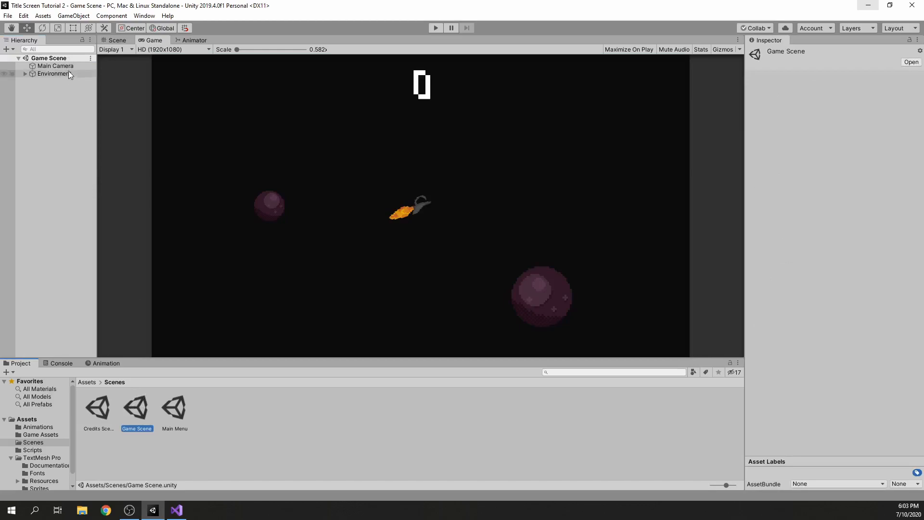
{"action": "left_click", "coordinate": [68, 67]}
{"action": "left_click", "coordinate": [889, 147]}
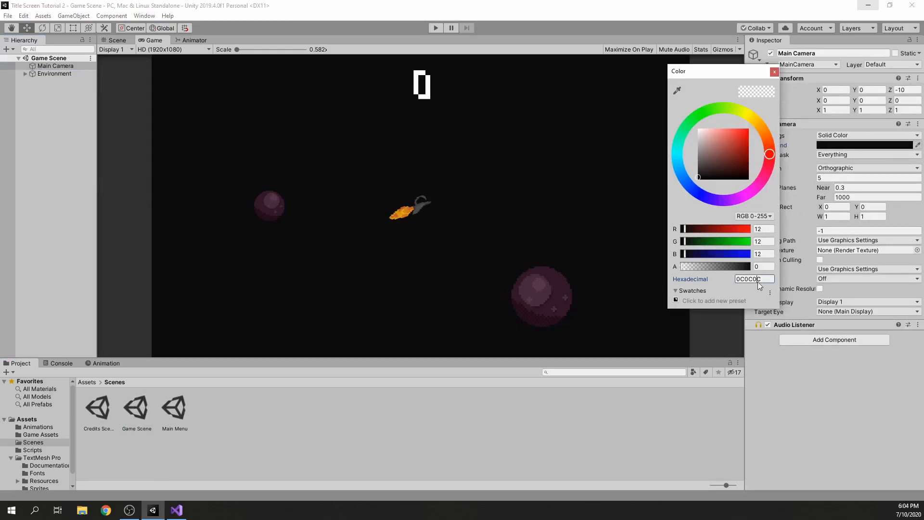
{"action": "left_click", "coordinate": [774, 72]}
Open Credits Scene and set its Main Camera's background colour to 0C0C0C
{"action": "double_click", "coordinate": [108, 405]}
{"action": "left_click", "coordinate": [53, 66]}
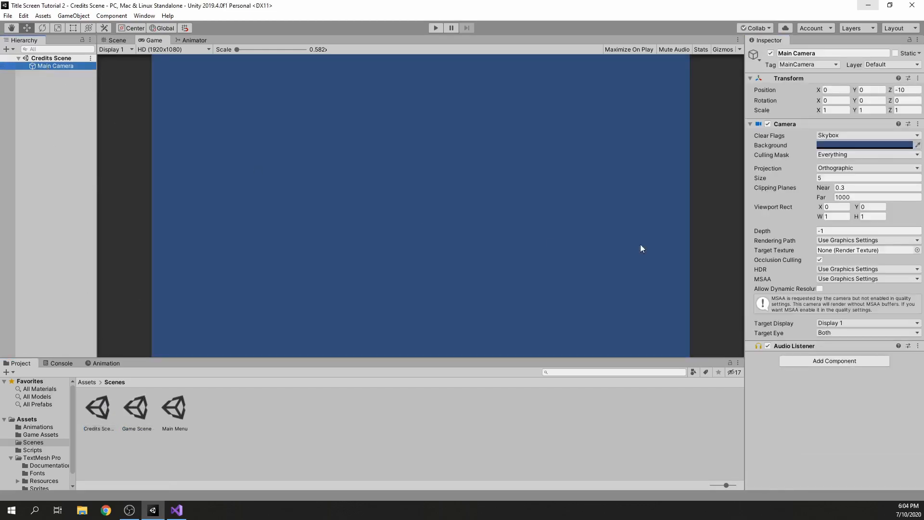
{"action": "left_click", "coordinate": [884, 146]}
{"action": "left_click", "coordinate": [766, 278]}
{"action": "type", "text": "0C0C0C"}
{"action": "left_click", "coordinate": [774, 71]}
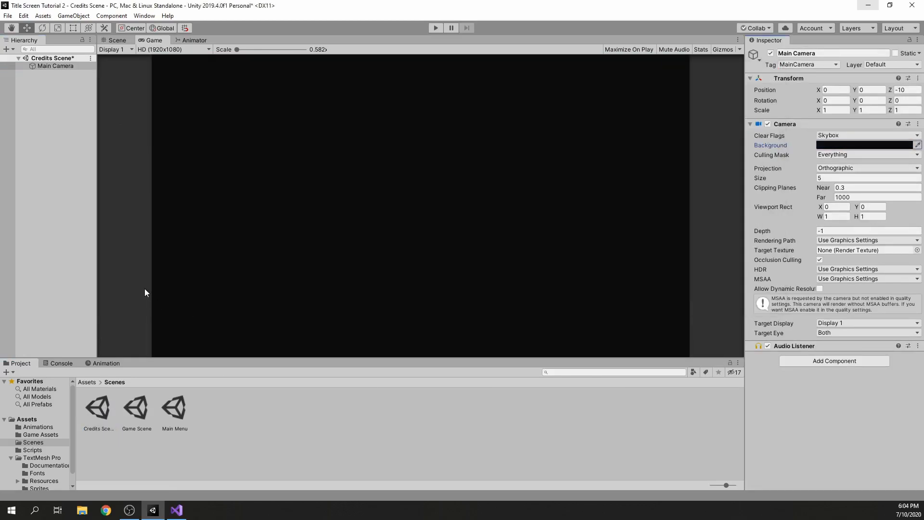
Add a TextMeshPro text object named Credits to the scene and centre its text horizontally and vertically
{"action": "right_click", "coordinate": [47, 82]}
{"action": "mouse_move", "coordinate": [81, 247]}
{"action": "left_click", "coordinate": [193, 257]}
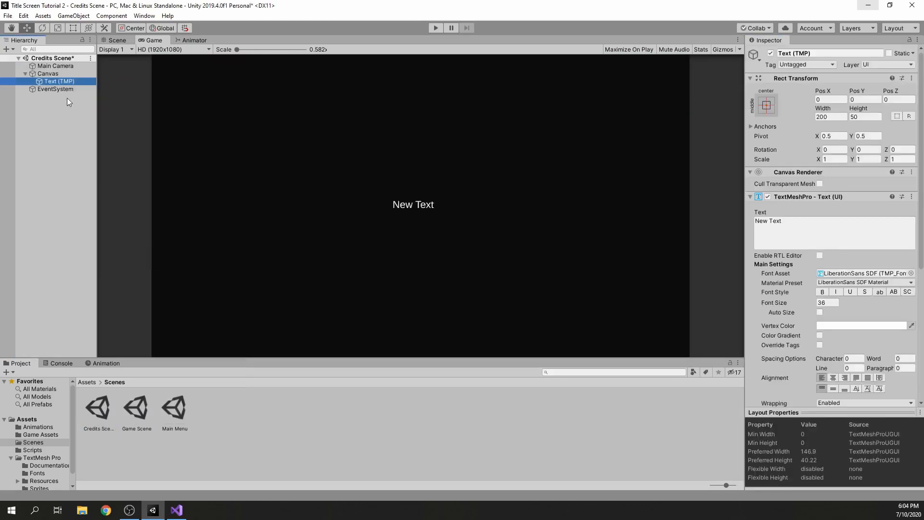
{"action": "key", "text": "F2"}
{"action": "type", "text": "Credits"}
{"action": "key", "text": "Return"}
{"action": "key", "text": "ctrl+s"}
{"action": "left_click", "coordinate": [834, 389]}
{"action": "left_click", "coordinate": [834, 379]}
Set the Canvas's UI Scale Mode to Scale With Screen Size and save the scene
{"action": "left_click", "coordinate": [72, 75]}
{"action": "left_click", "coordinate": [843, 280]}
{"action": "left_click", "coordinate": [846, 301]}
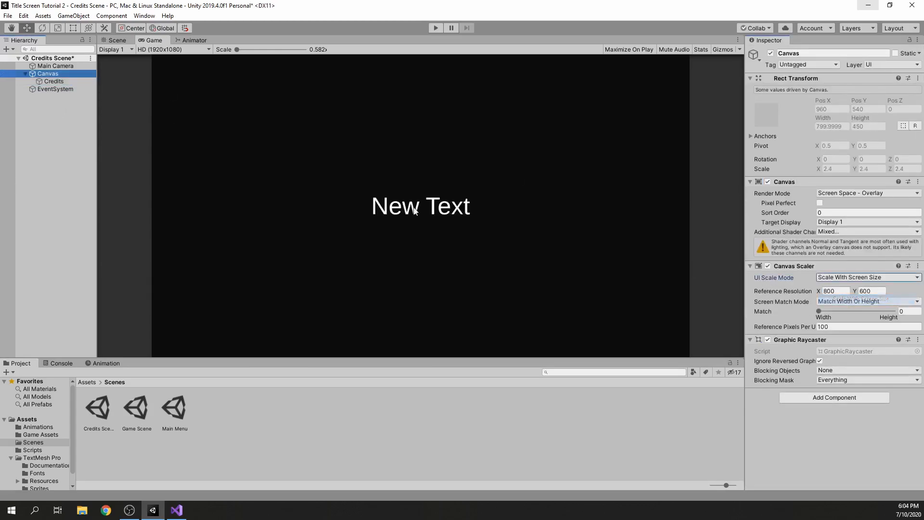
{"action": "key", "text": "ctrl+s"}
Stretch the Credits text's rectangle and anchors in both directions to fill the Canvas, and save the scene
{"action": "left_click", "coordinate": [116, 41]}
{"action": "left_click", "coordinate": [74, 28]}
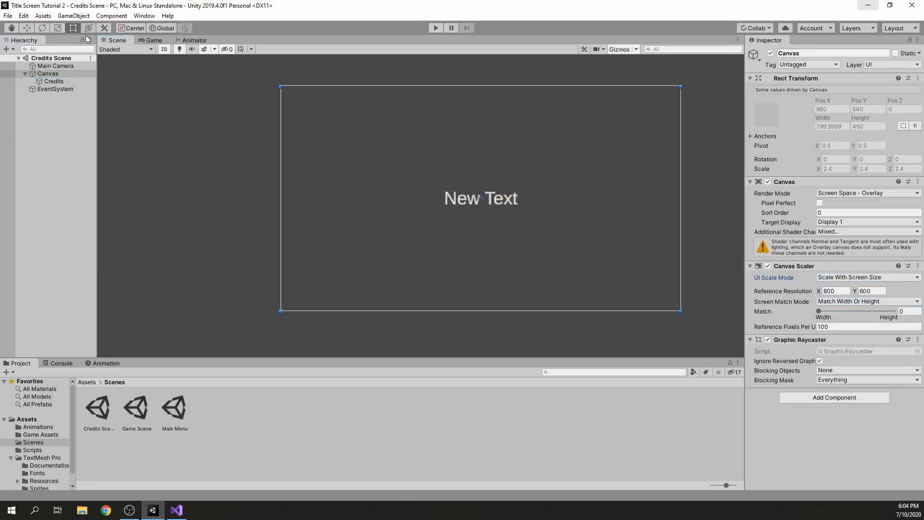
{"action": "left_click", "coordinate": [54, 81]}
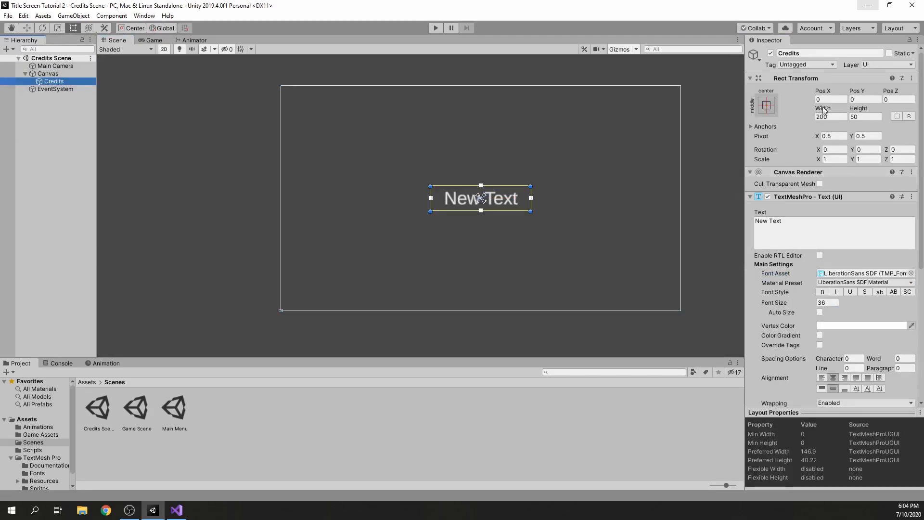
{"action": "left_click", "coordinate": [831, 116]}
{"action": "left_click", "coordinate": [767, 105]}
{"action": "left_click", "coordinate": [870, 250], "text": "alt"}
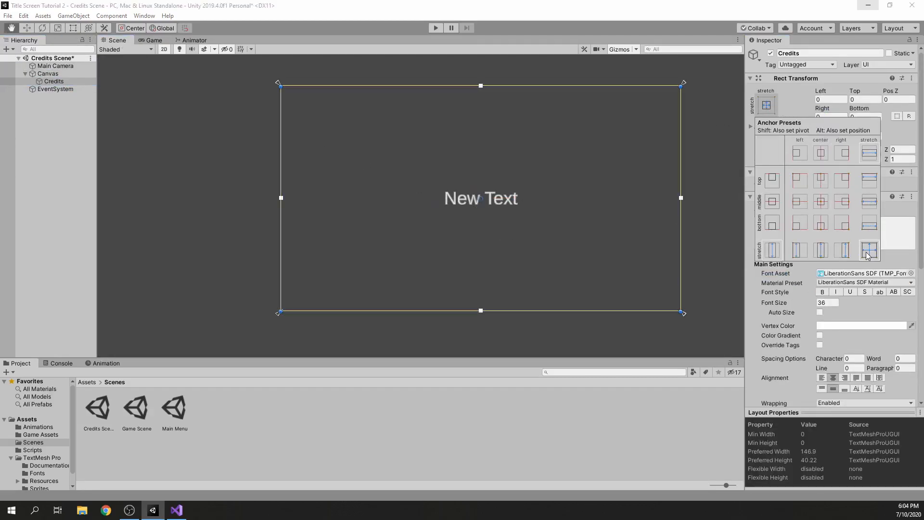
{"action": "left_click", "coordinate": [140, 40]}
{"action": "key", "text": "ctrl+s"}
Set the Credits text's vertex colour to light blue
{"action": "left_click", "coordinate": [57, 79]}
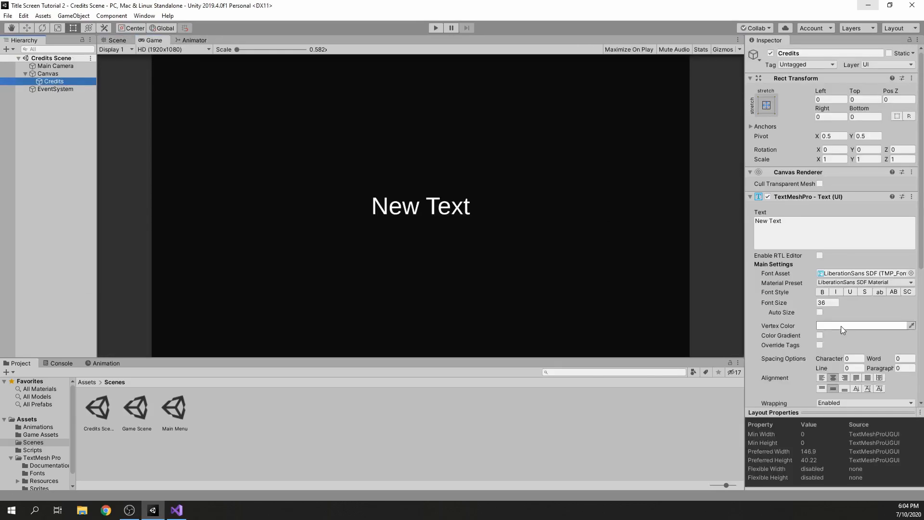
{"action": "left_click", "coordinate": [833, 325]}
{"action": "left_click", "coordinate": [677, 170]}
{"action": "left_click_drag", "start_coordinate": [736, 137], "coordinate": [743, 131]}
{"action": "left_click", "coordinate": [775, 72]}
Replace the Credits text's placeholder content with a message starting "Thanks For Watch"
{"action": "left_click", "coordinate": [802, 233]}
{"action": "type", "text": "Thanks For Watching"}
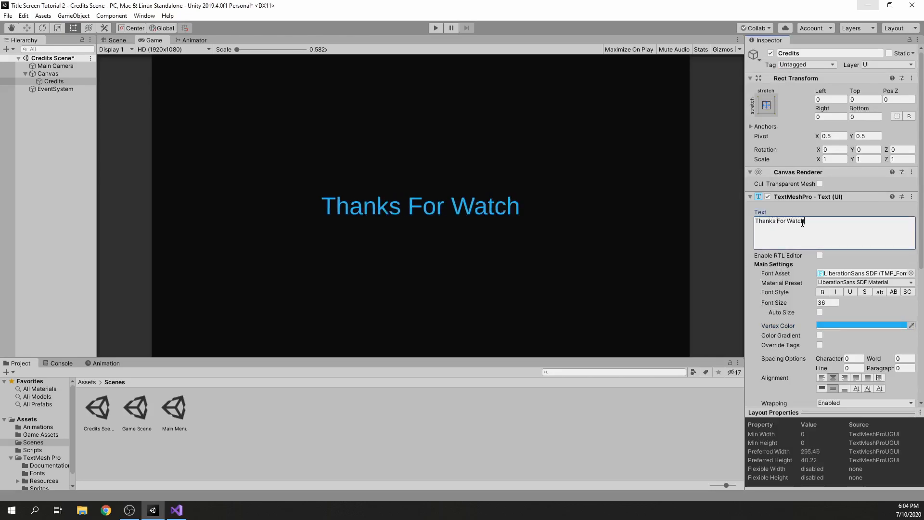